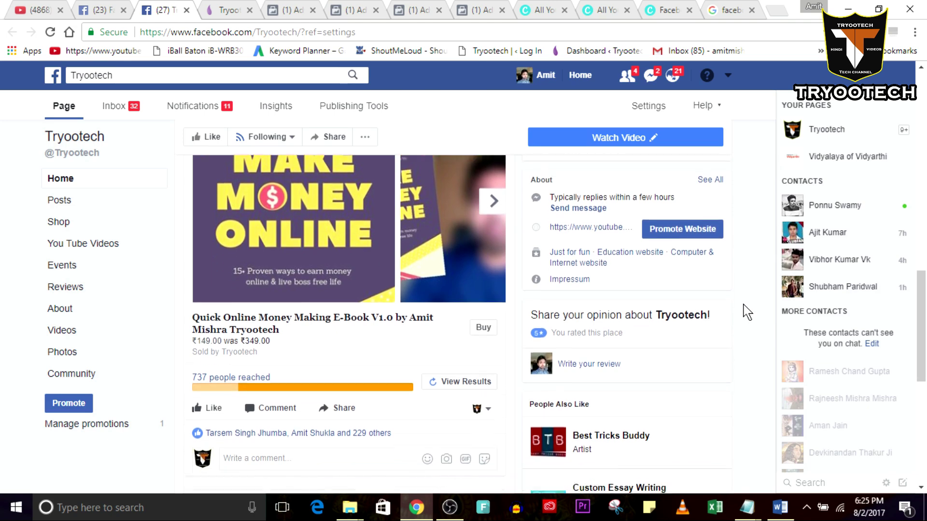
Step: Look over the recent posts on the Tryootech Facebook page, and read through the tryootech.com home page down to its footer
scroll(747, 313, down, 2)
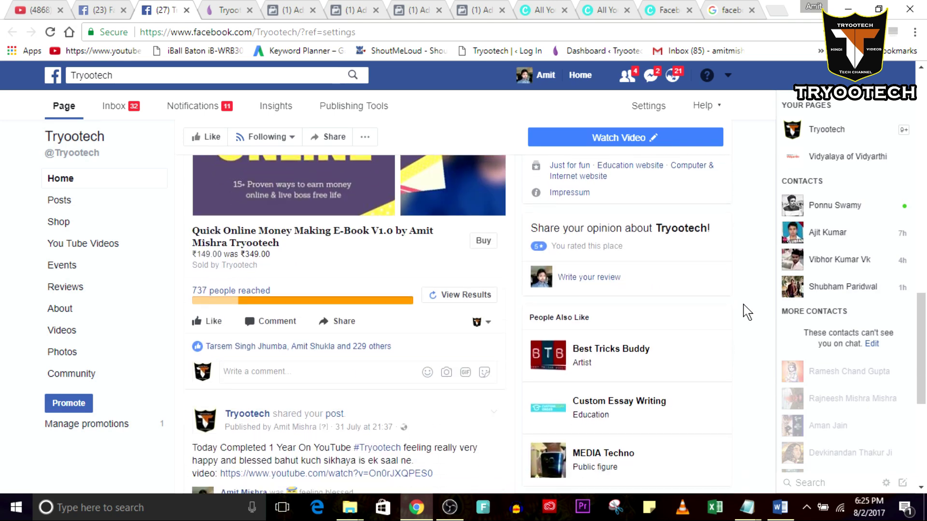
scroll(747, 312, down, 2)
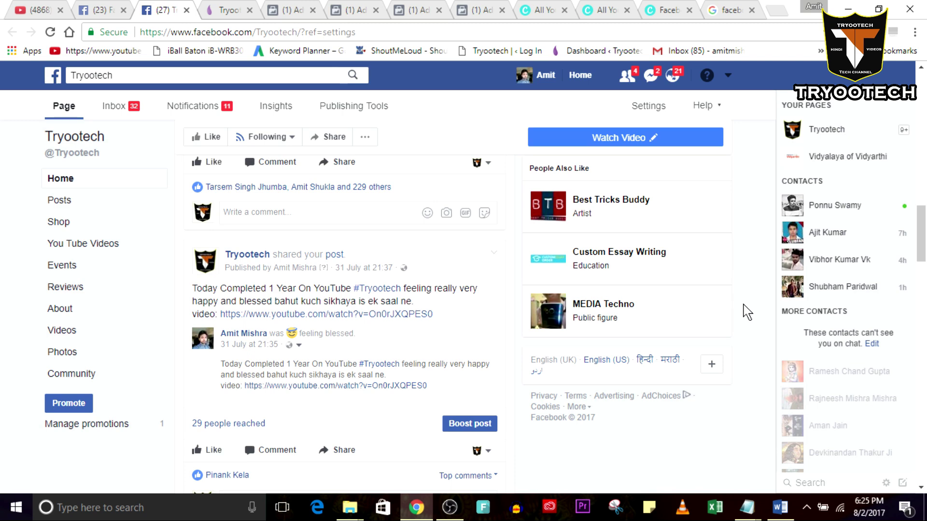
click(223, 9)
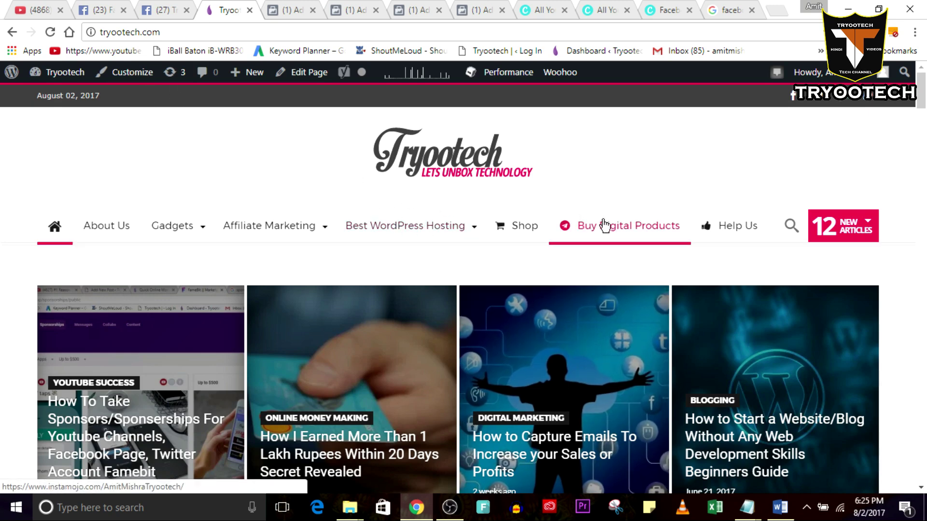
scroll(456, 197, down, 2)
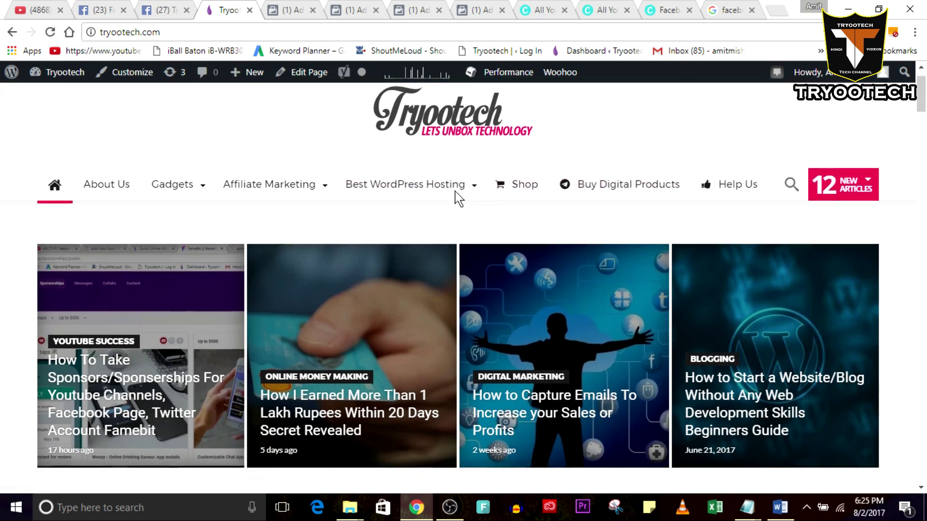
scroll(456, 197, down, 5)
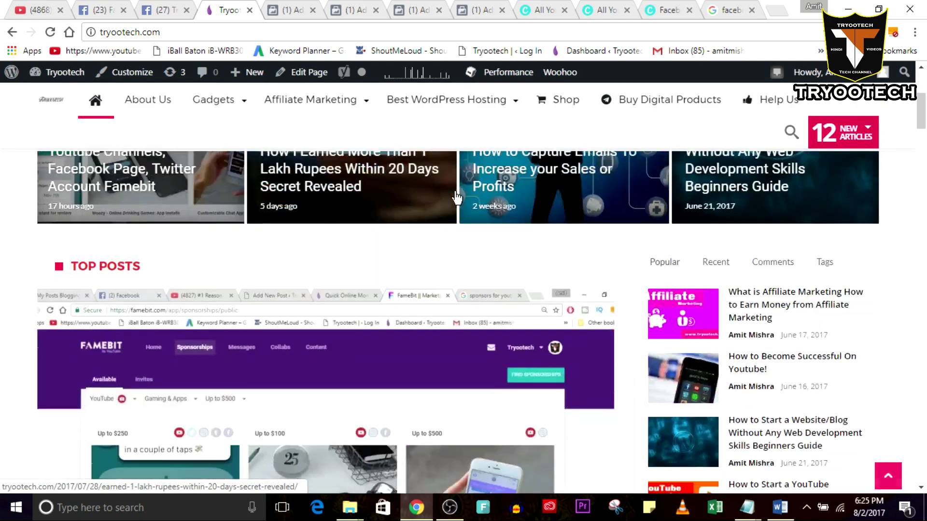
scroll(458, 265, down, 2)
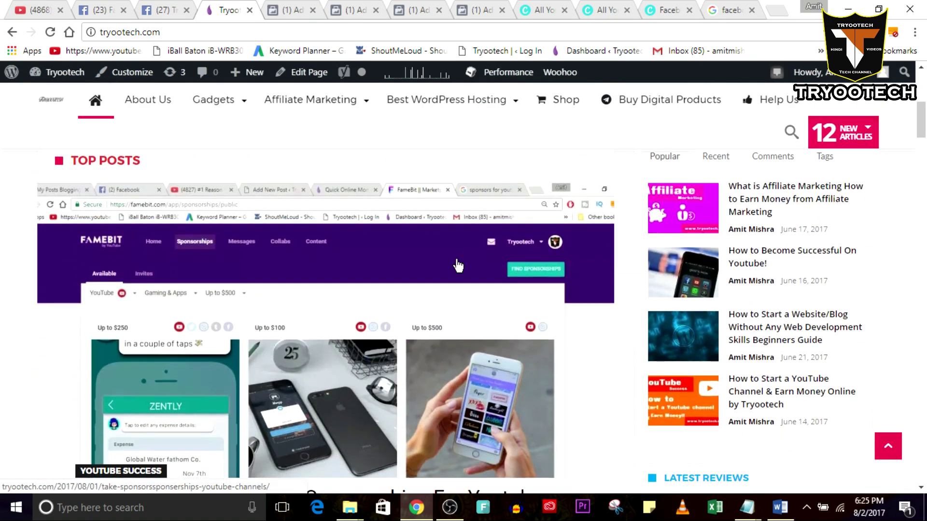
scroll(457, 265, down, 7)
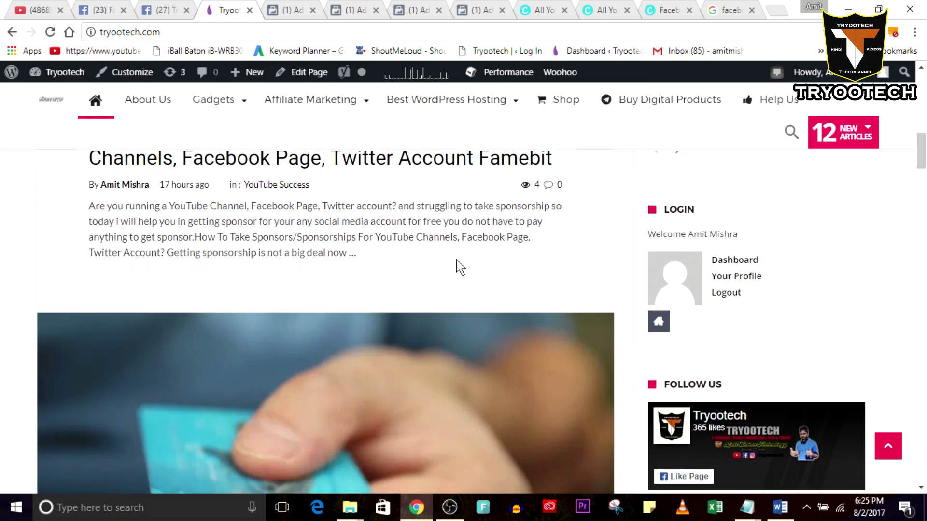
scroll(457, 263, down, 4)
scroll(457, 264, down, 2)
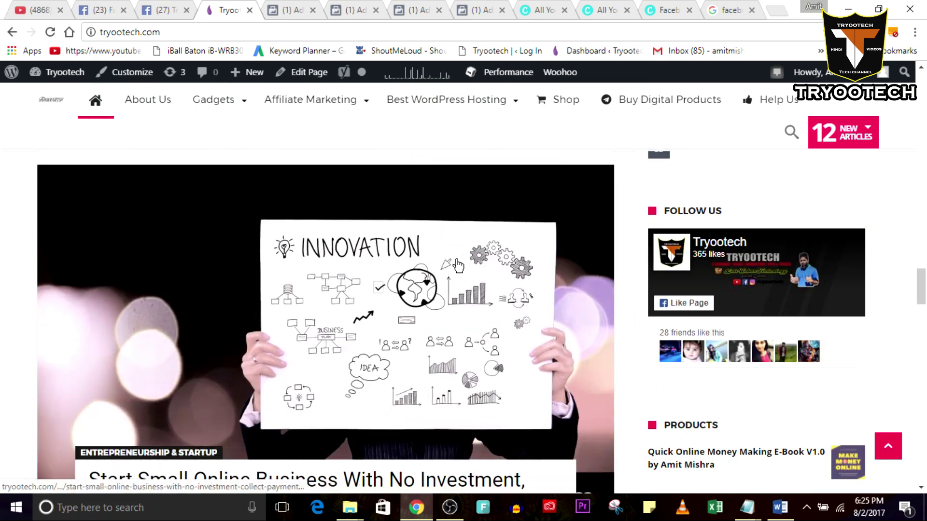
scroll(457, 265, down, 8)
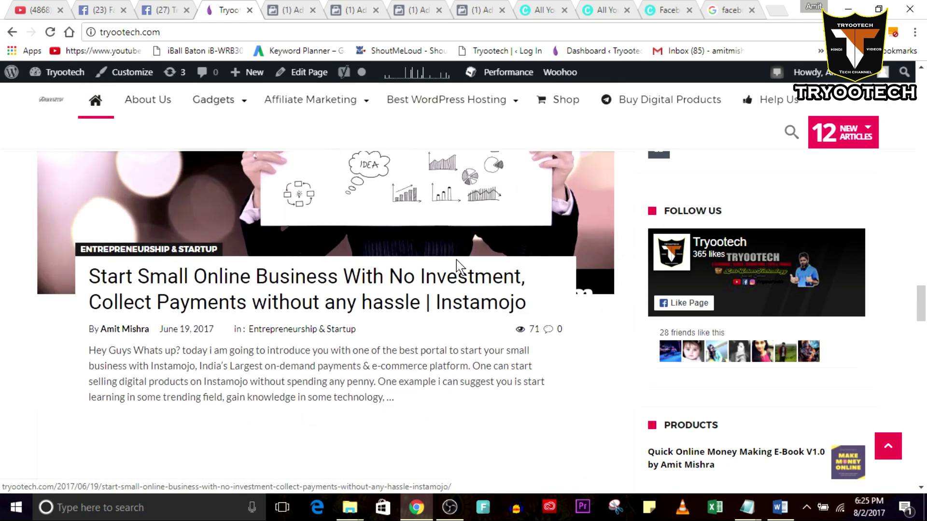
scroll(457, 265, down, 2)
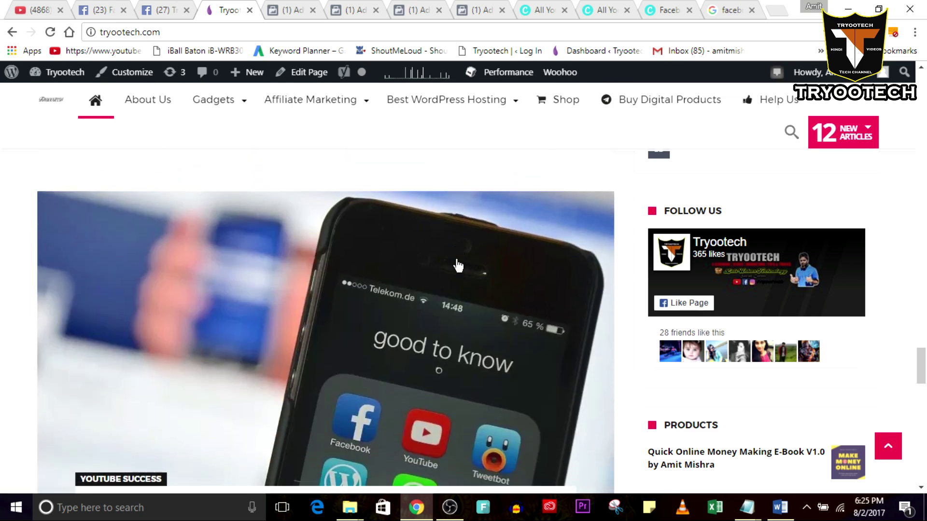
scroll(458, 265, down, 3)
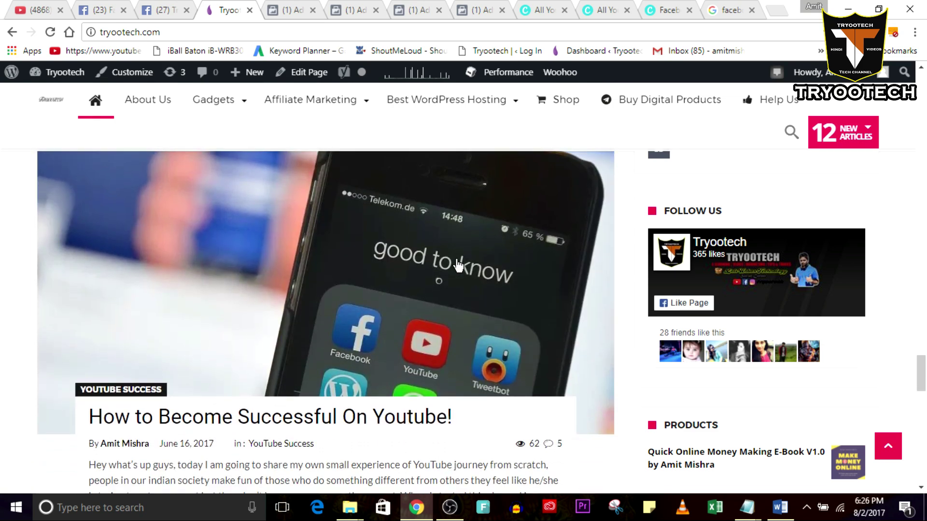
scroll(457, 265, down, 2)
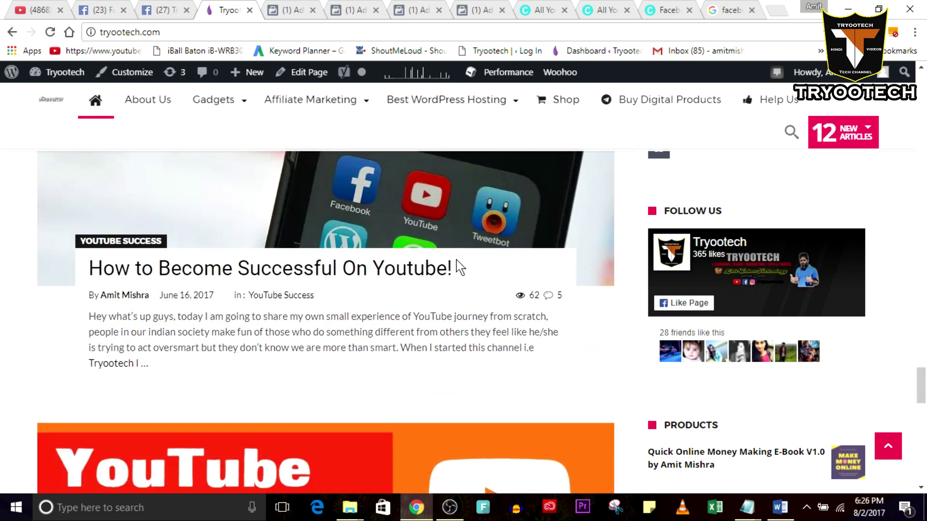
scroll(457, 265, down, 3)
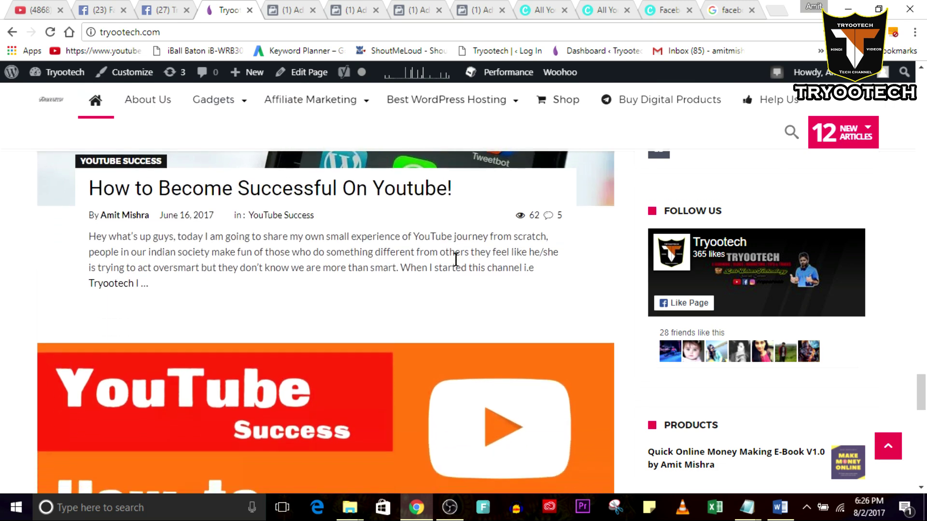
scroll(458, 266, down, 4)
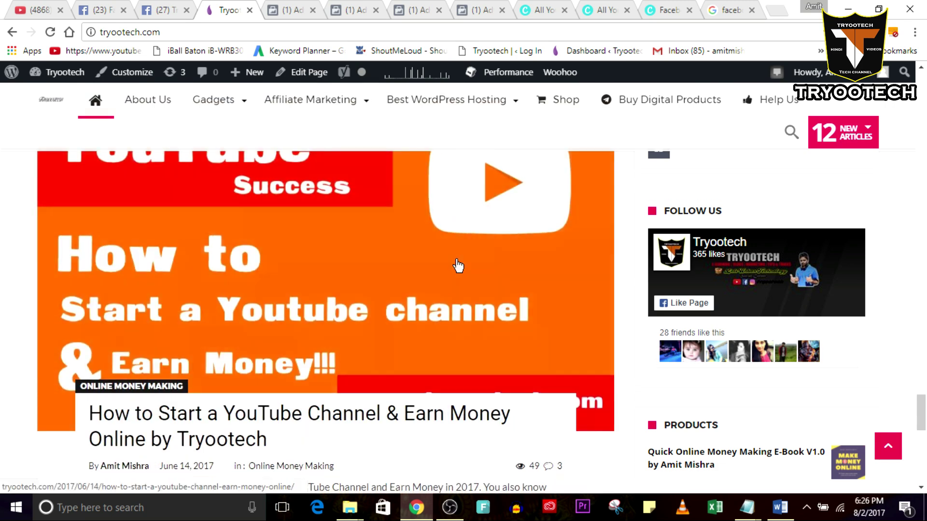
scroll(457, 265, down, 4)
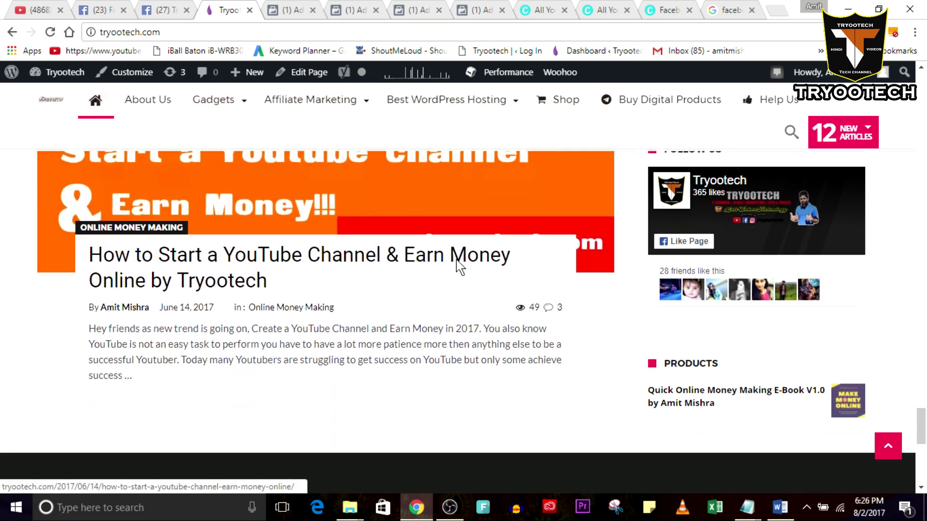
scroll(457, 265, down, 1)
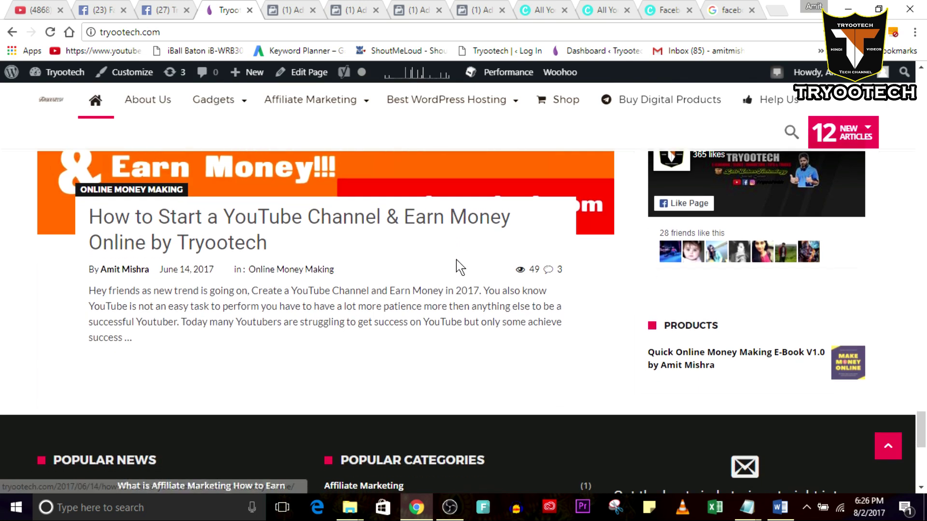
scroll(459, 266, down, 5)
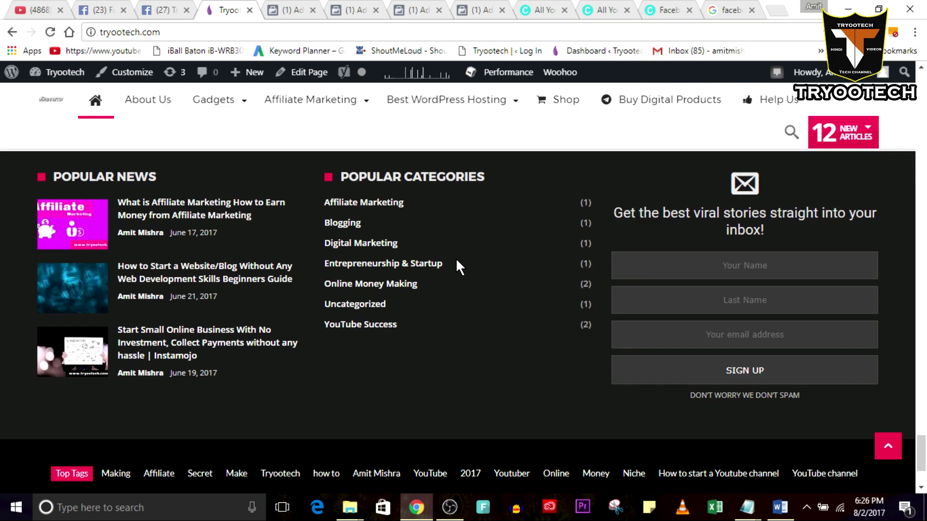
Step: Review the tryootech.com home page articles from the footer back up to the post about capturing emails
scroll(456, 265, up, 10)
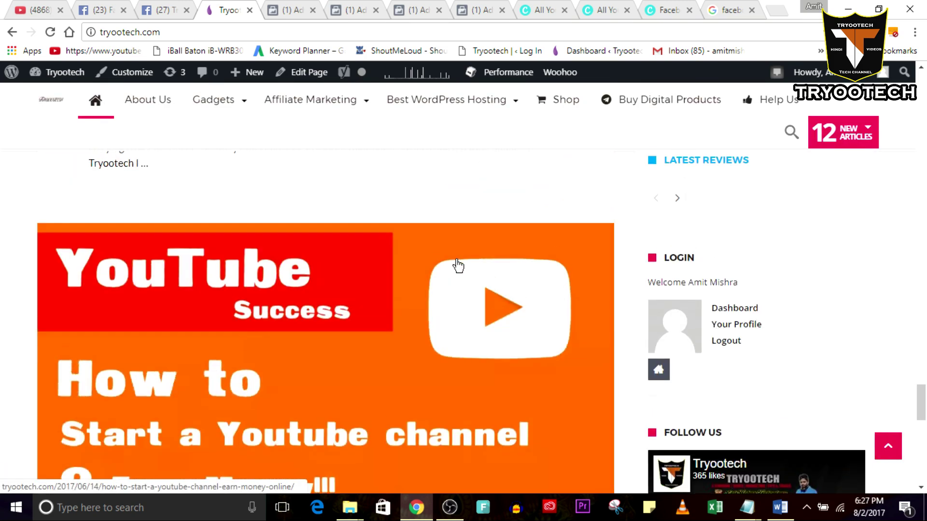
scroll(458, 265, up, 10)
scroll(458, 266, up, 6)
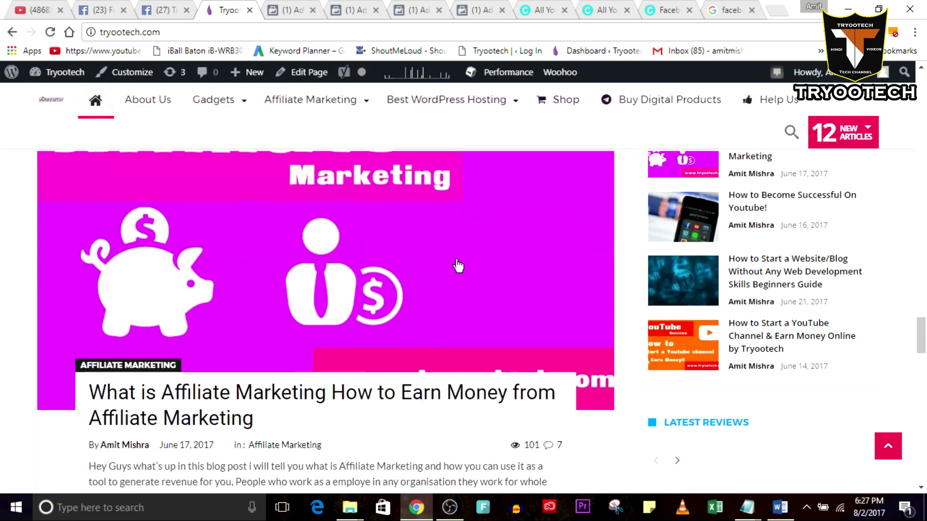
scroll(458, 266, up, 8)
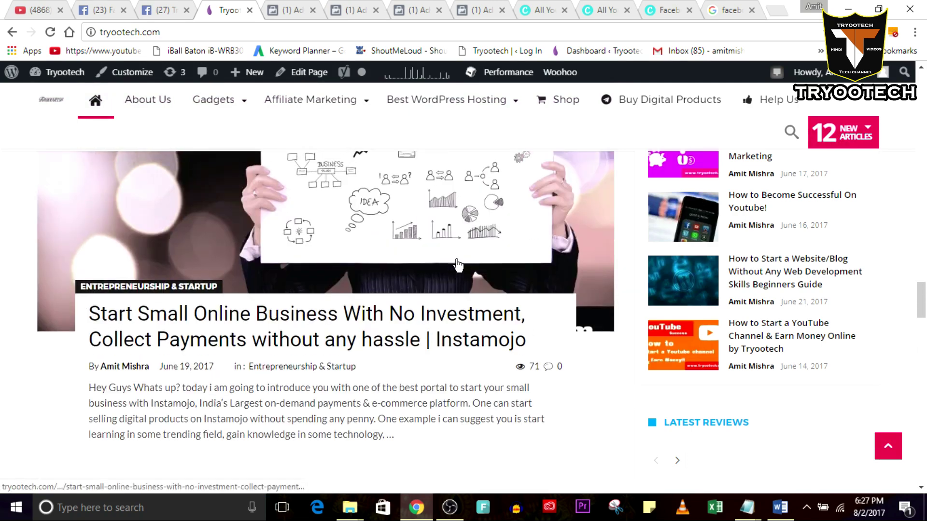
scroll(458, 266, up, 8)
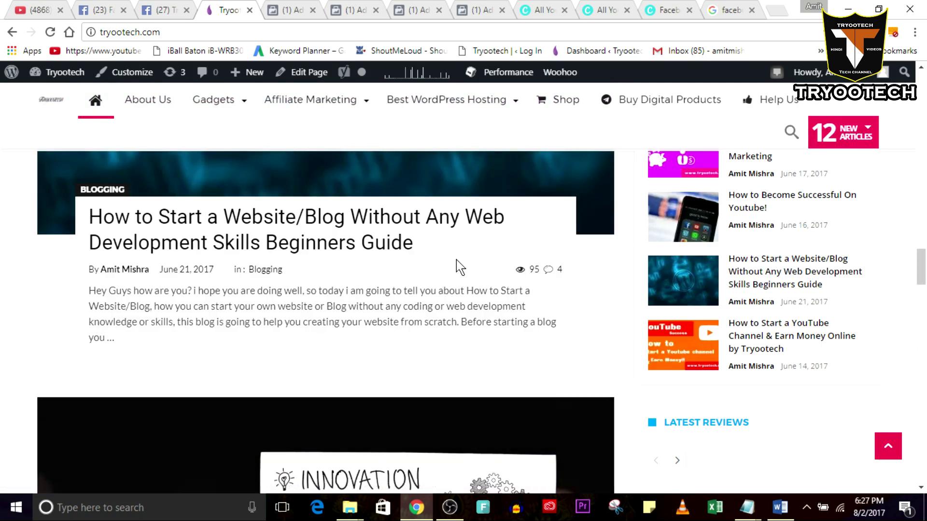
scroll(459, 266, up, 3)
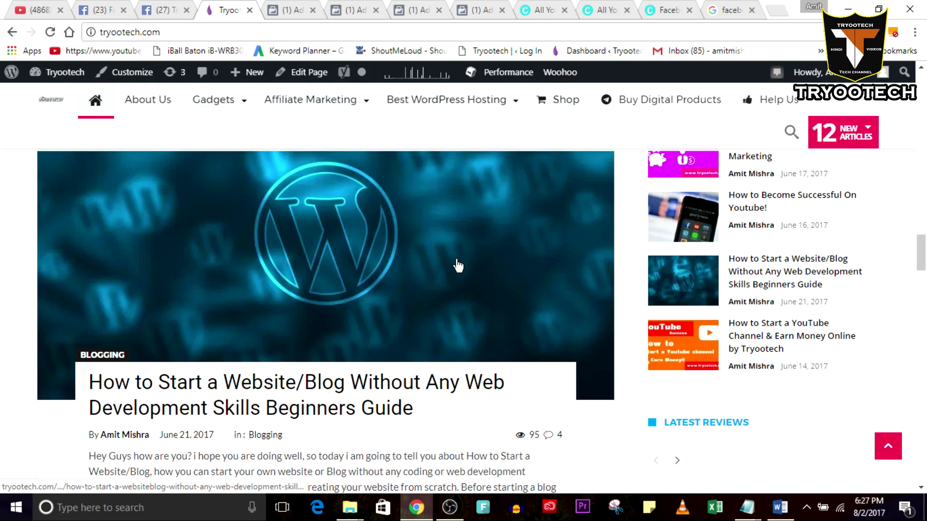
scroll(458, 266, up, 3)
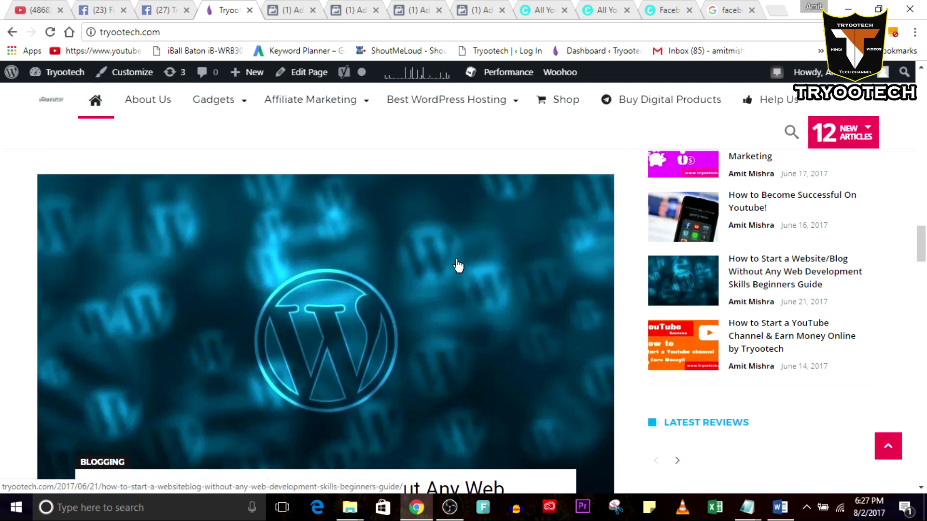
scroll(458, 266, up, 2)
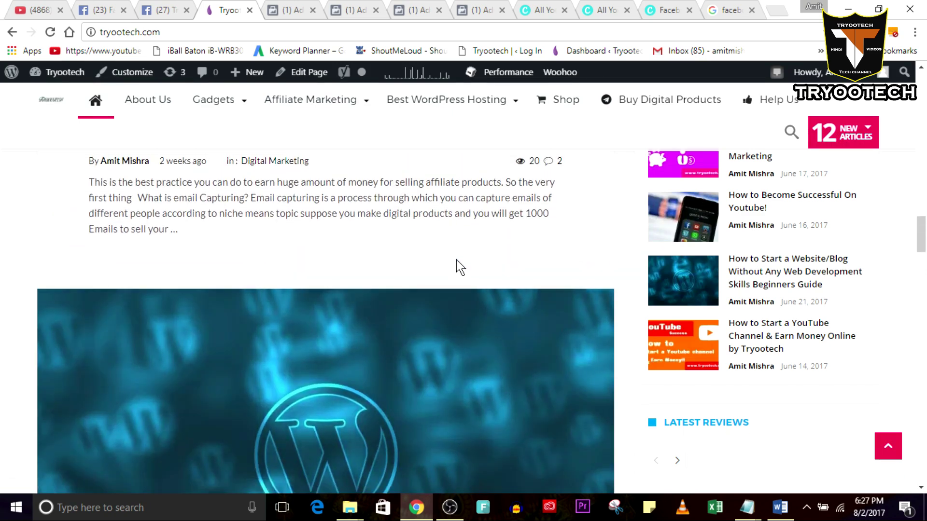
scroll(460, 267, up, 3)
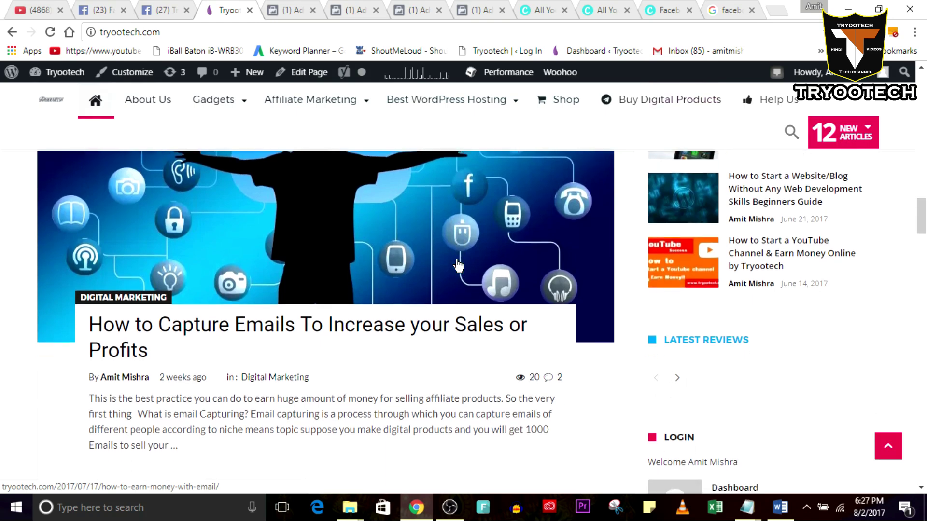
scroll(459, 267, down, 1)
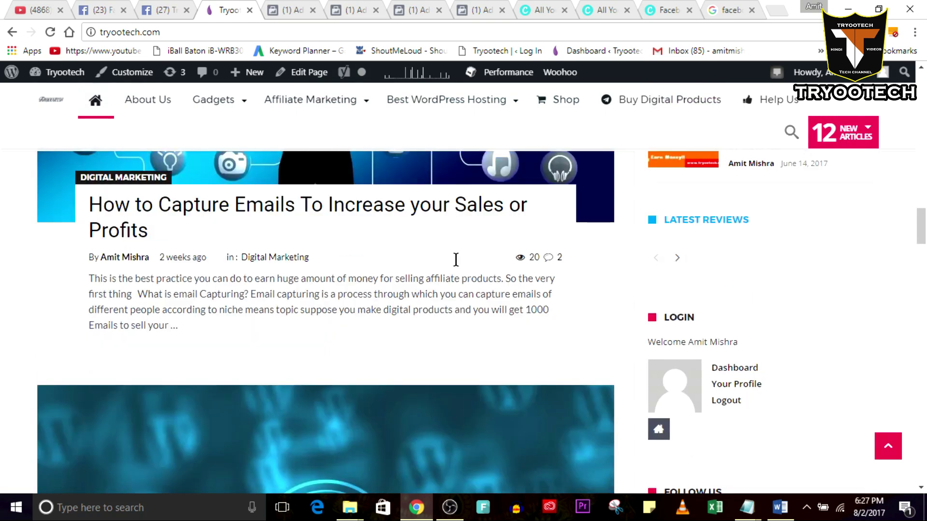
scroll(460, 267, down, 1)
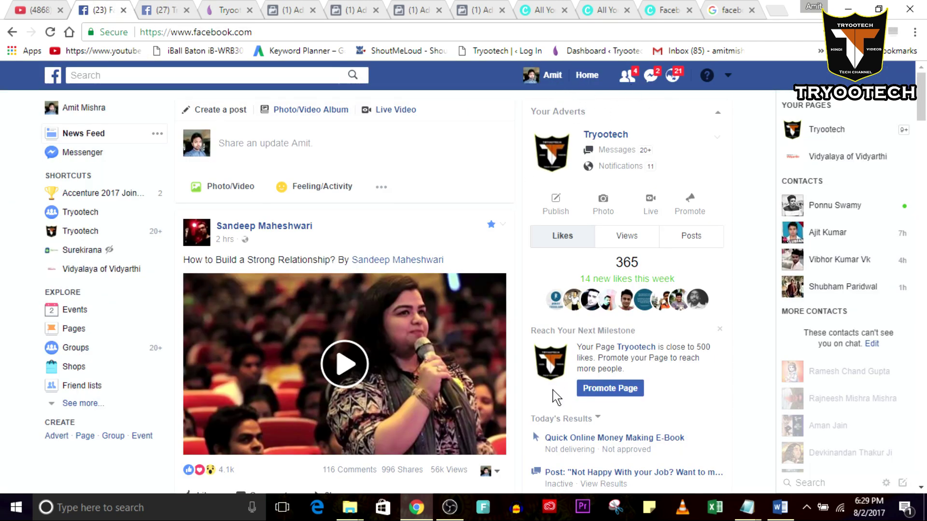
Step: Return to the Facebook news feed and examine the sponsored Skillshare post as an advert example
scroll(450, 434, down, 2)
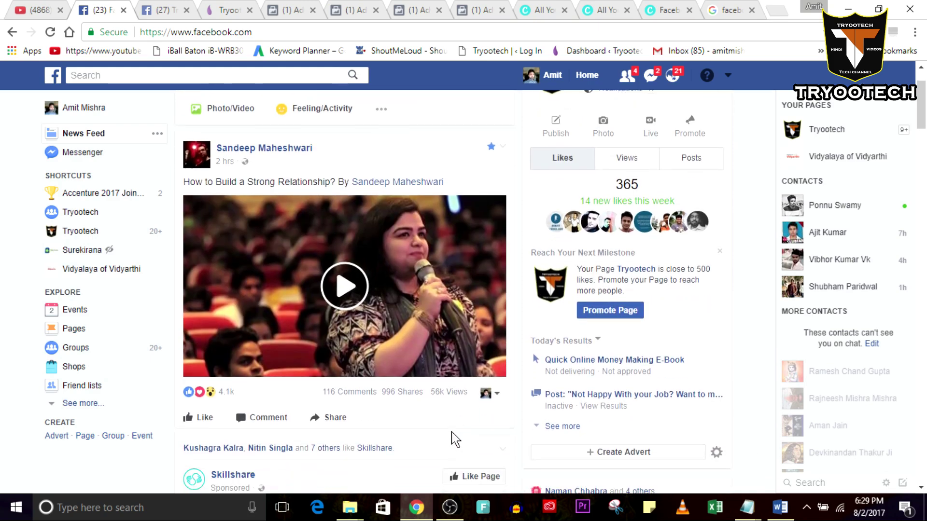
scroll(454, 440, down, 3)
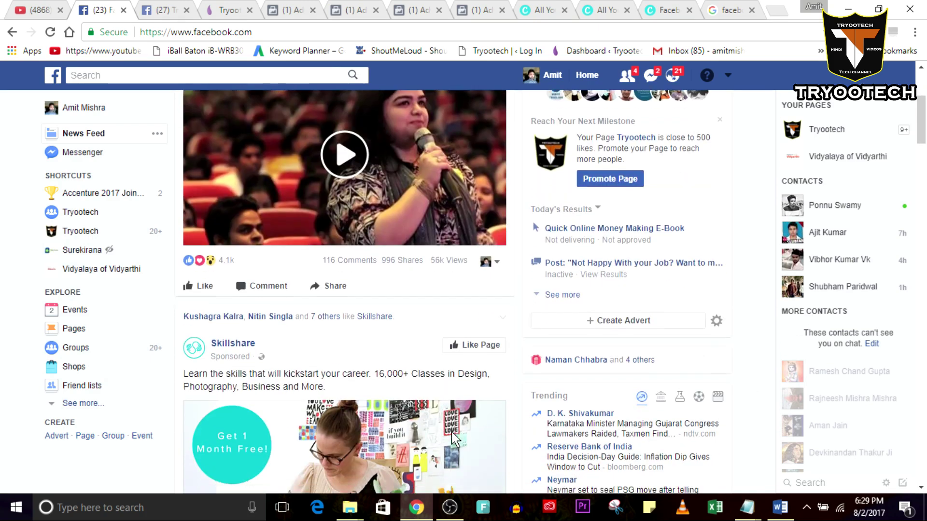
scroll(453, 437, down, 3)
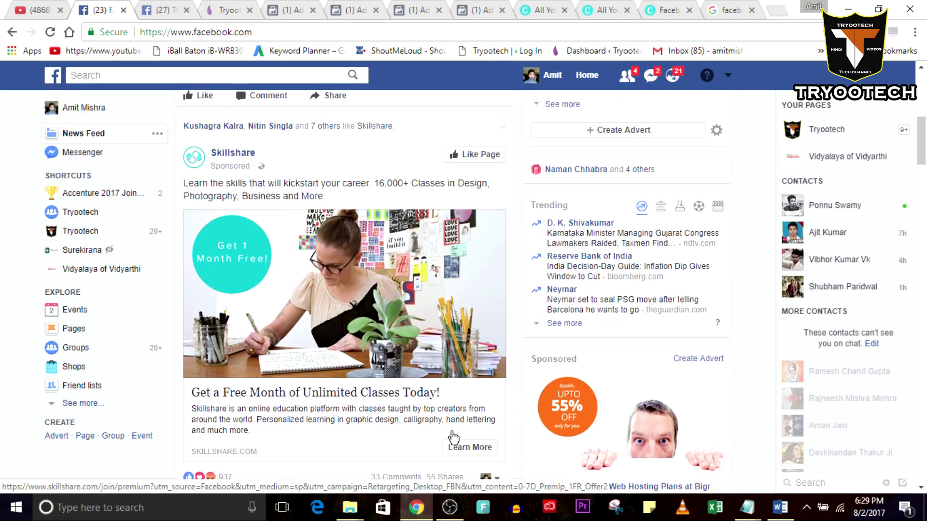
scroll(452, 438, down, 1)
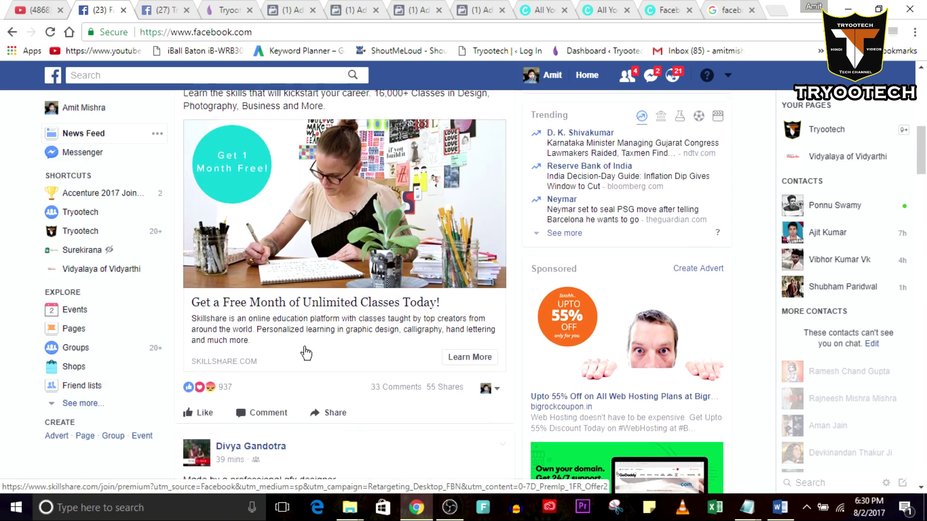
scroll(346, 377, up, 1)
scroll(347, 377, up, 1)
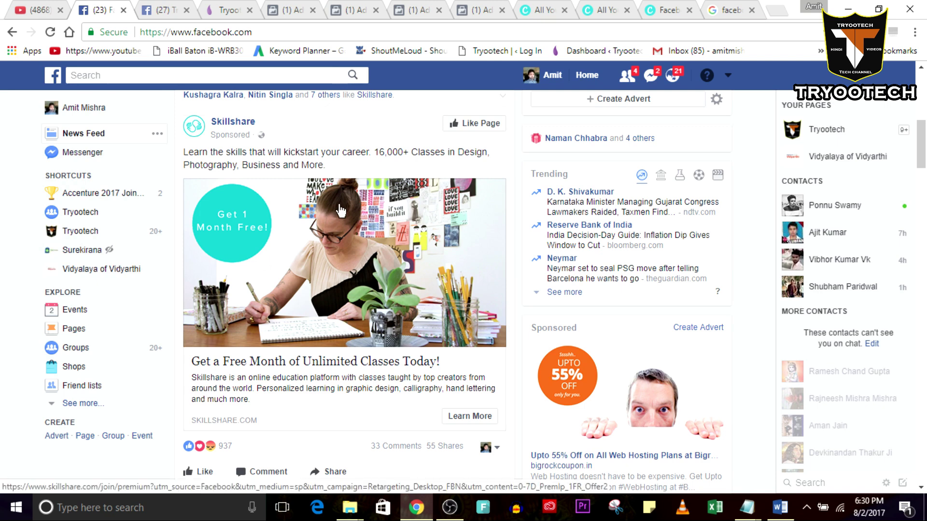
scroll(341, 210, up, 1)
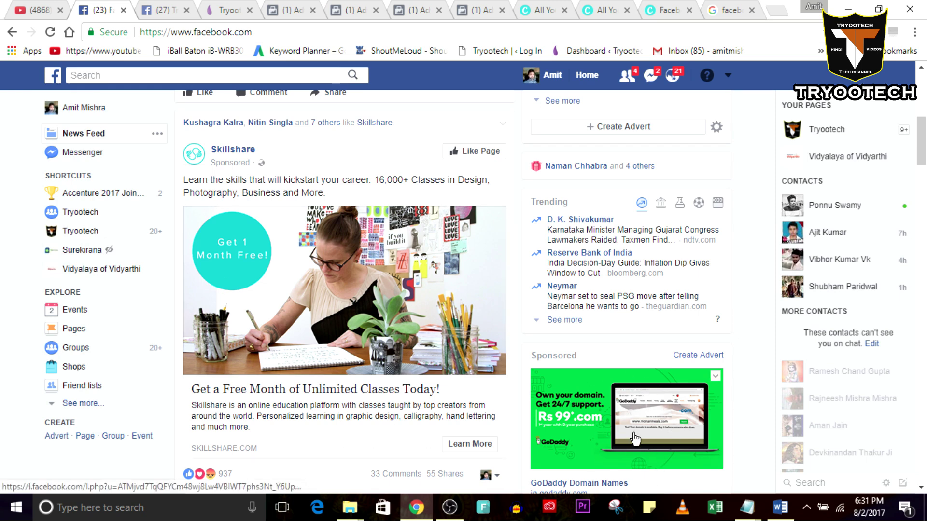
Step: Examine the GoDaddy and Treehouse adverts in the Sponsored section beside the news feed
scroll(631, 436, down, 1)
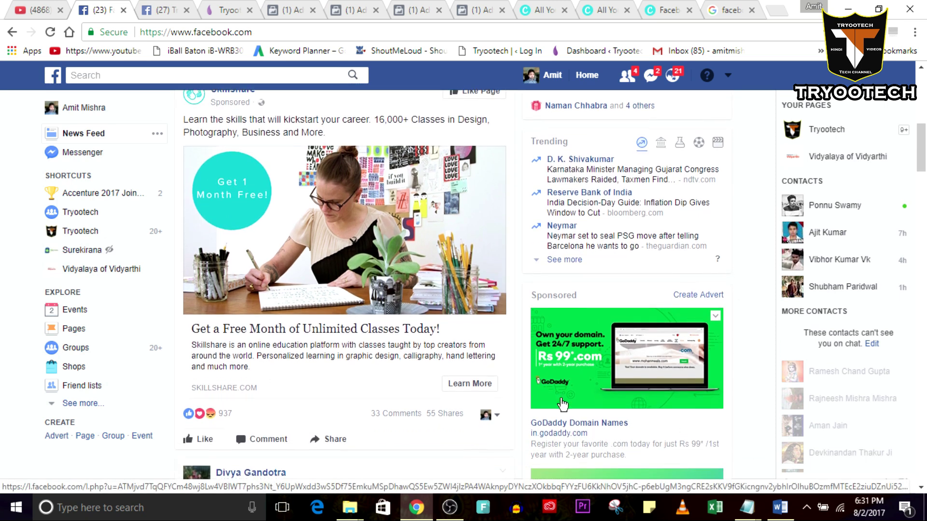
scroll(652, 415, down, 2)
scroll(652, 416, down, 2)
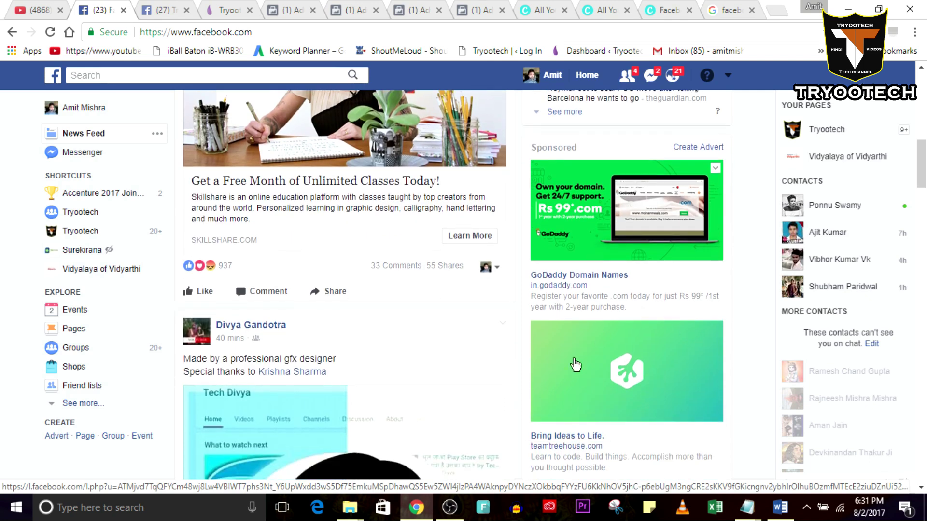
Step: Read the explanation of why the Treehouse advert is shown, close it, and go back to the sponsored Skillshare post
scroll(638, 297, down, 1)
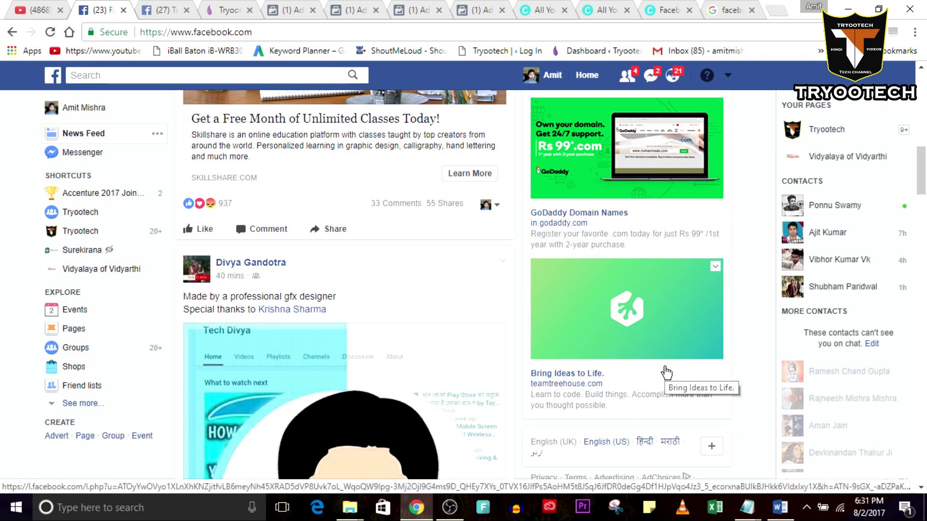
click(715, 267)
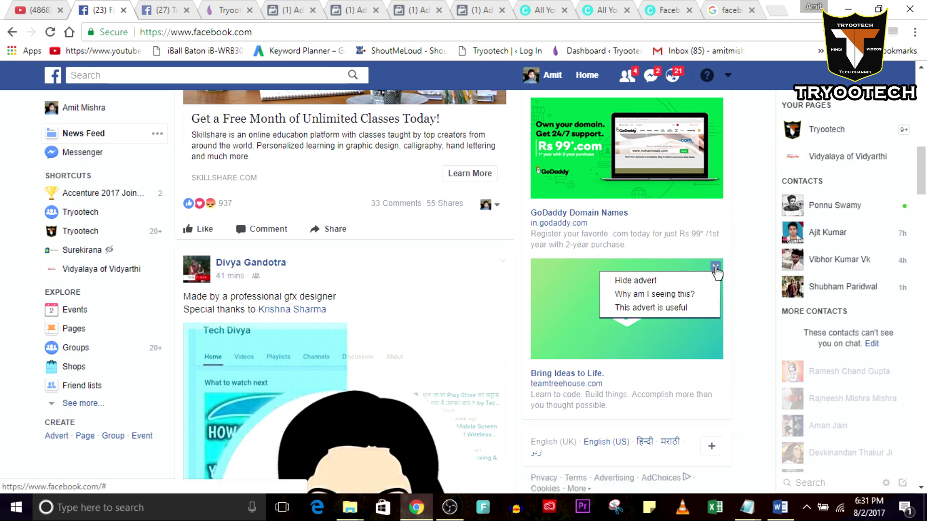
click(681, 295)
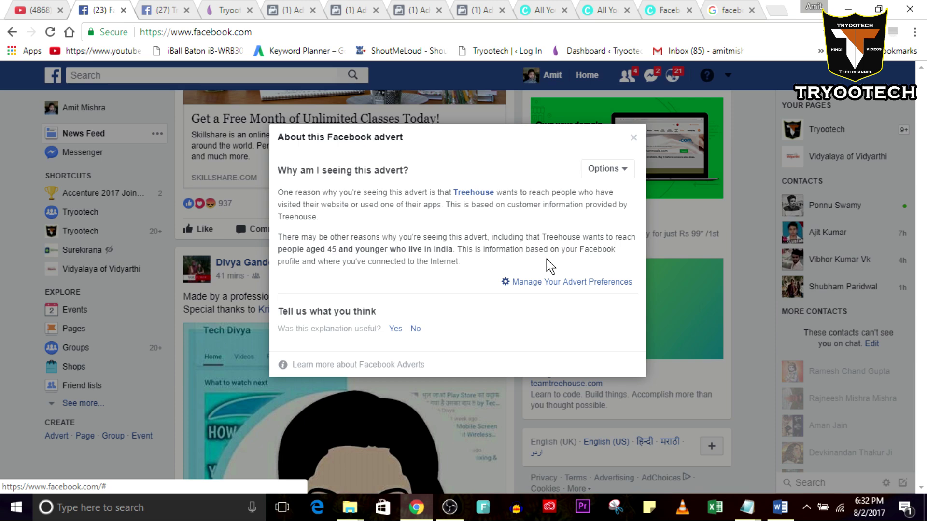
click(633, 139)
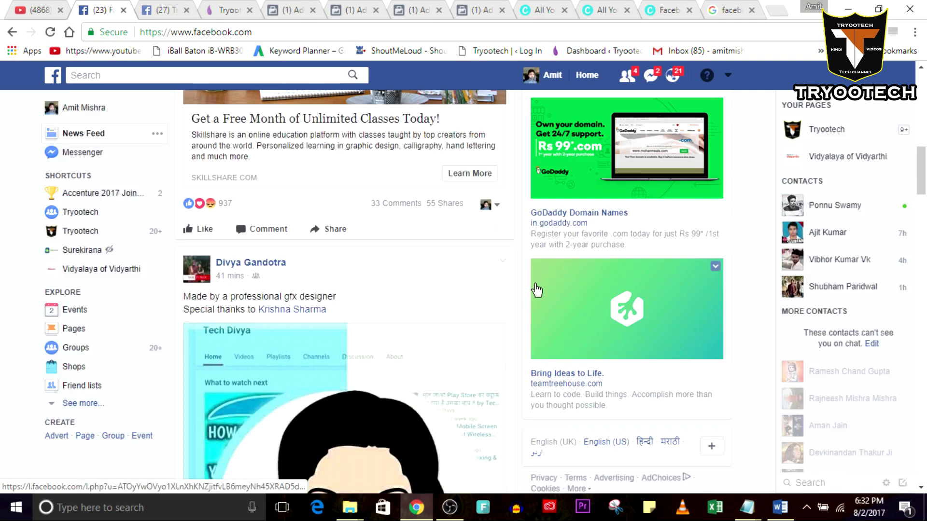
scroll(537, 290, up, 2)
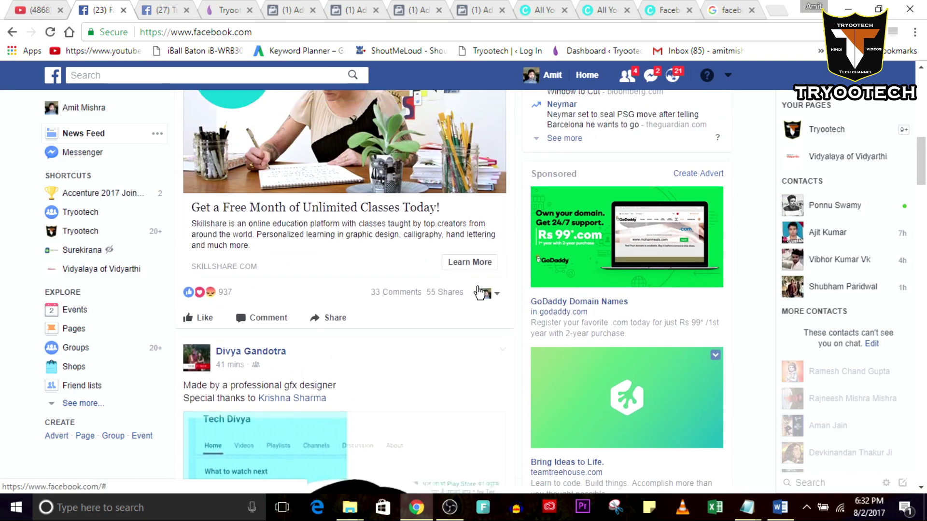
scroll(479, 292, up, 2)
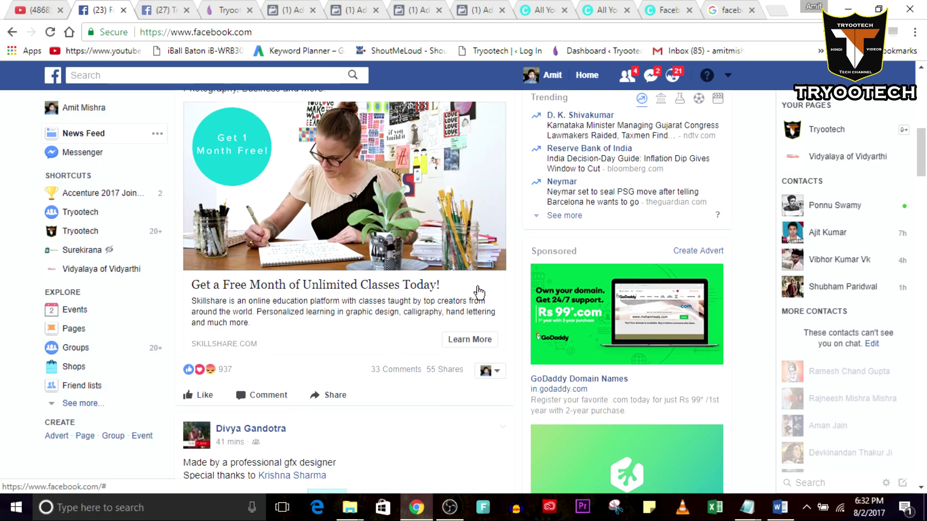
scroll(479, 291, up, 1)
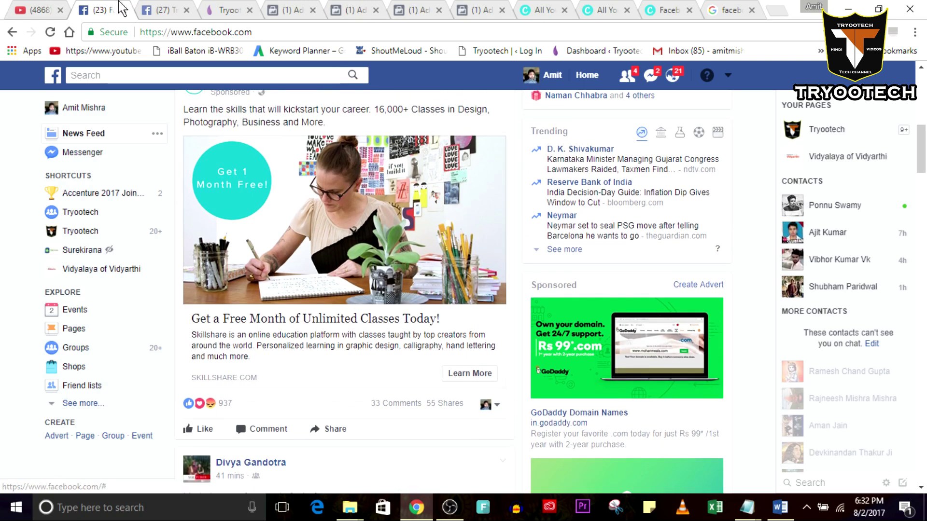
Step: Switch to the Tryootech Facebook page and look over its cover and the publishing options below it
click(162, 8)
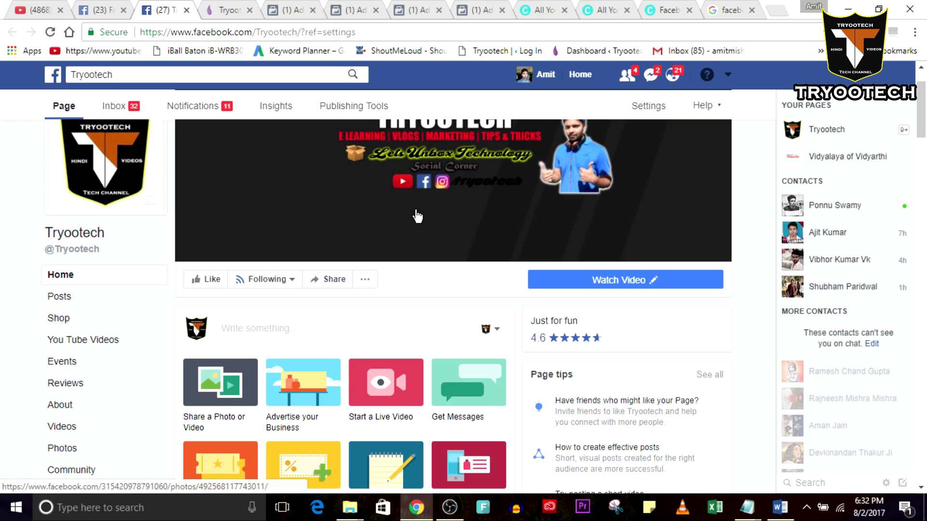
scroll(414, 218, up, 2)
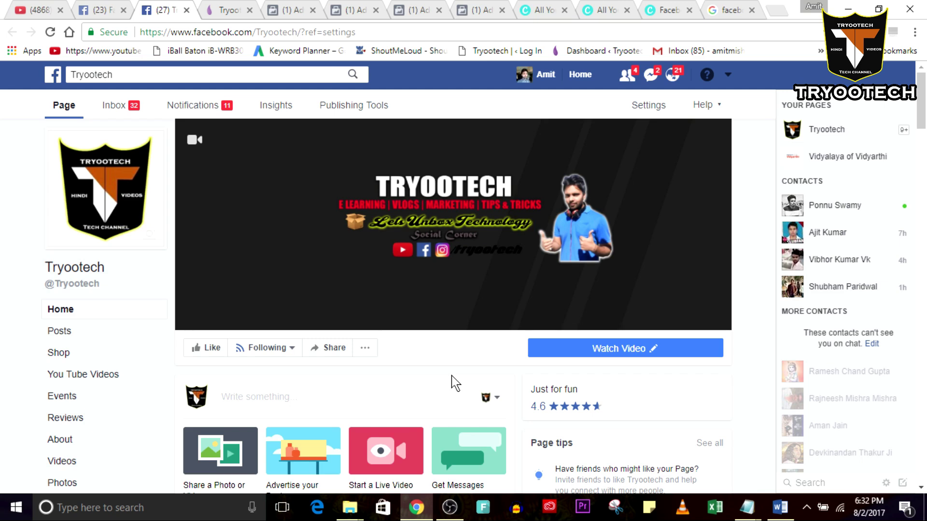
scroll(451, 376, down, 2)
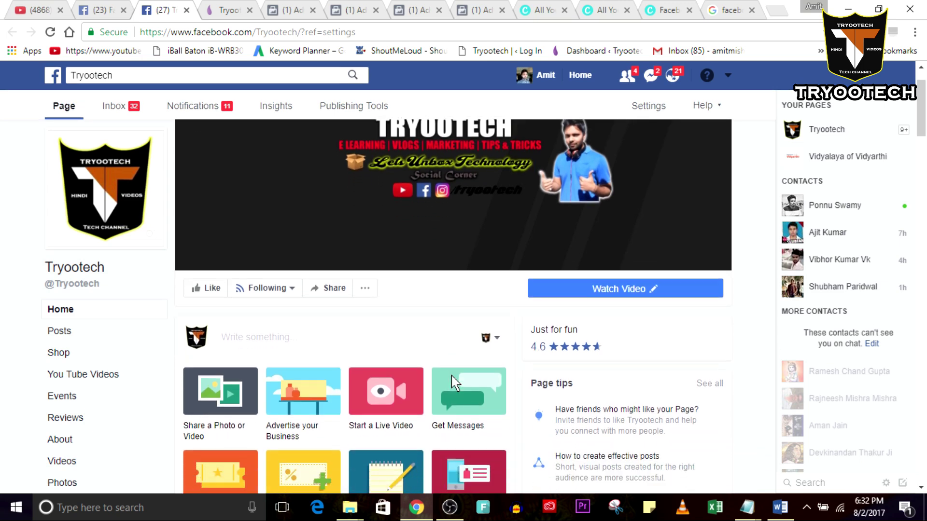
scroll(451, 374, down, 1)
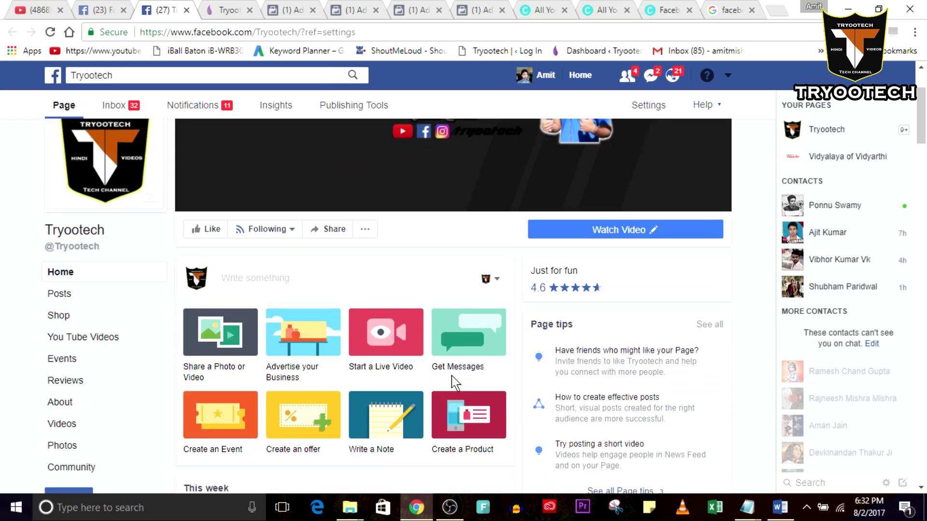
scroll(550, 362, up, 3)
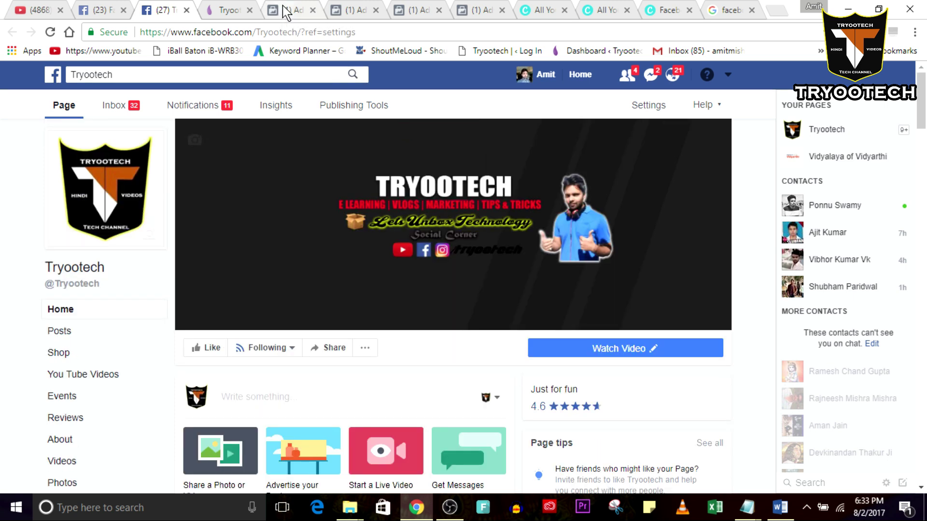
Step: Open the campaign objectives in Adverts Manager and try Brand Awareness, followed by Reach, as the marketing objective
click(286, 10)
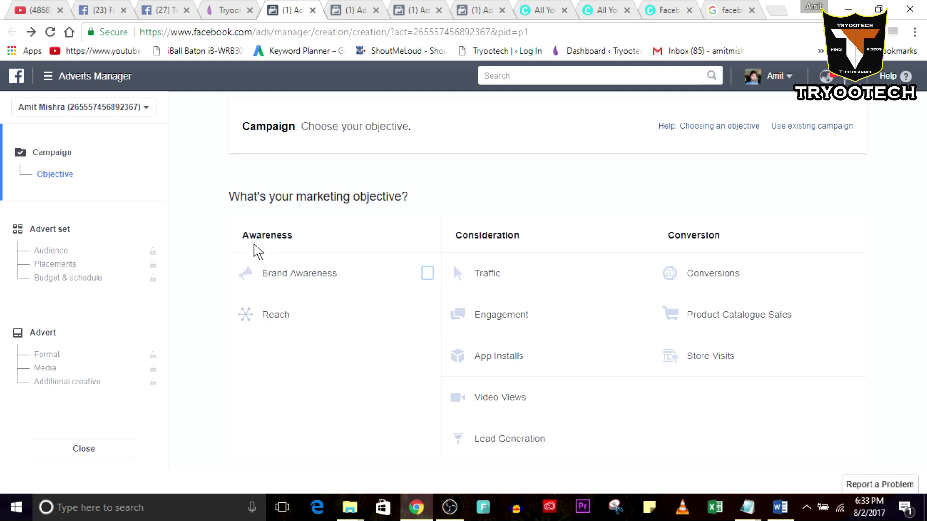
click(272, 283)
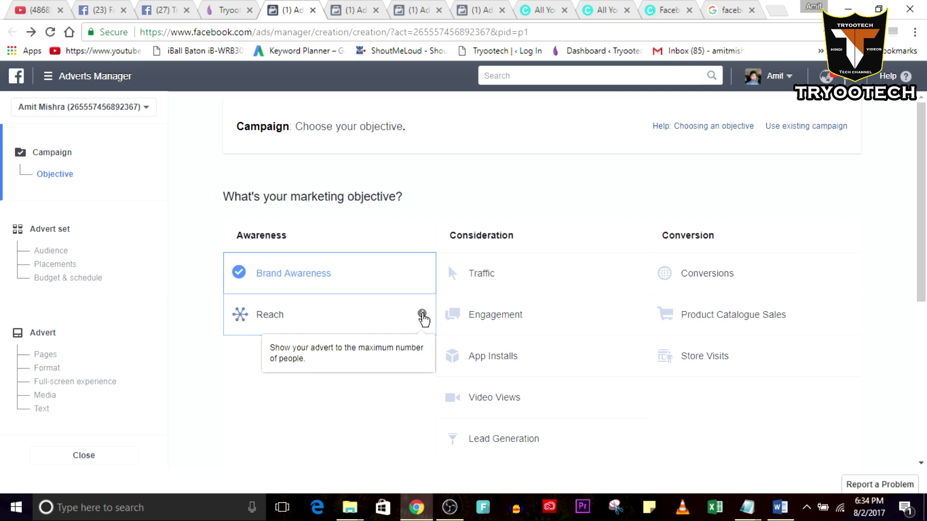
click(423, 318)
scroll(531, 244, up, 6)
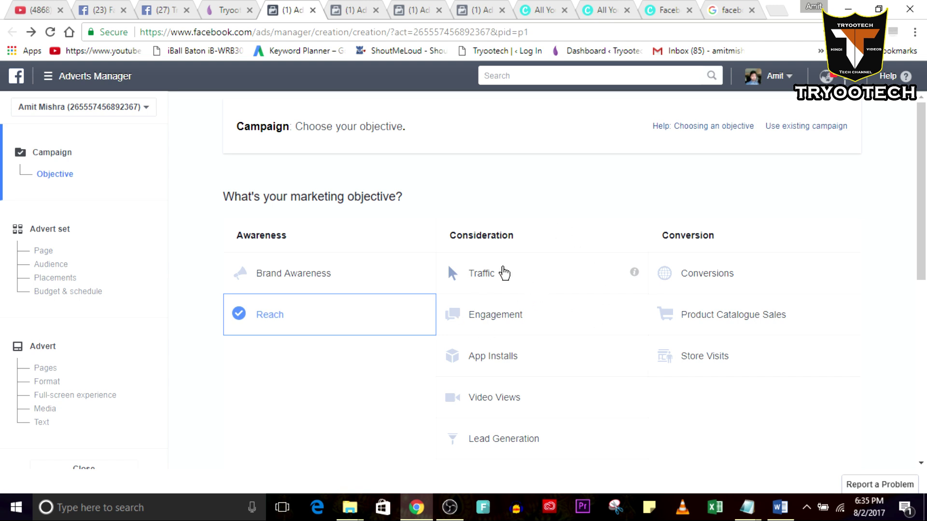
Step: Review the tryootech.com home page articles from the email capturing post up to the site header
click(239, 9)
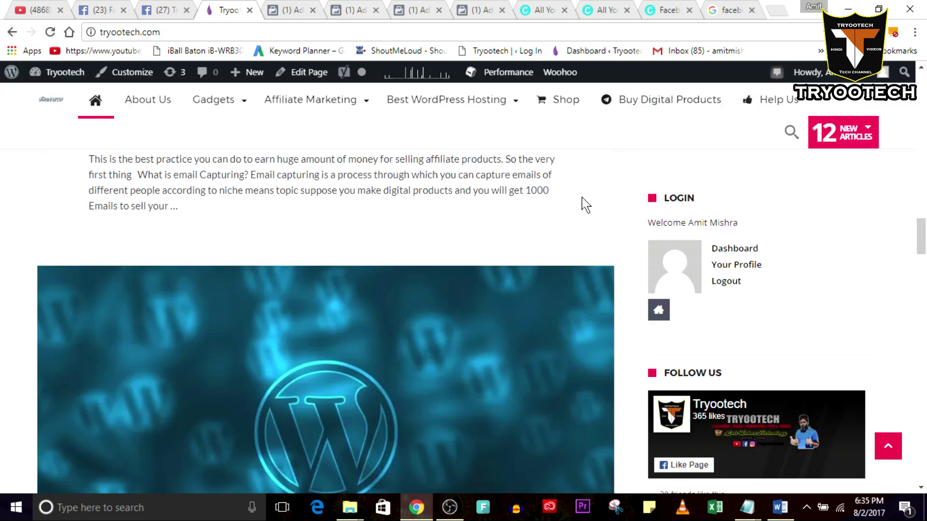
scroll(548, 335, up, 9)
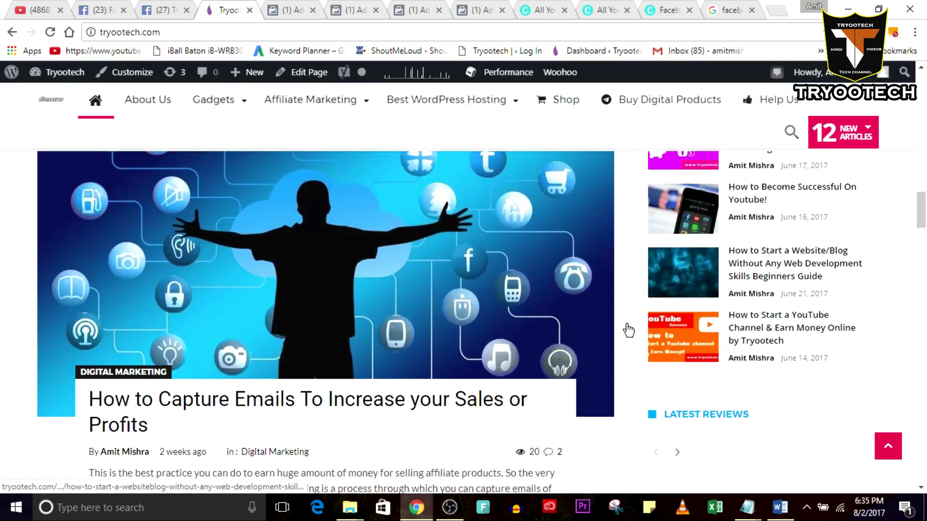
scroll(630, 332, up, 2)
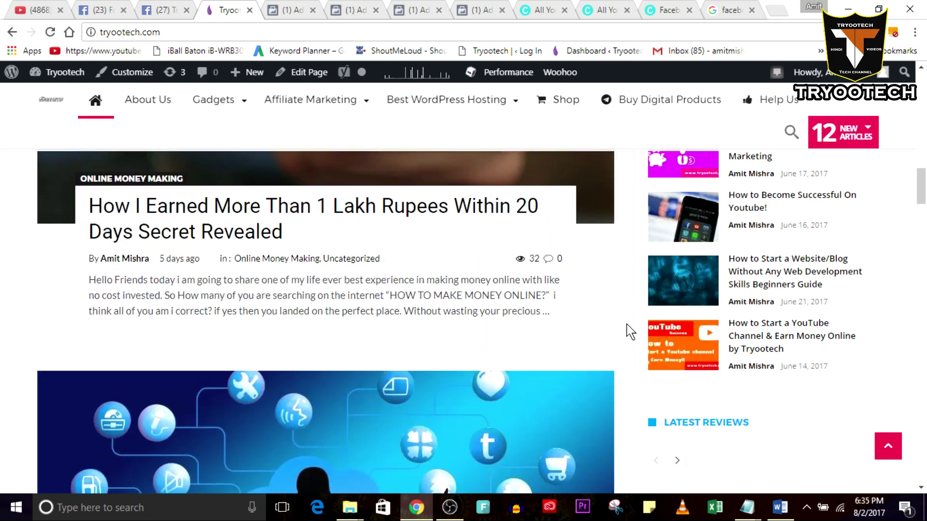
scroll(630, 332, up, 6)
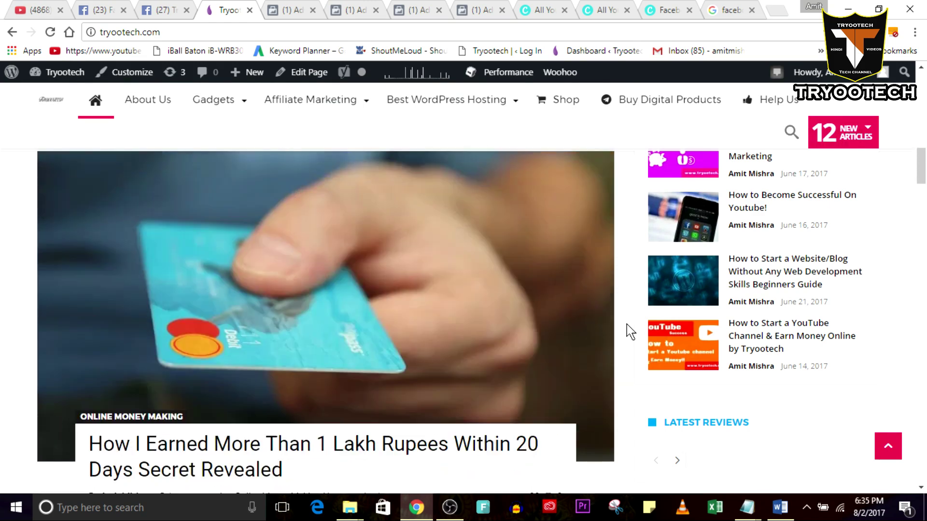
scroll(630, 332, up, 7)
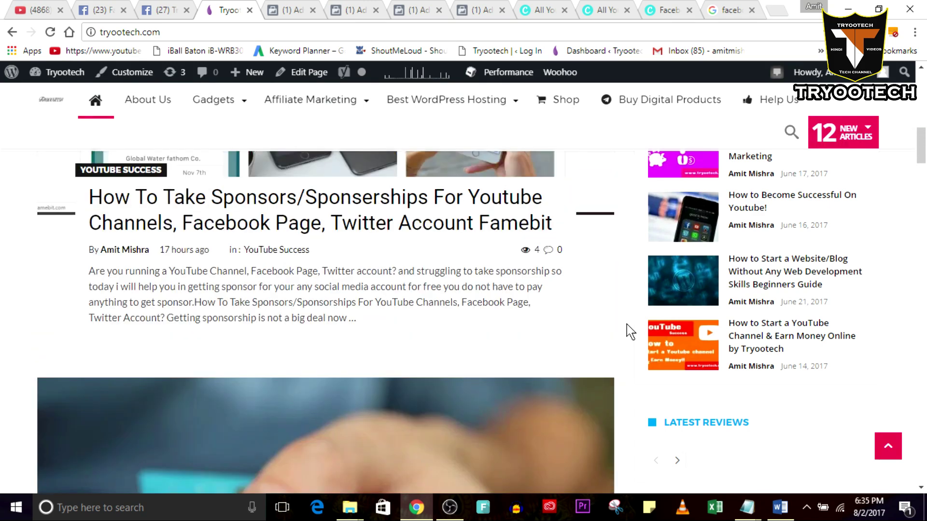
scroll(630, 332, up, 2)
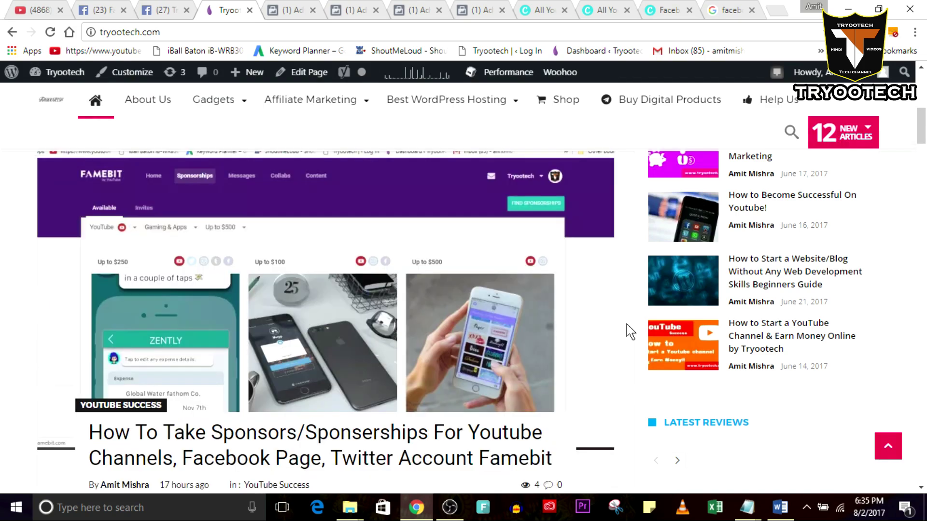
scroll(627, 329, up, 5)
scroll(627, 328, up, 2)
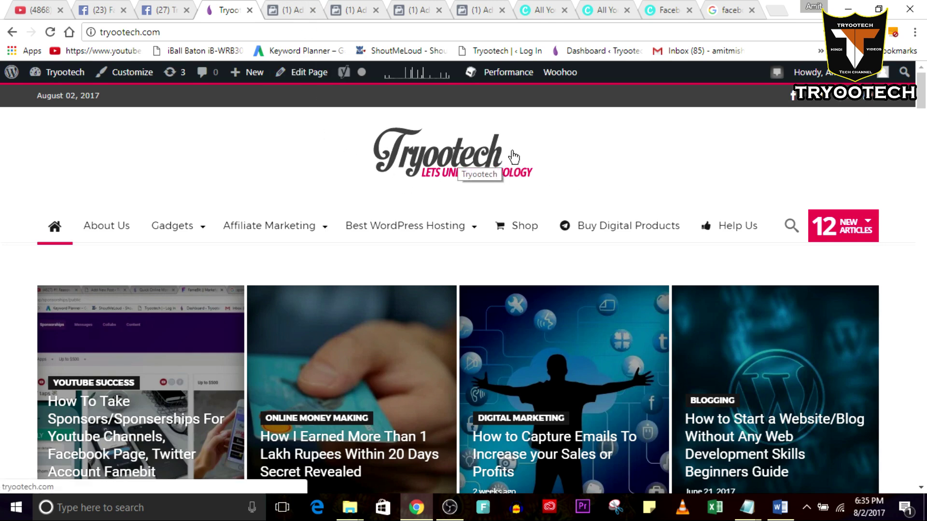
Step: Return to the campaign objectives in Adverts Manager, choose Engagement as the marketing objective and view its campaign options
click(288, 11)
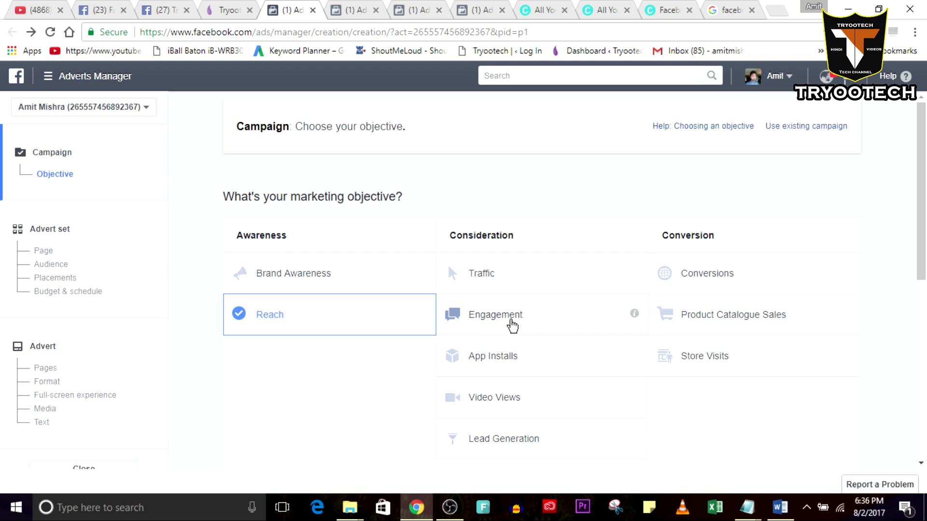
mouse_move(635, 319)
click(525, 327)
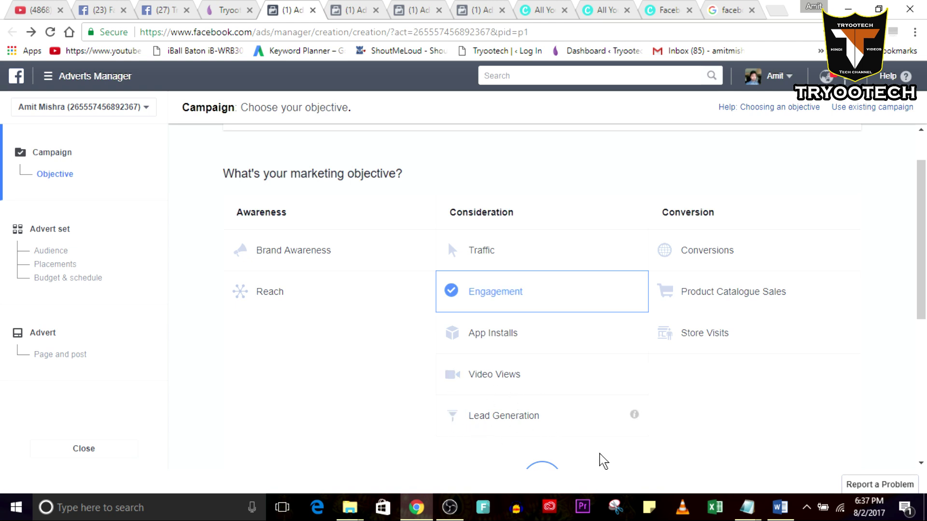
scroll(642, 412, down, 3)
scroll(612, 353, up, 2)
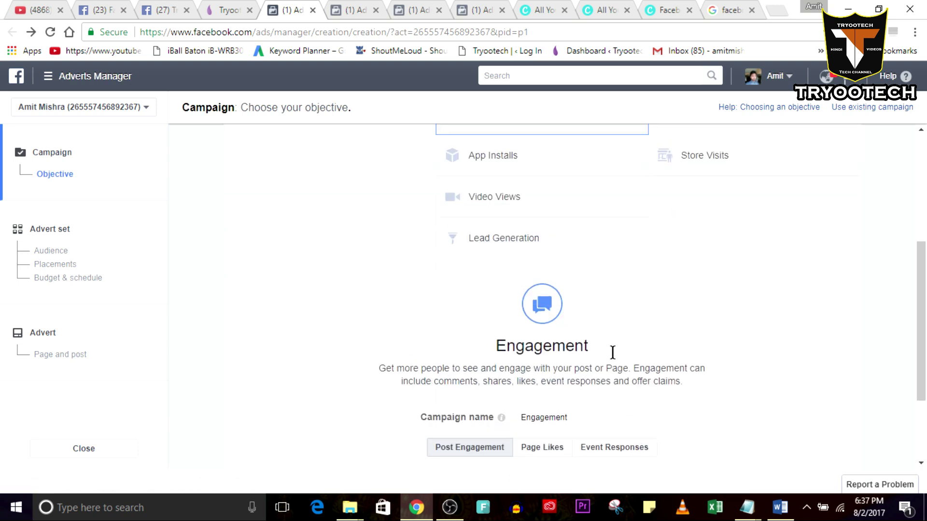
Step: Read the descriptions of the Lead Generation and Conversions objectives
mouse_move(635, 365)
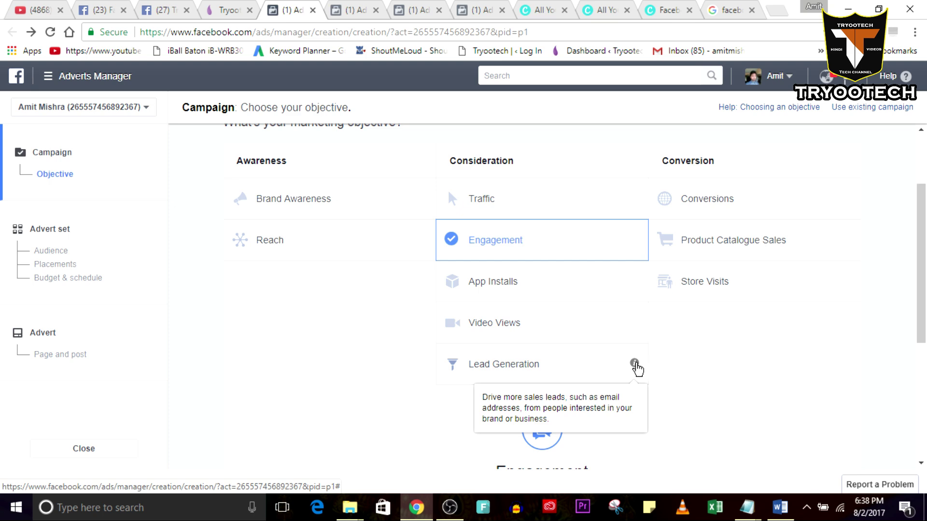
scroll(673, 371, up, 1)
scroll(670, 370, up, 1)
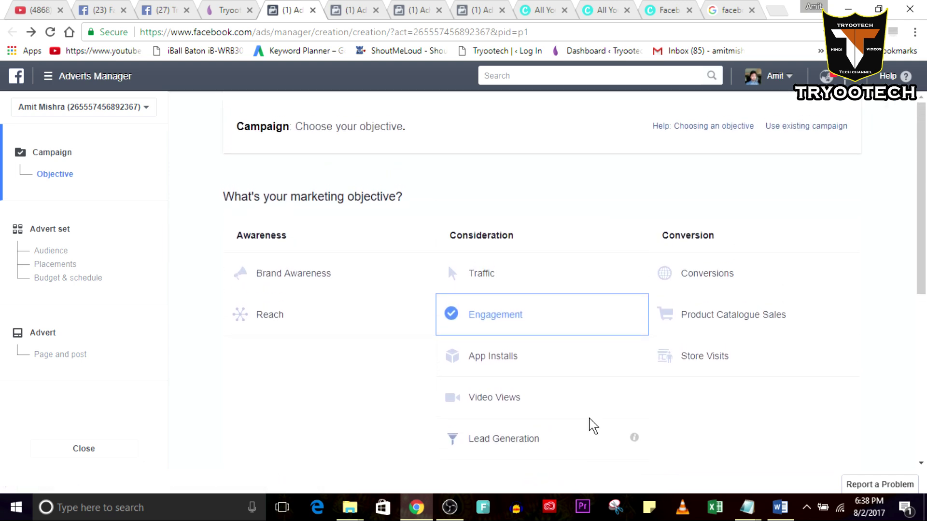
mouse_move(634, 439)
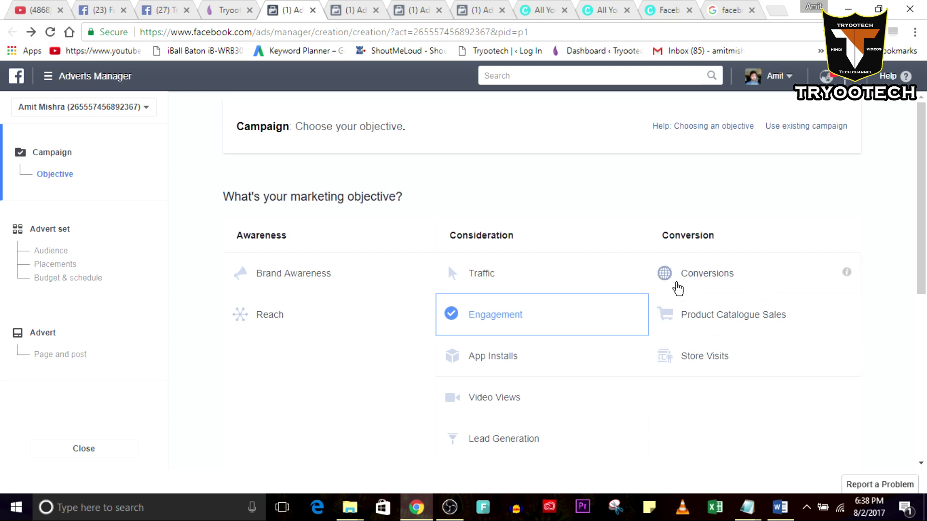
mouse_move(848, 280)
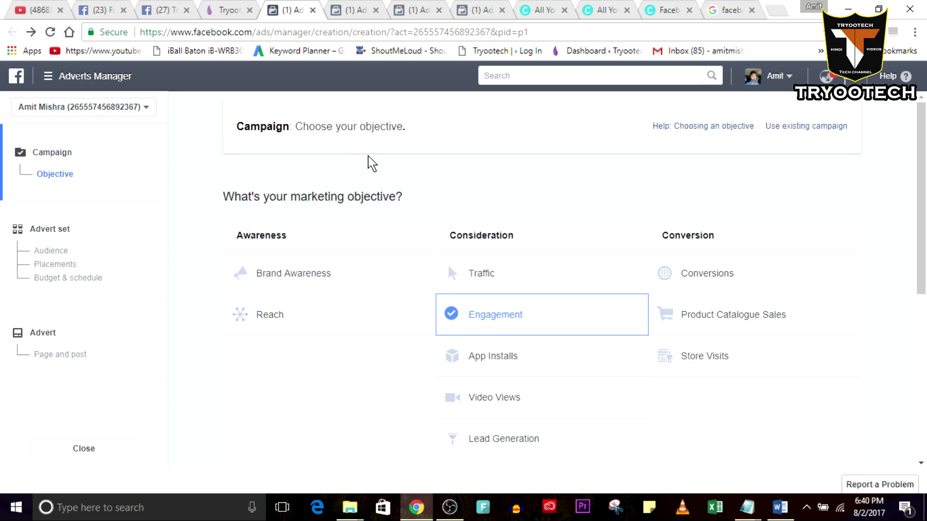
Step: Examine the Traffic section of the advert set page and return to the campaign objectives for comparison
click(352, 8)
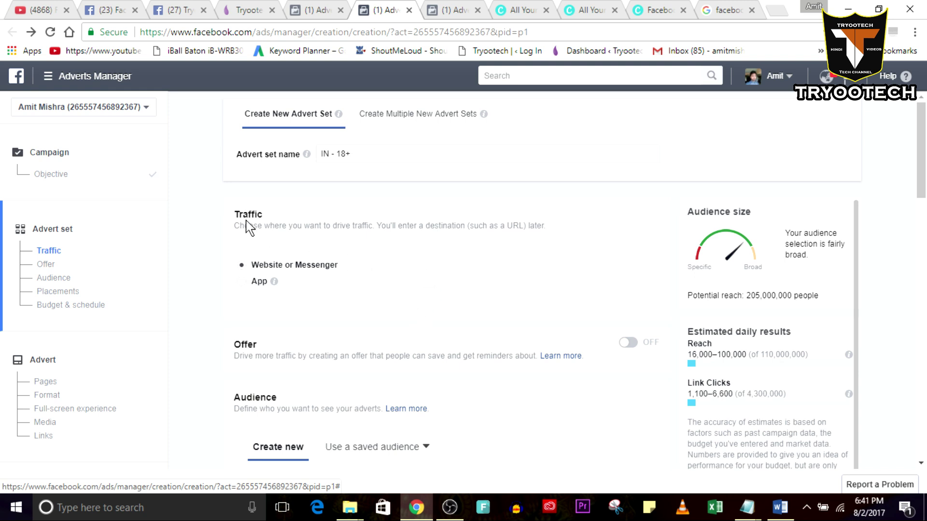
drag(234, 213, 265, 217)
click(335, 211)
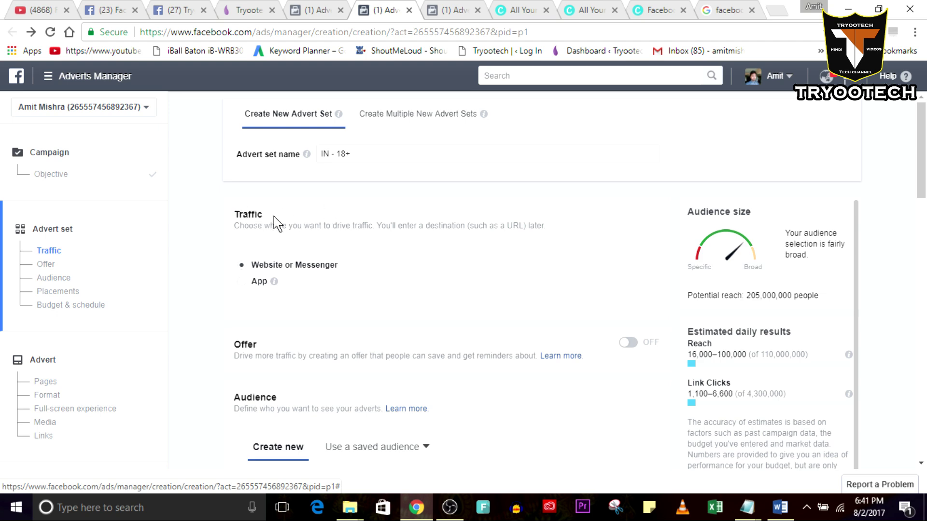
click(330, 9)
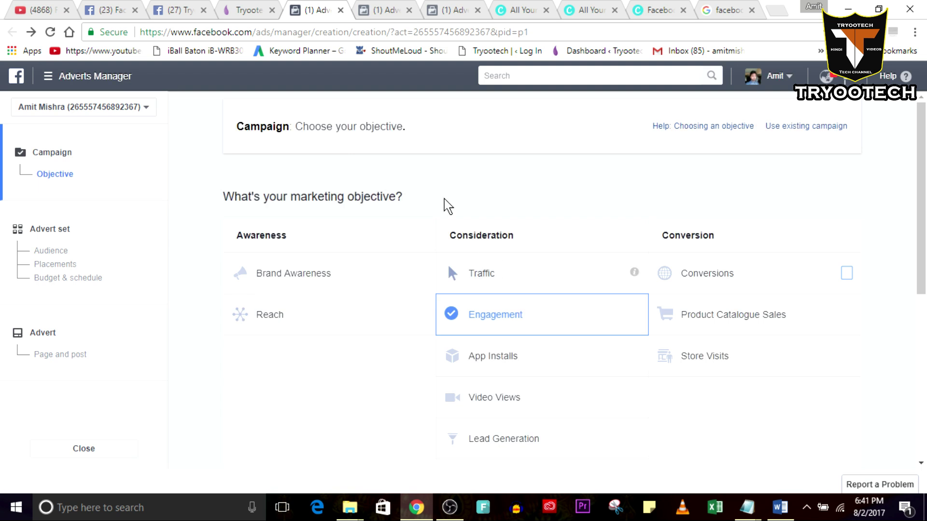
Step: Go back to the Traffic advert set page and set the advert set name to "IN - new advert"
click(383, 9)
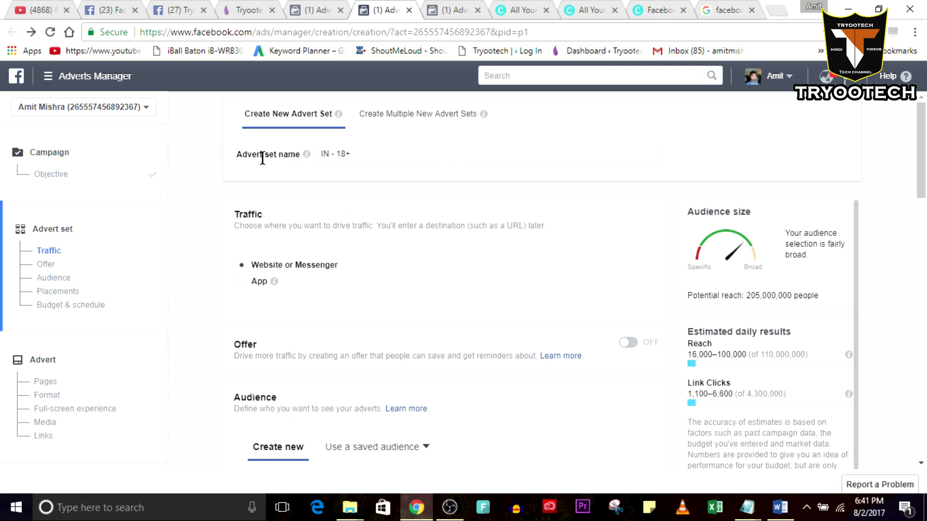
mouse_move(307, 154)
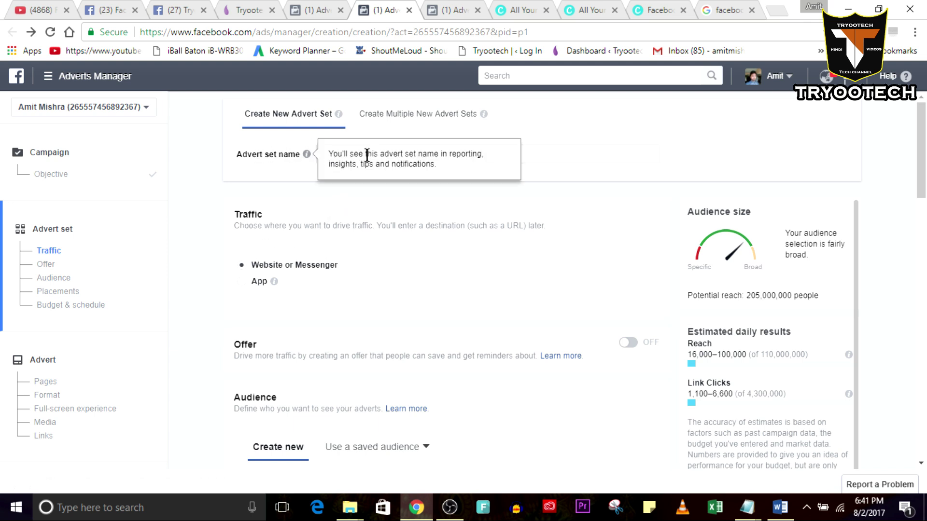
click(490, 155)
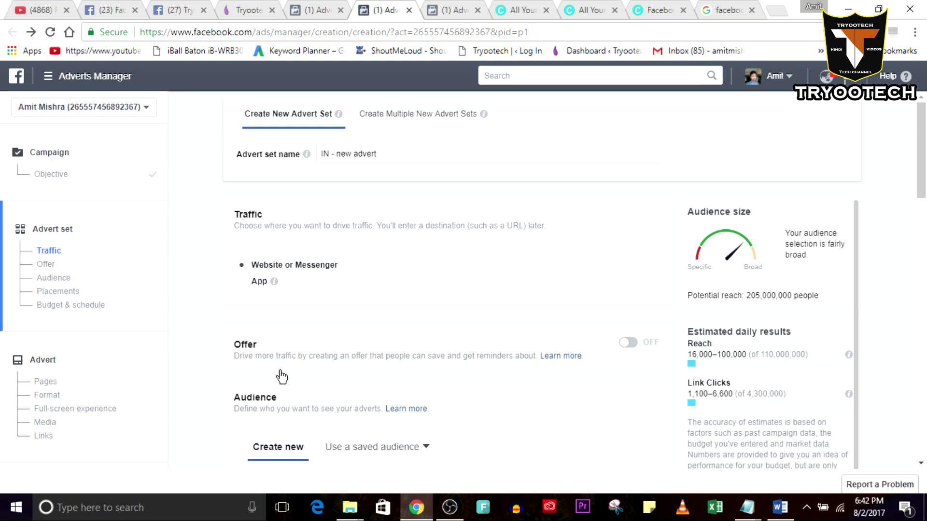
Step: Turn on the offer option for the Traffic advert set and open the offer creation form at its details field
scroll(243, 356, down, 1)
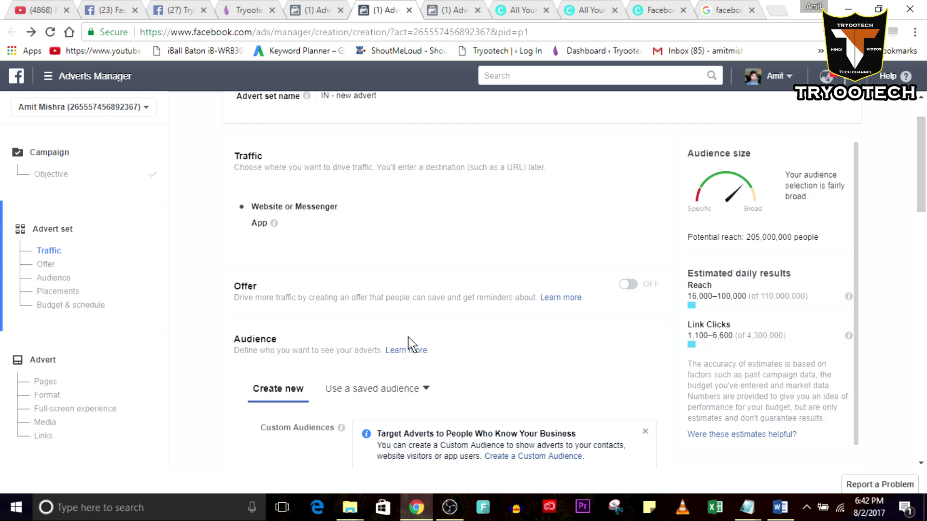
click(629, 287)
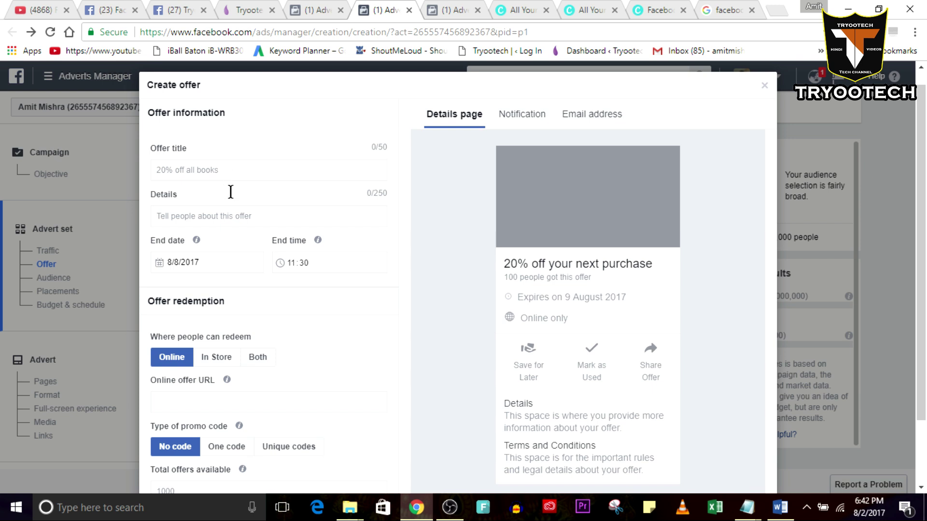
click(233, 218)
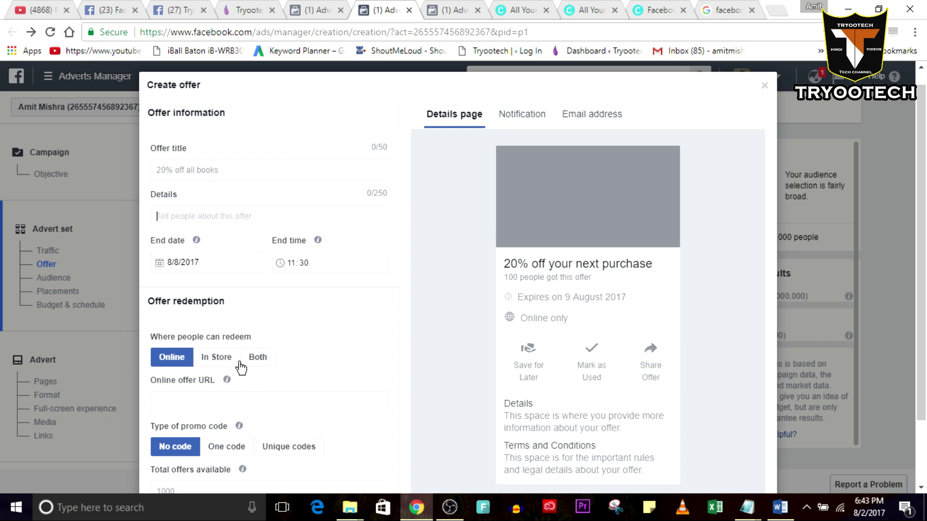
Step: Make the offer redeemable In Store and choose One code as its promo code type
click(210, 363)
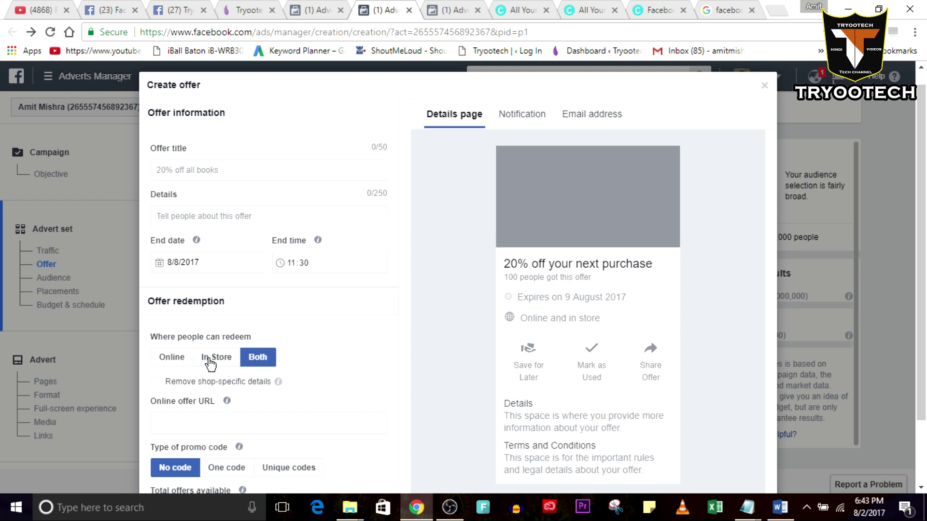
click(209, 360)
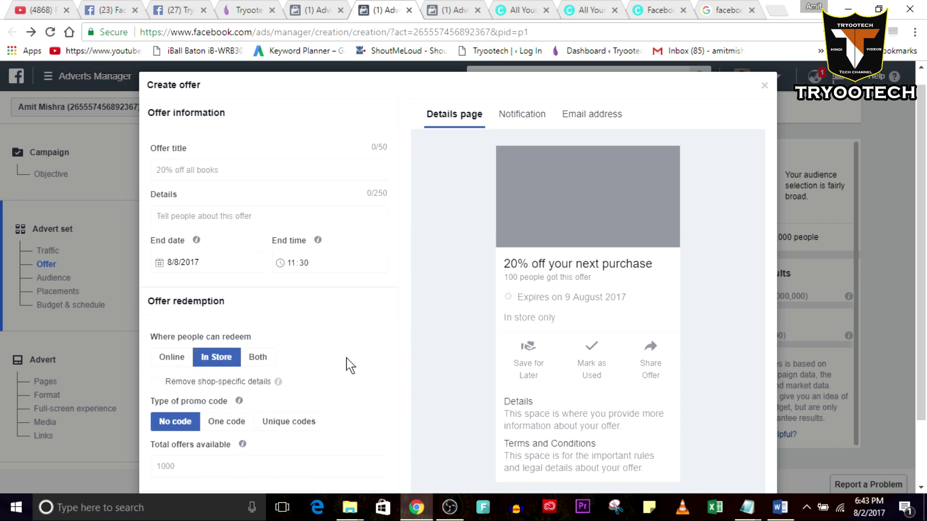
scroll(350, 366, down, 3)
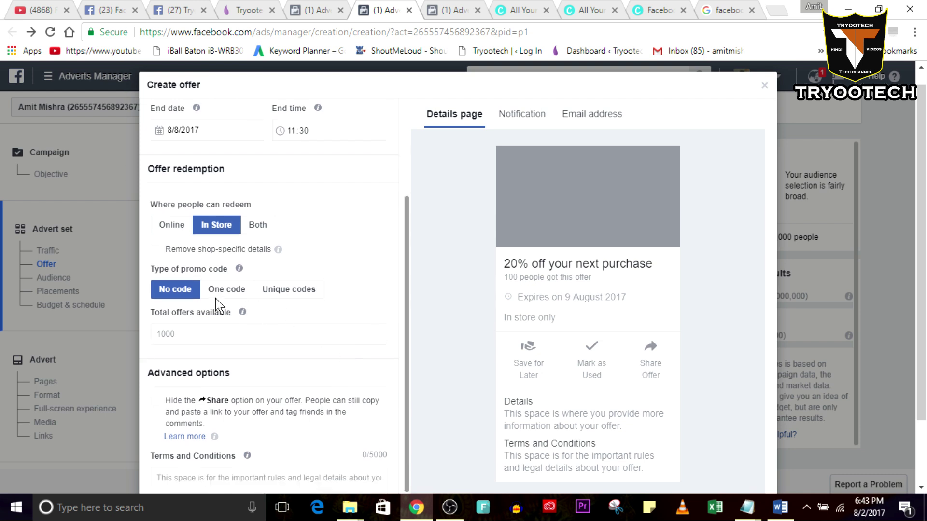
click(227, 291)
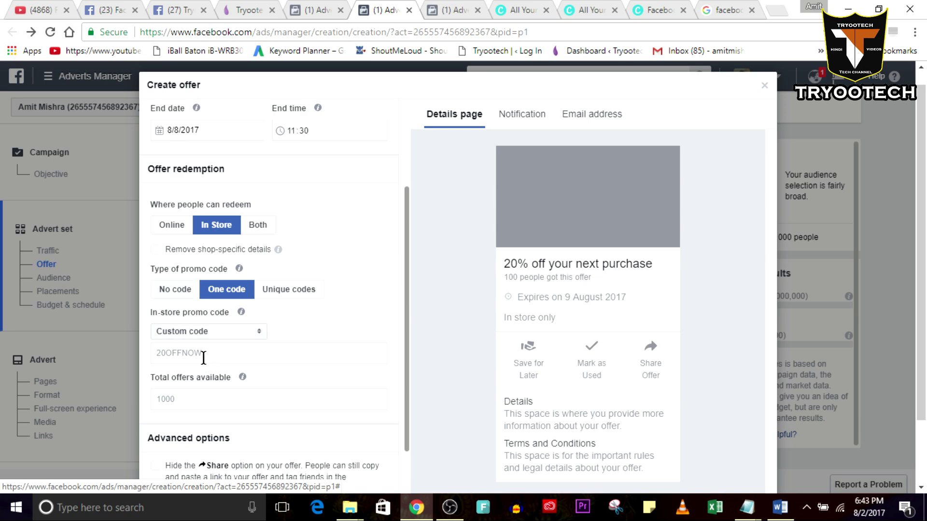
scroll(204, 358, down, 2)
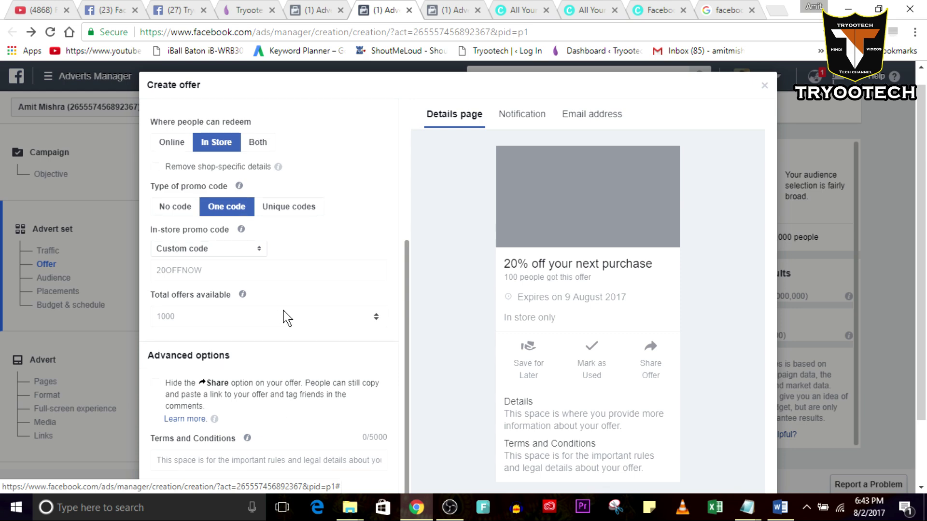
scroll(282, 318, up, 5)
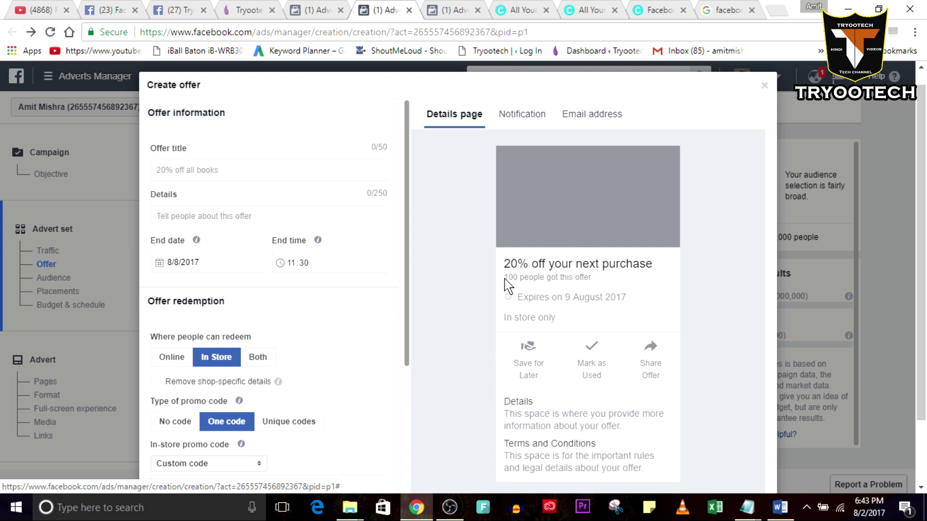
Step: Preview the offer's notification and email versions, review its remaining form fields and close the form without creating the offer
click(508, 123)
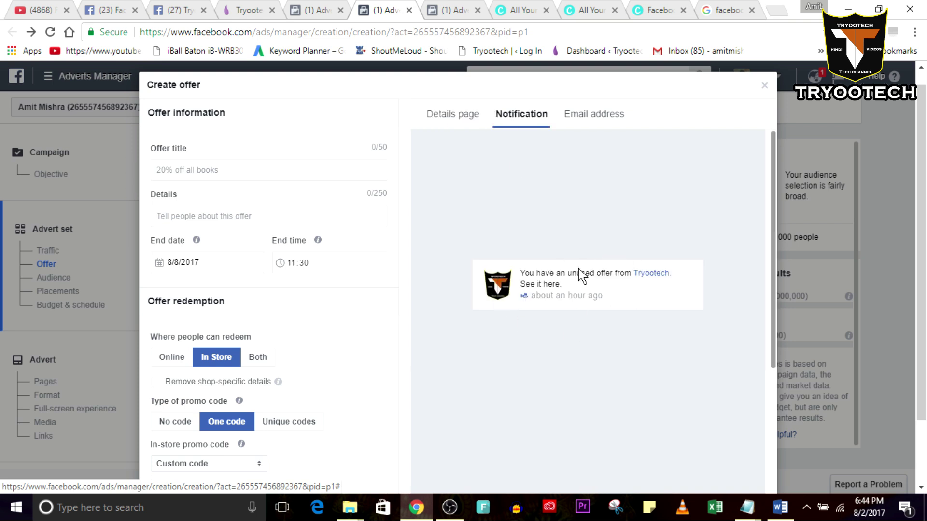
click(598, 117)
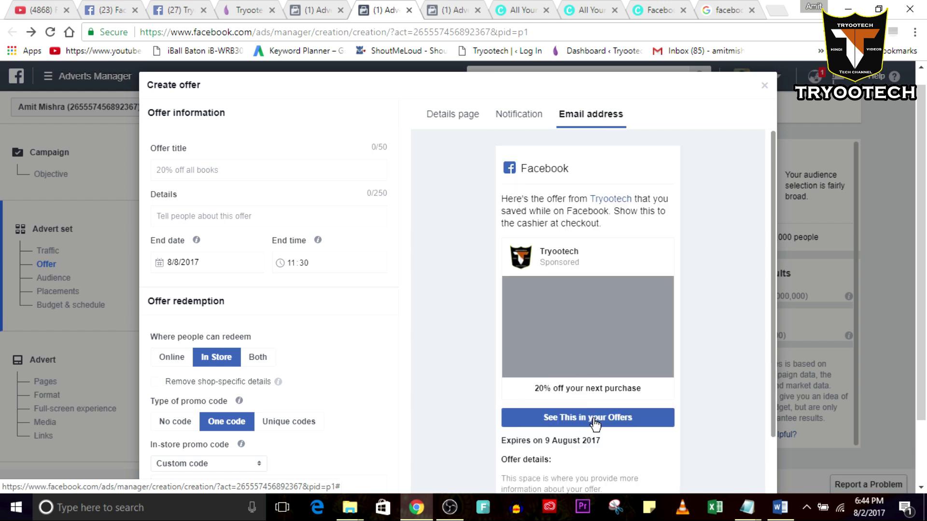
scroll(603, 427, down, 2)
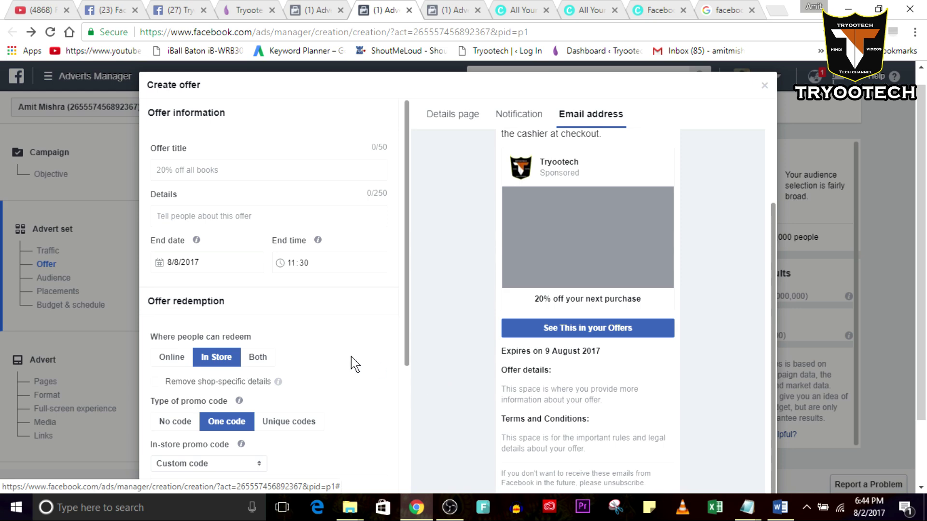
scroll(355, 364, down, 3)
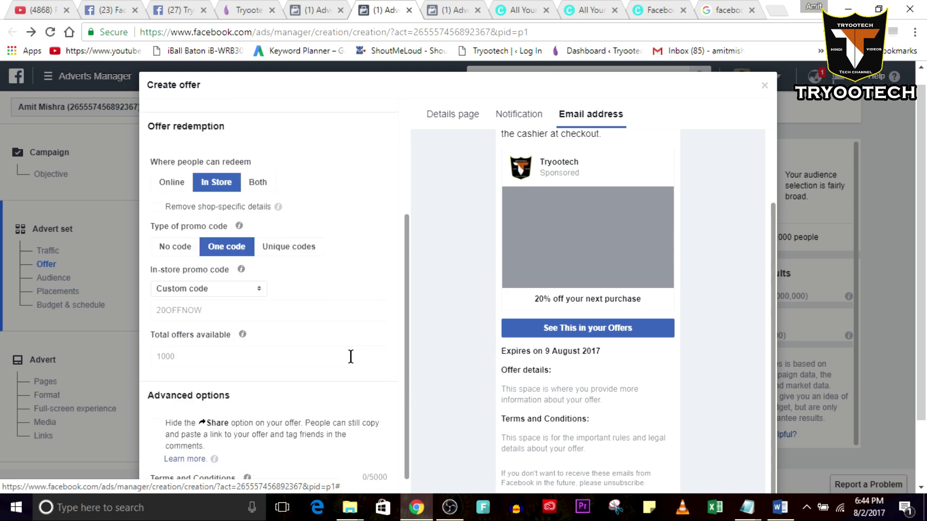
scroll(350, 357, down, 1)
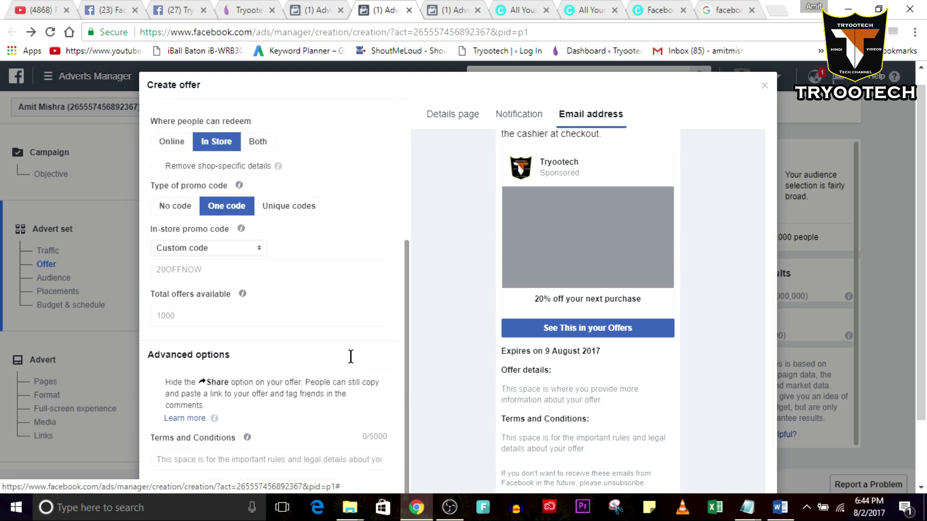
click(765, 86)
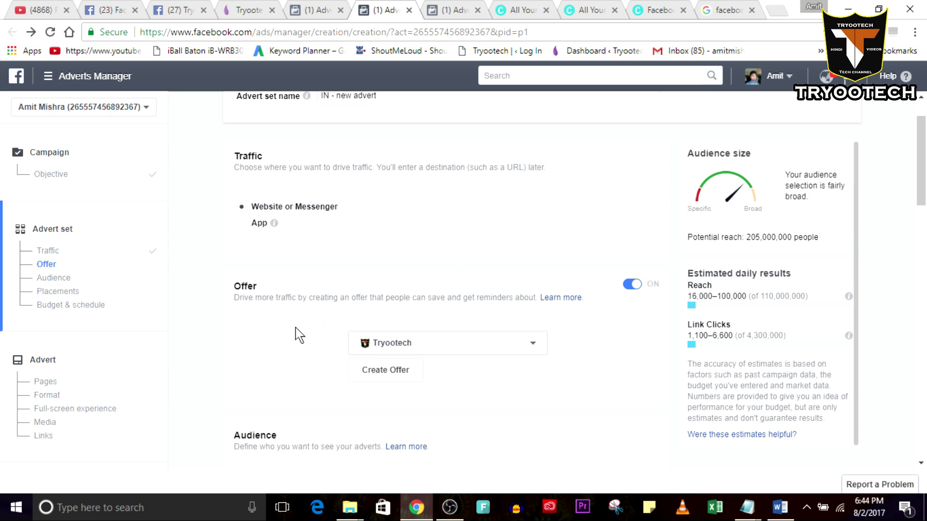
Step: Examine the saved audiences in the Audience section, reading the targeting details of "tech earning" and "Valuable customers", and close the list
scroll(295, 328, down, 2)
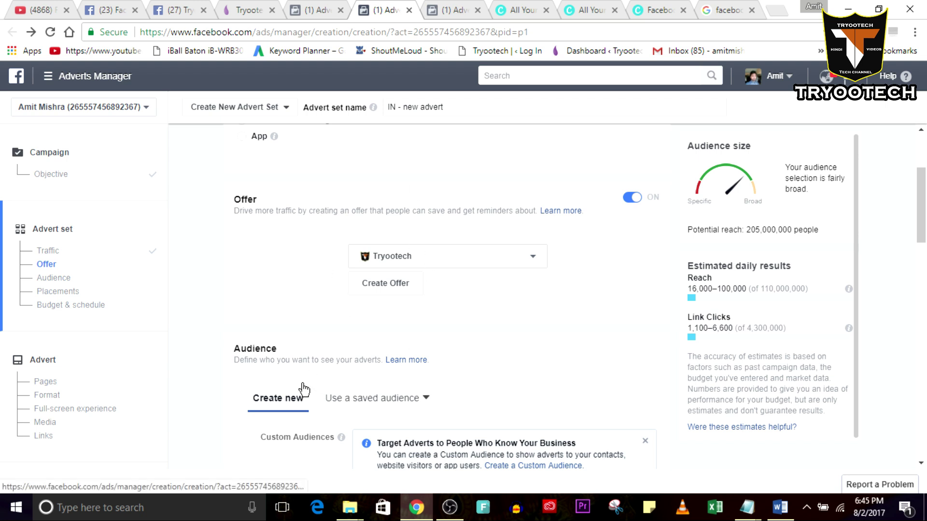
scroll(304, 389, down, 1)
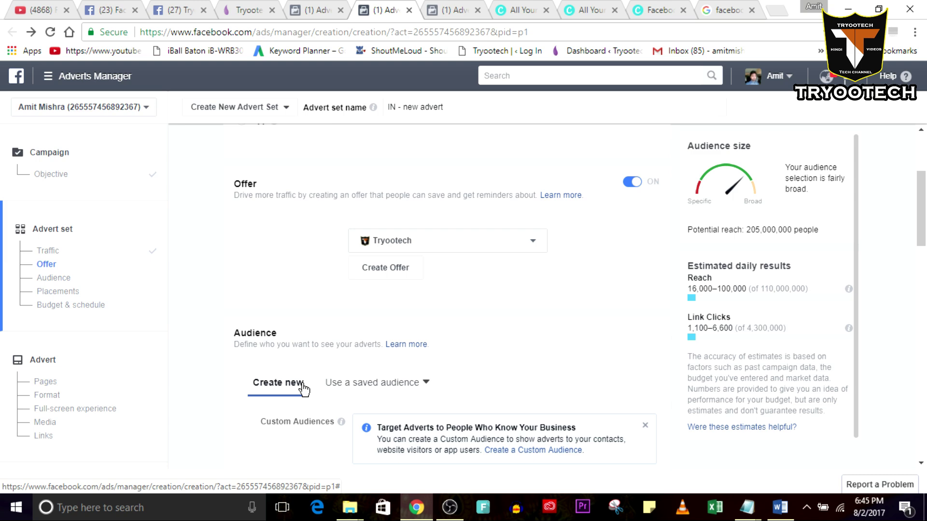
scroll(304, 389, down, 3)
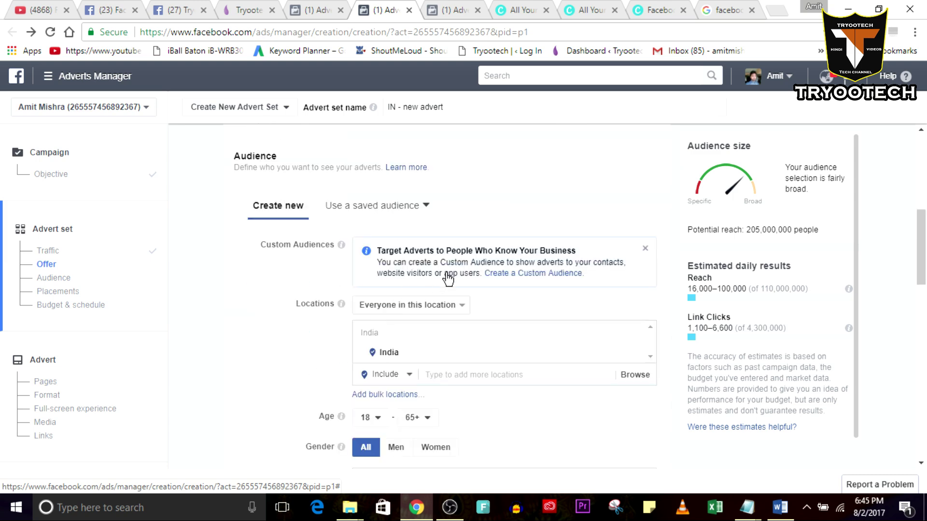
click(396, 212)
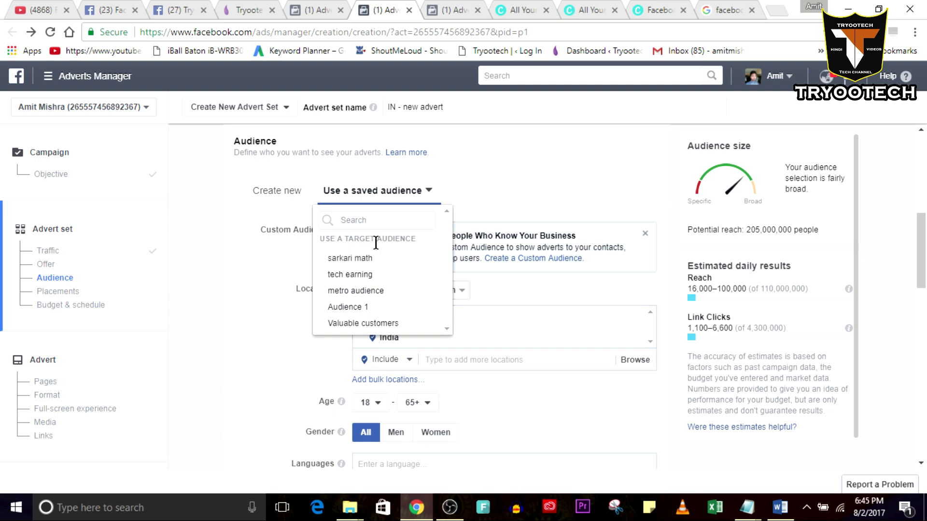
mouse_move(380, 264)
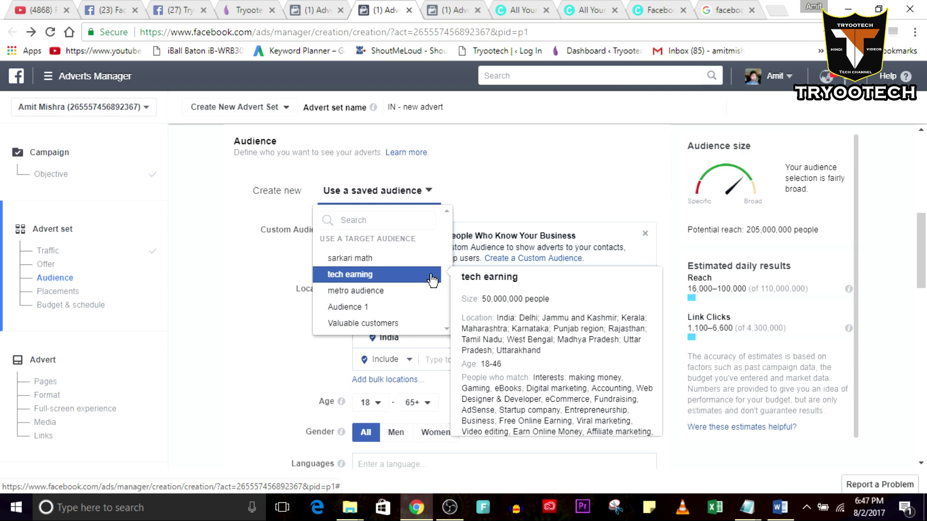
scroll(498, 316, down, 1)
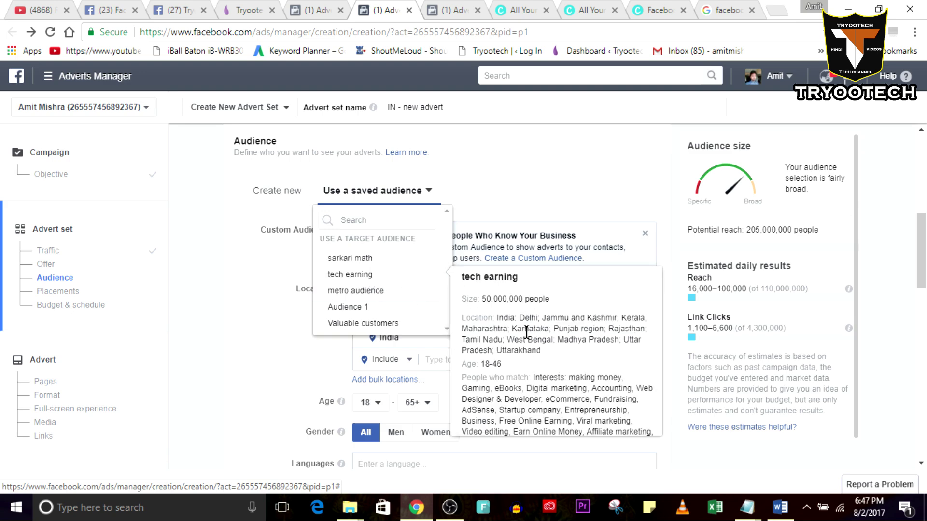
scroll(526, 332, down, 1)
scroll(531, 339, up, 1)
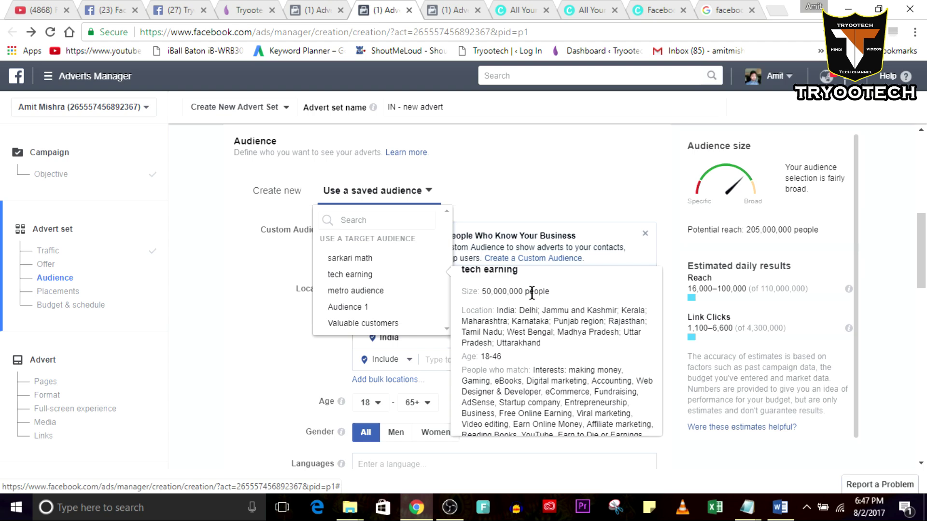
scroll(559, 304, up, 1)
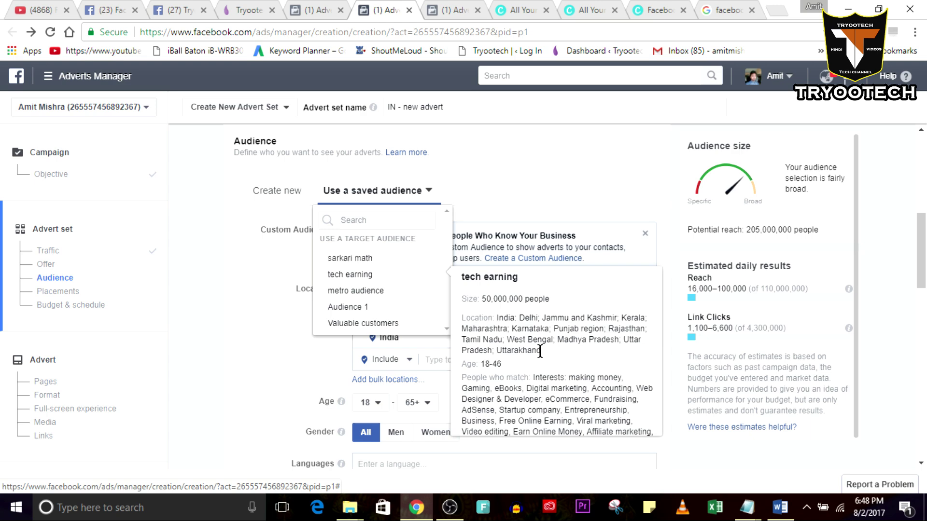
scroll(540, 351, down, 1)
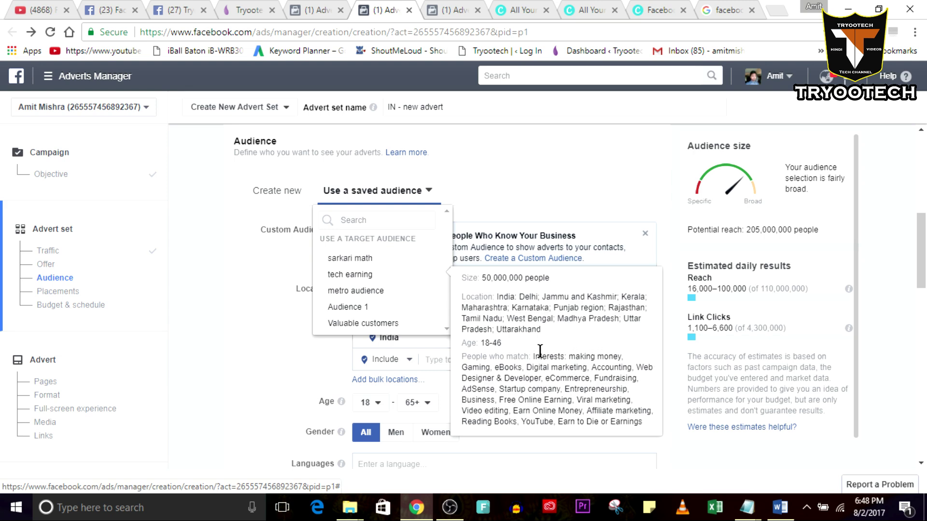
scroll(540, 351, up, 1)
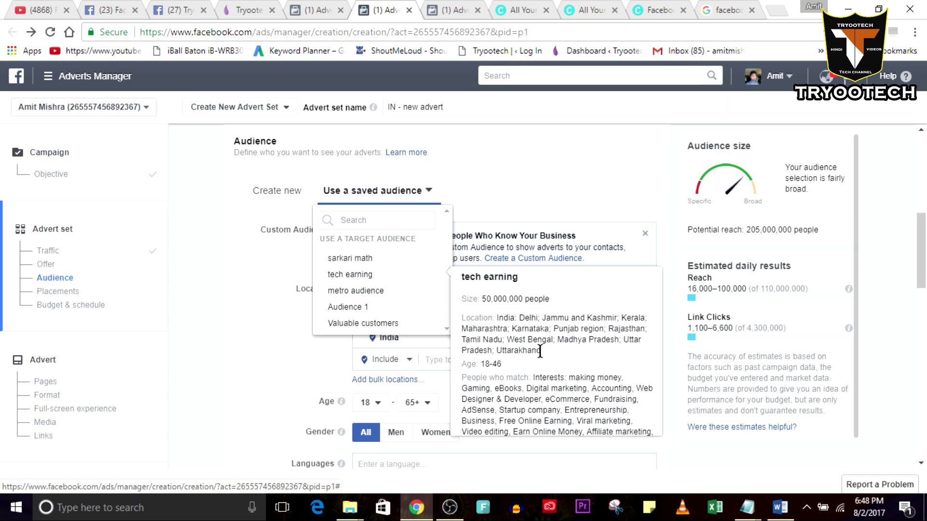
scroll(540, 350, down, 1)
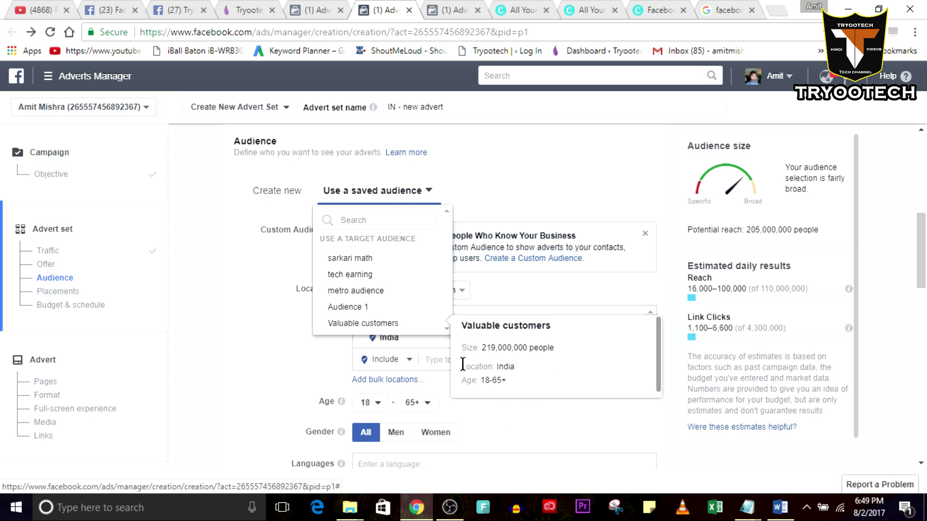
click(266, 326)
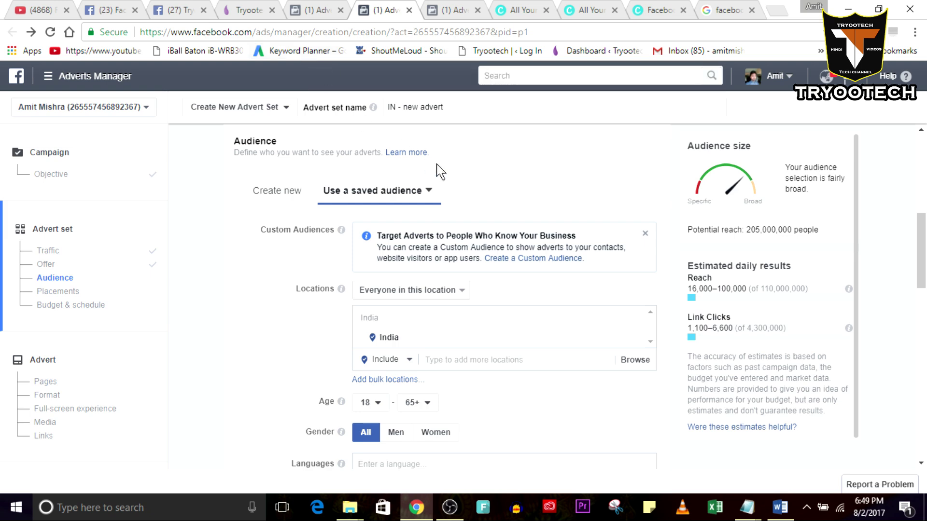
Step: Switch the Audience section back to creating a new audience and bring up its location, age, gender and language settings
scroll(439, 171, down, 2)
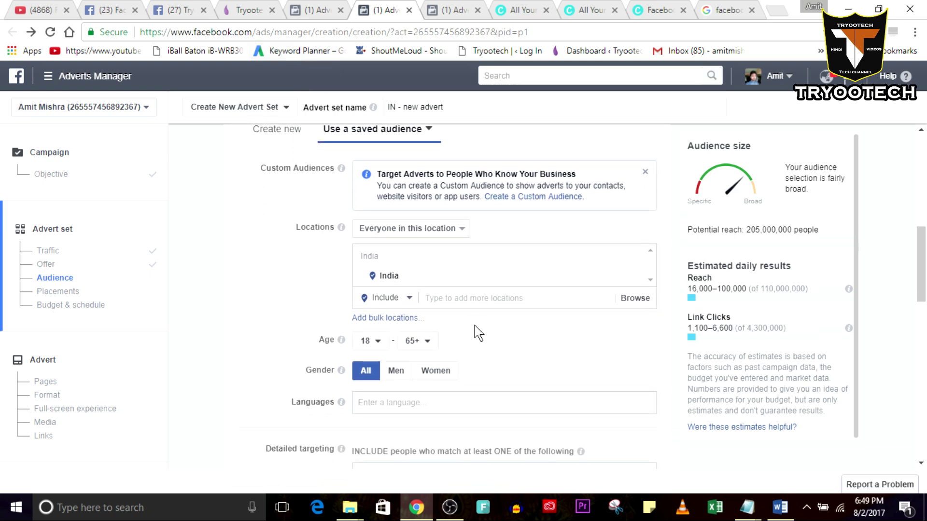
scroll(474, 325, down, 3)
scroll(474, 325, up, 2)
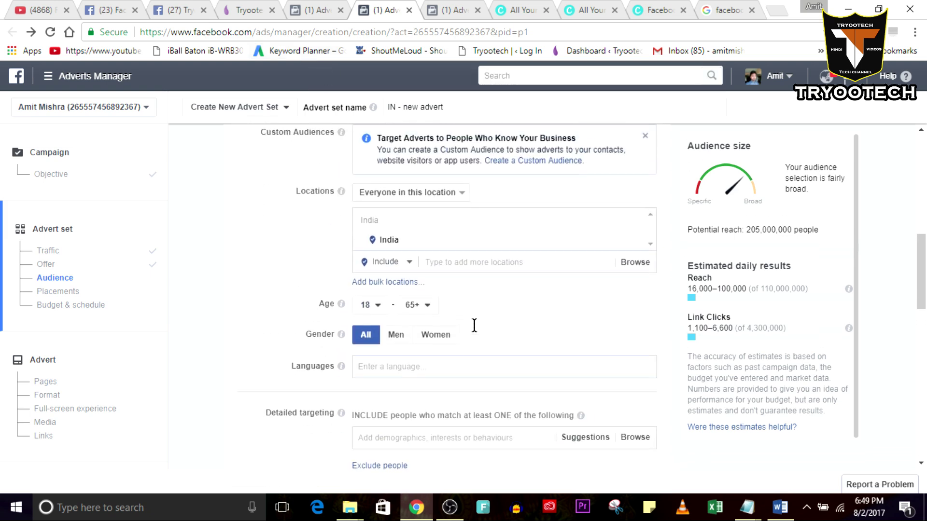
scroll(474, 326, up, 2)
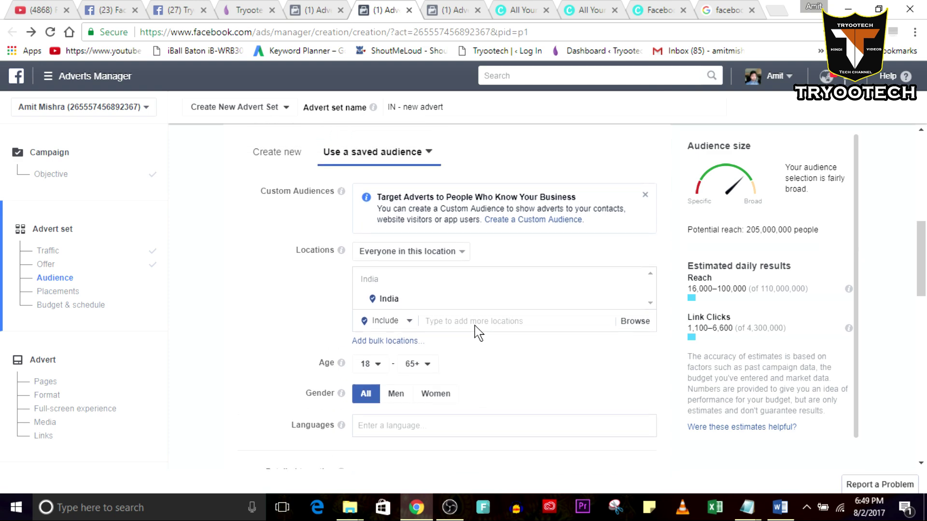
scroll(368, 227, up, 5)
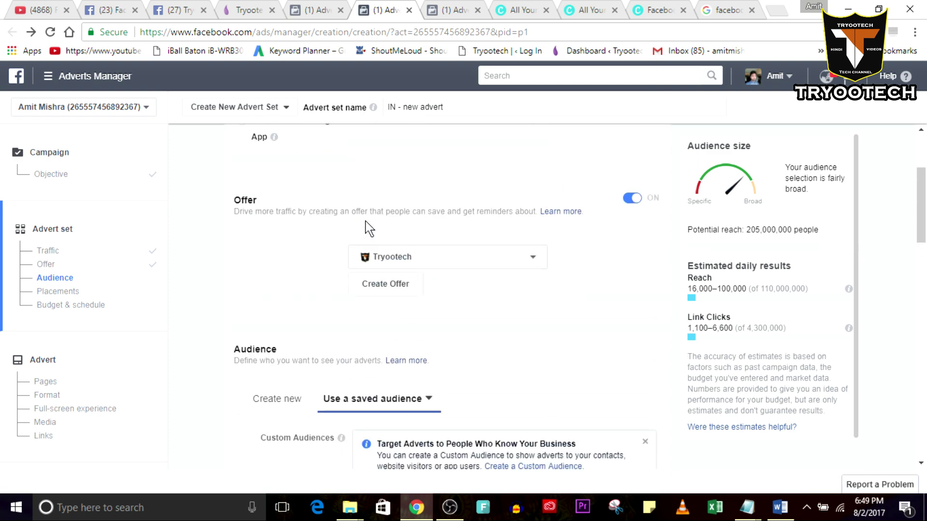
scroll(368, 227, down, 5)
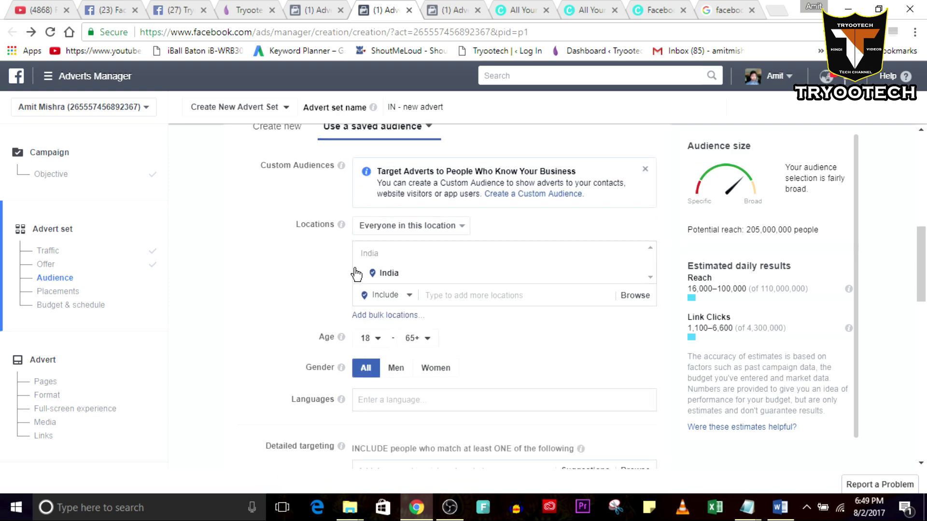
scroll(268, 249, up, 3)
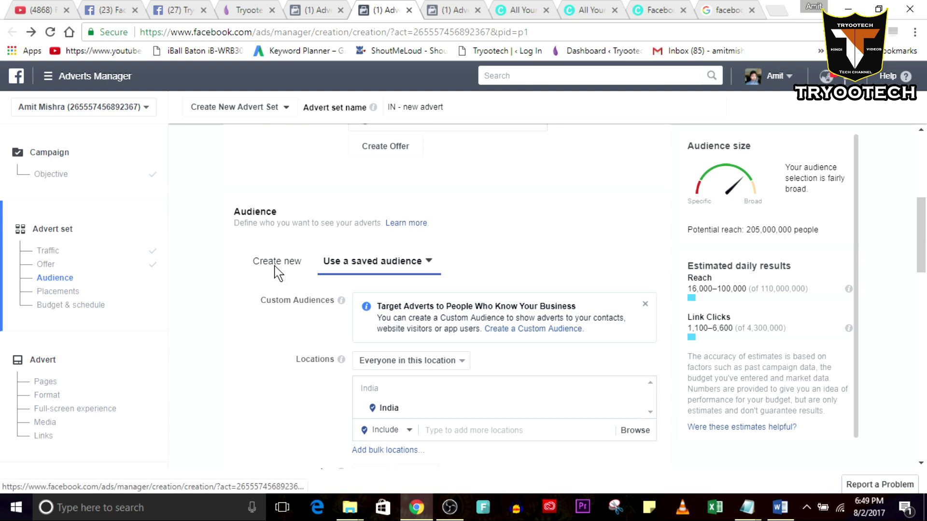
click(275, 265)
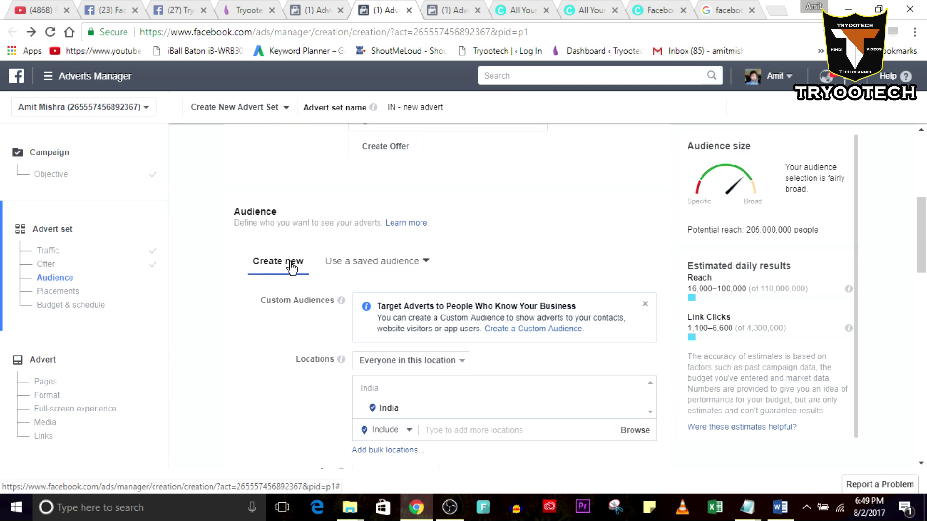
scroll(278, 375, down, 2)
scroll(281, 376, down, 2)
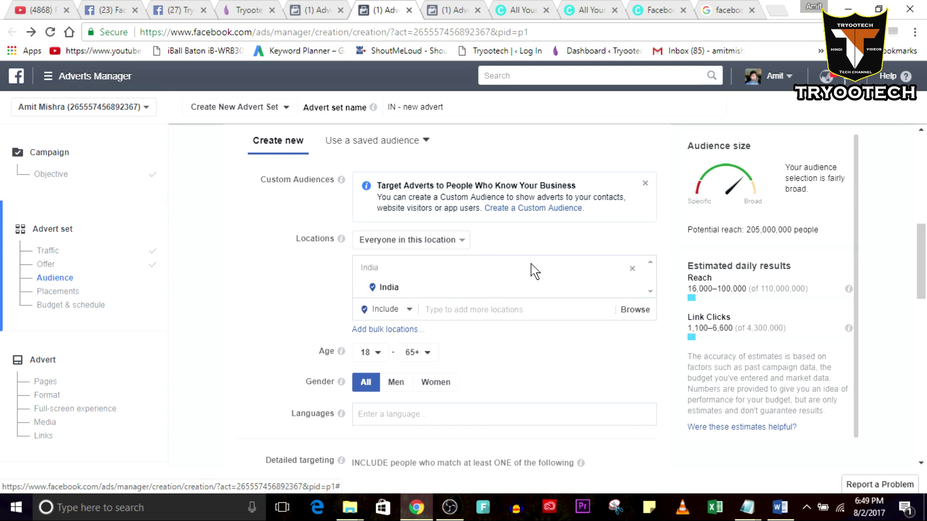
Step: Review the Locations field's entry hint and map, and bring up the Detailed targeting settings
scroll(533, 270, down, 1)
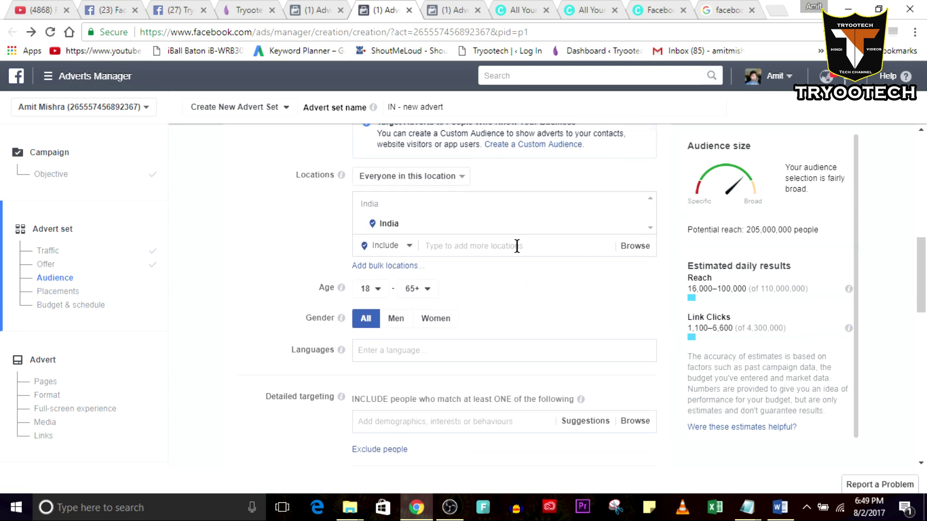
click(516, 247)
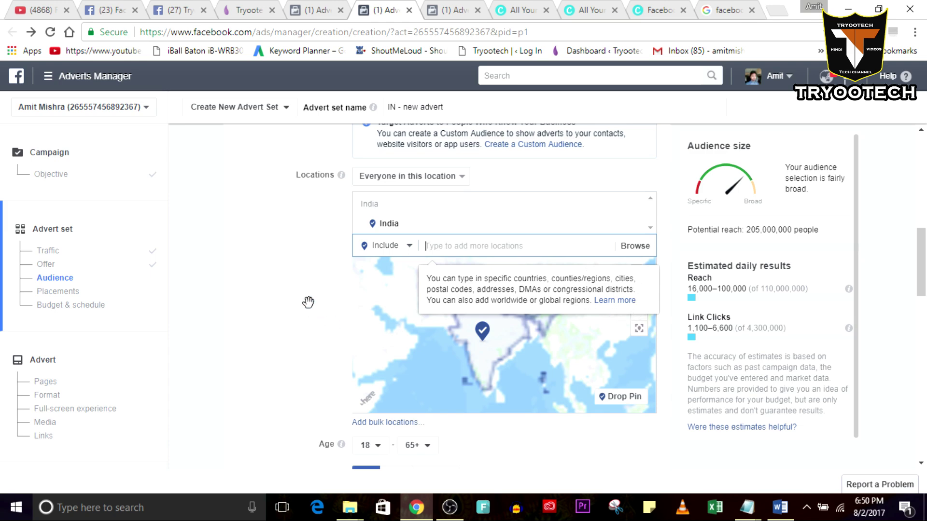
click(316, 340)
scroll(309, 338, down, 5)
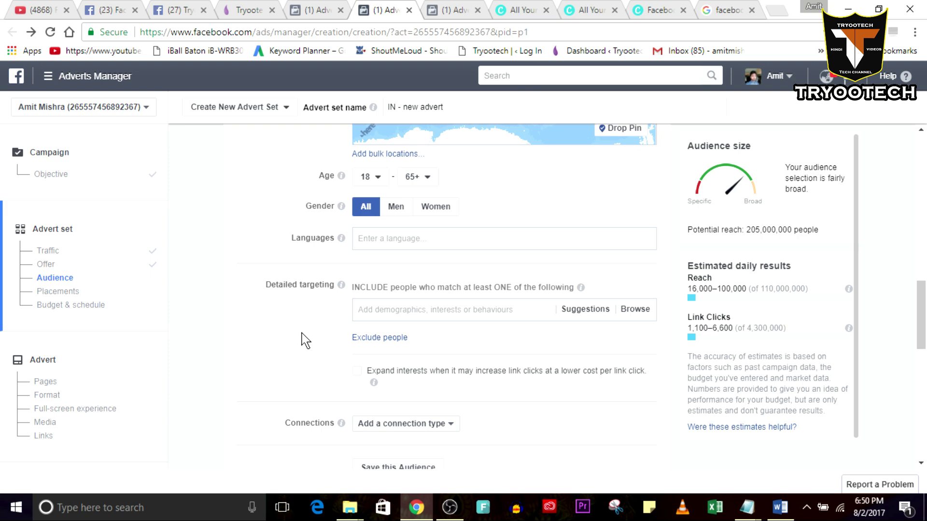
drag(265, 288, 336, 287)
mouse_move(336, 289)
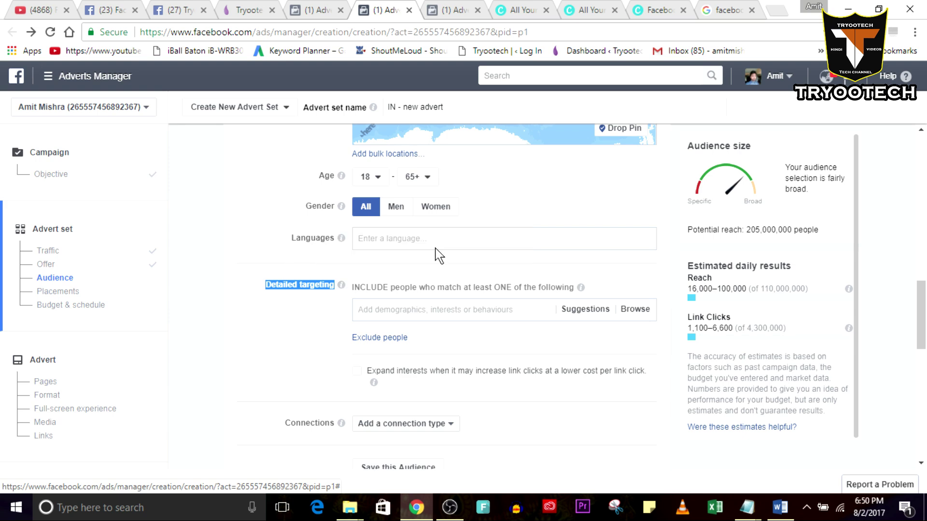
click(319, 315)
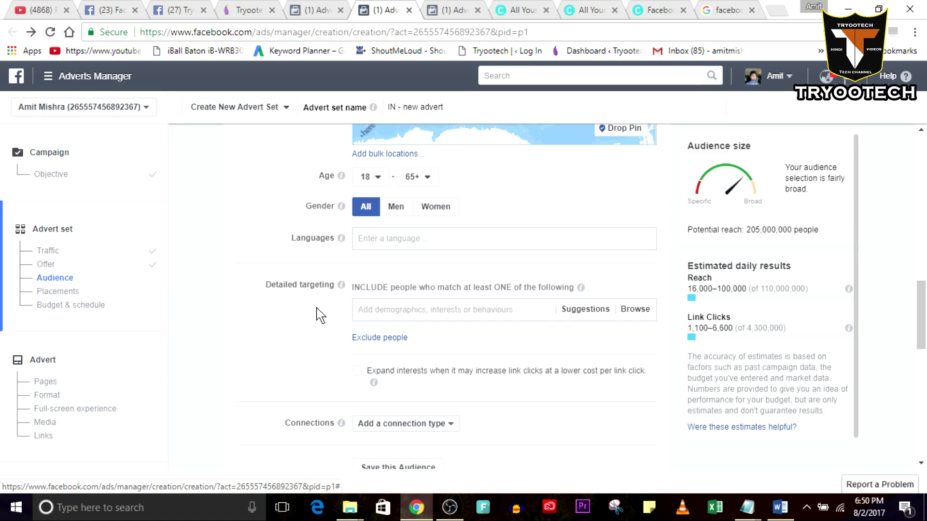
Step: Dismiss the introduction to demographics, interests and behaviours and review the suggested interests for Detailed targeting
scroll(518, 290, up, 3)
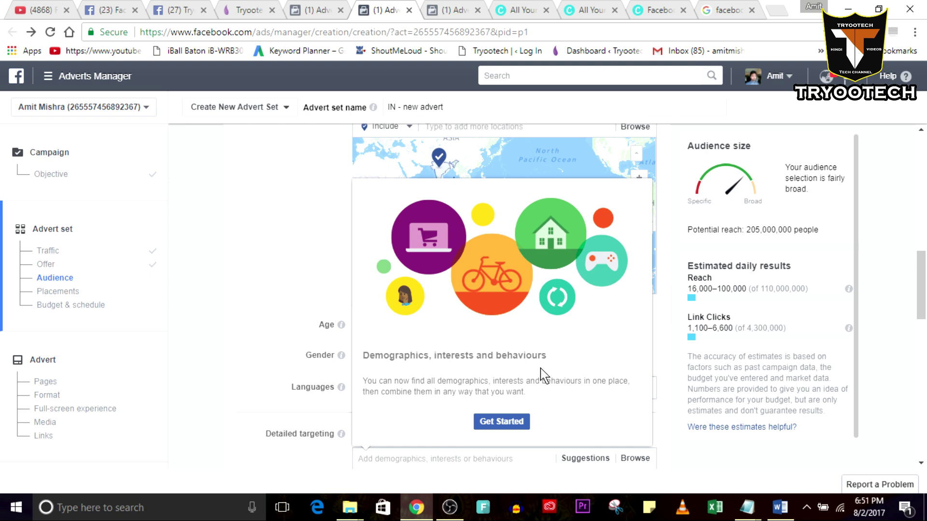
click(500, 422)
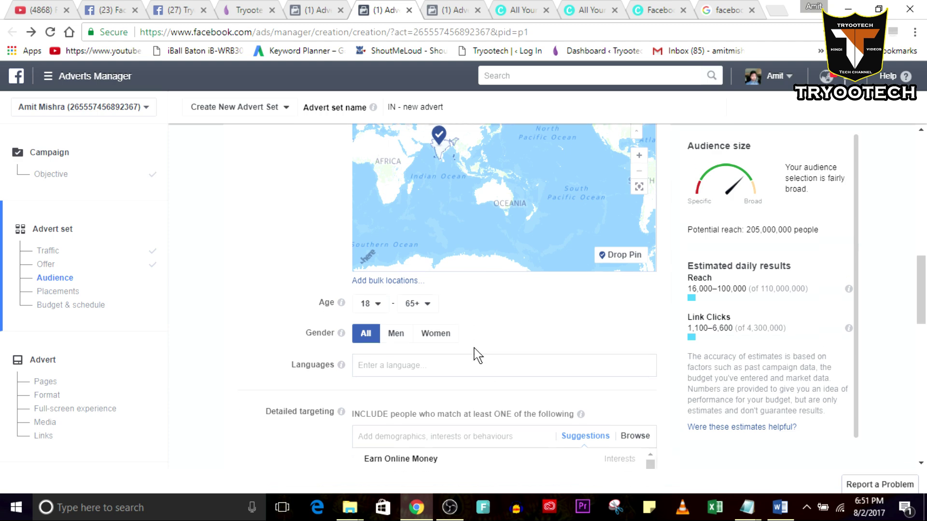
scroll(475, 354, up, 1)
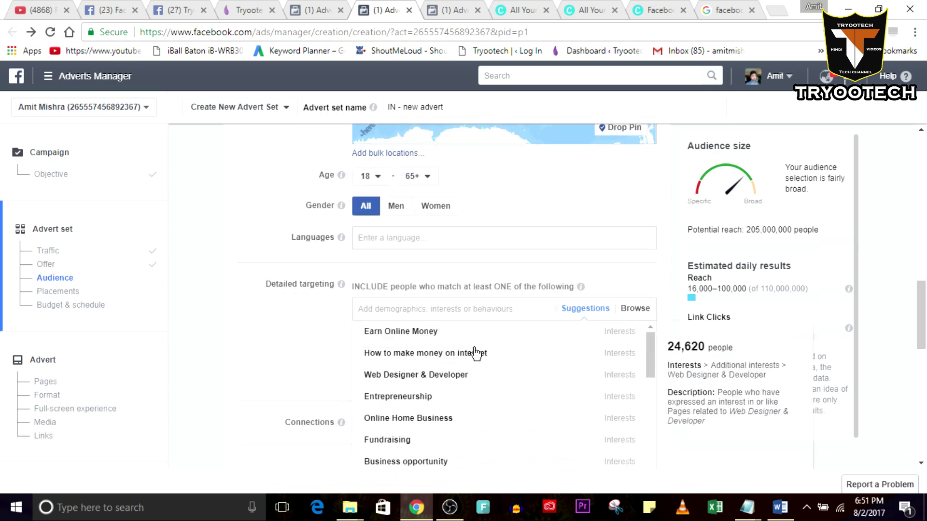
scroll(325, 346, down, 2)
scroll(325, 346, down, 1)
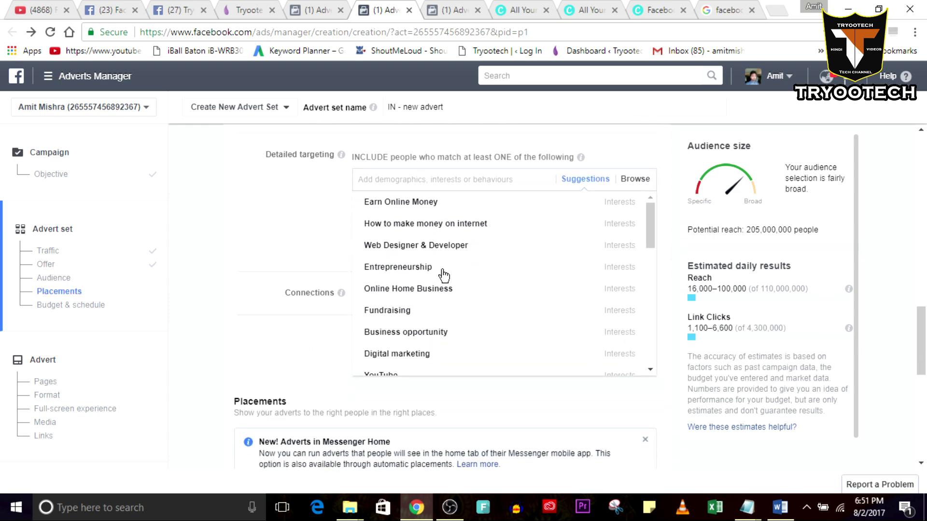
mouse_move(512, 237)
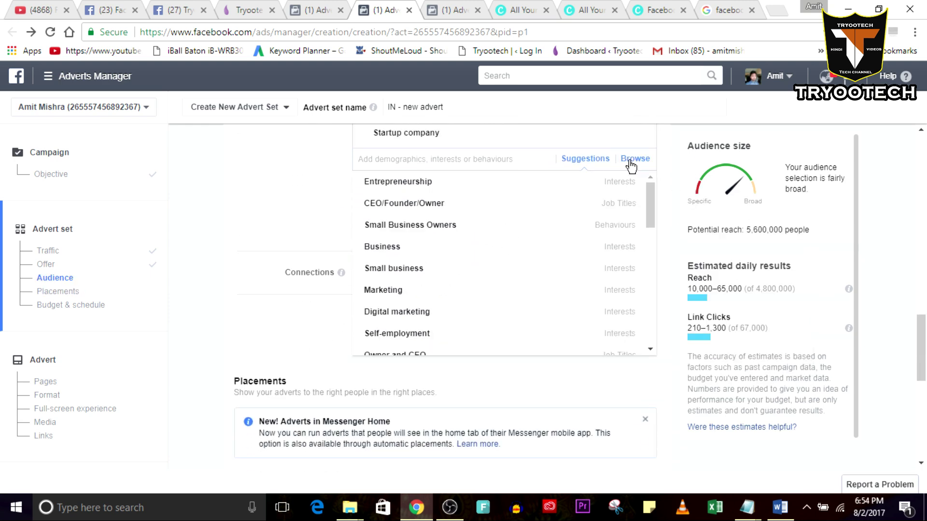
Step: Browse the Demographics category in Detailed targeting, examining its Education level options and Generation groups
click(630, 162)
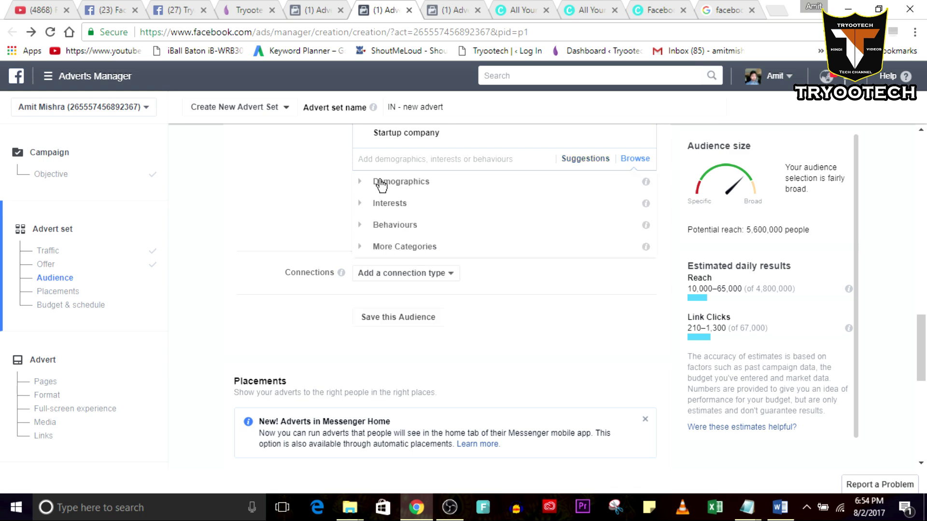
click(363, 183)
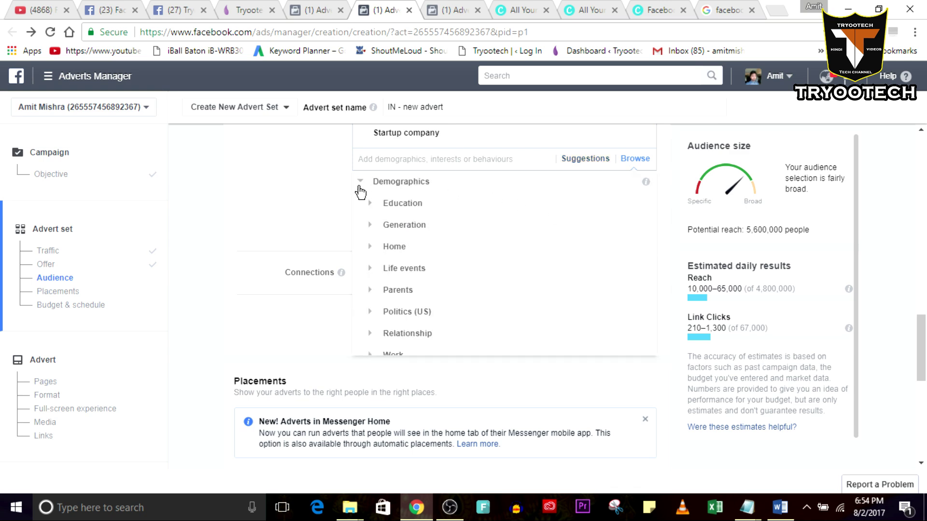
click(361, 183)
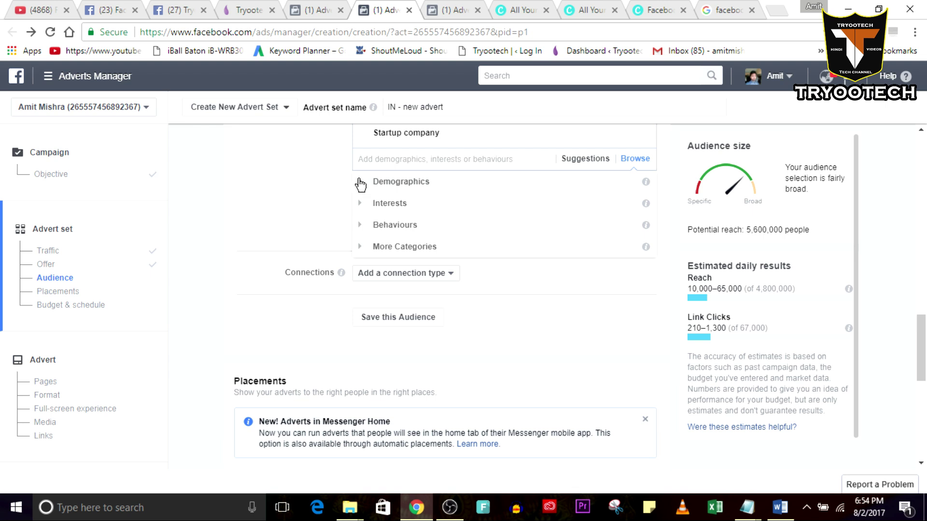
click(360, 185)
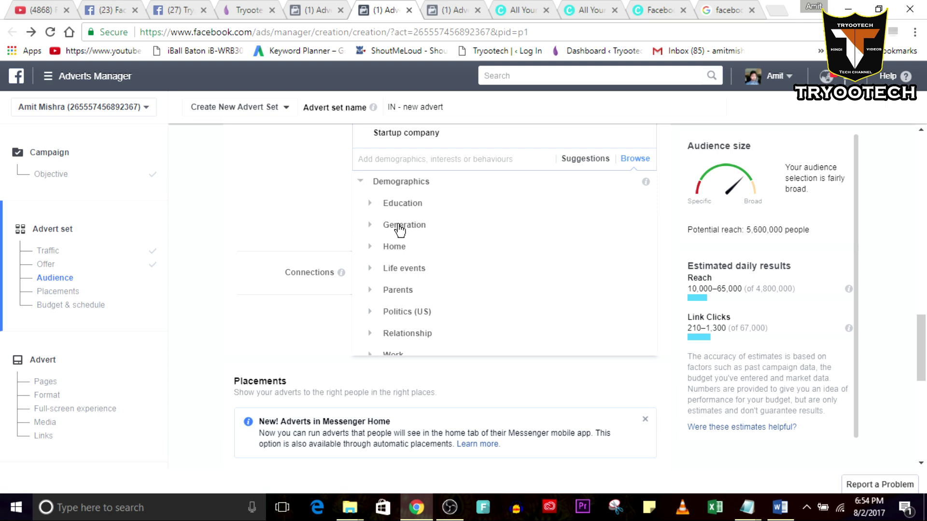
click(371, 204)
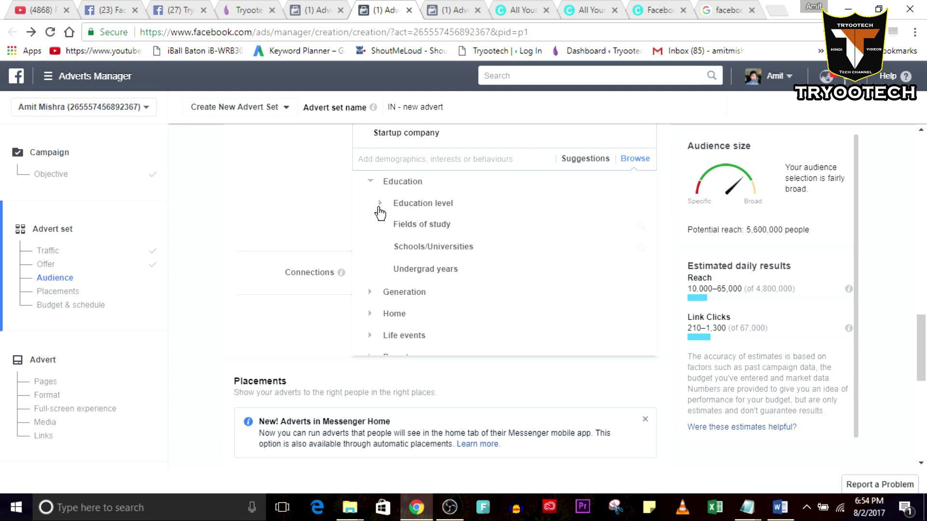
click(379, 205)
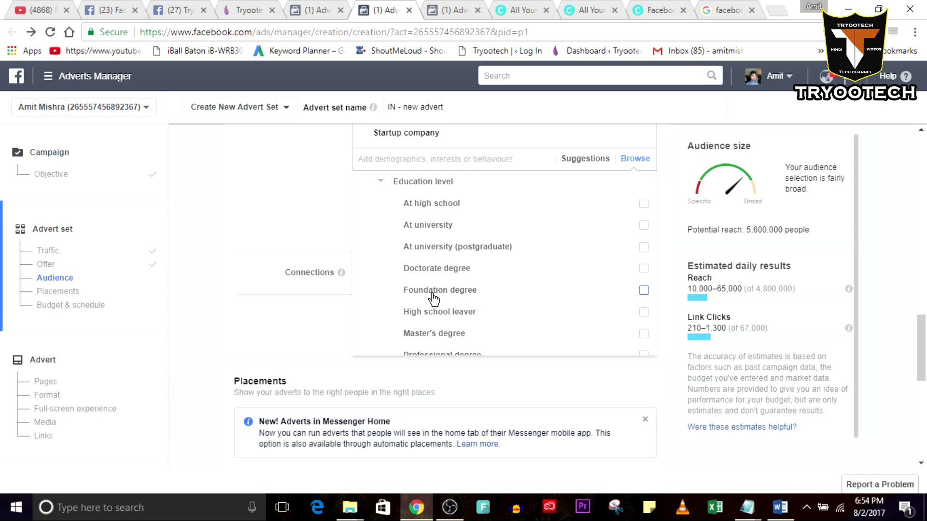
scroll(513, 332, down, 1)
scroll(521, 323, down, 3)
scroll(511, 318, down, 1)
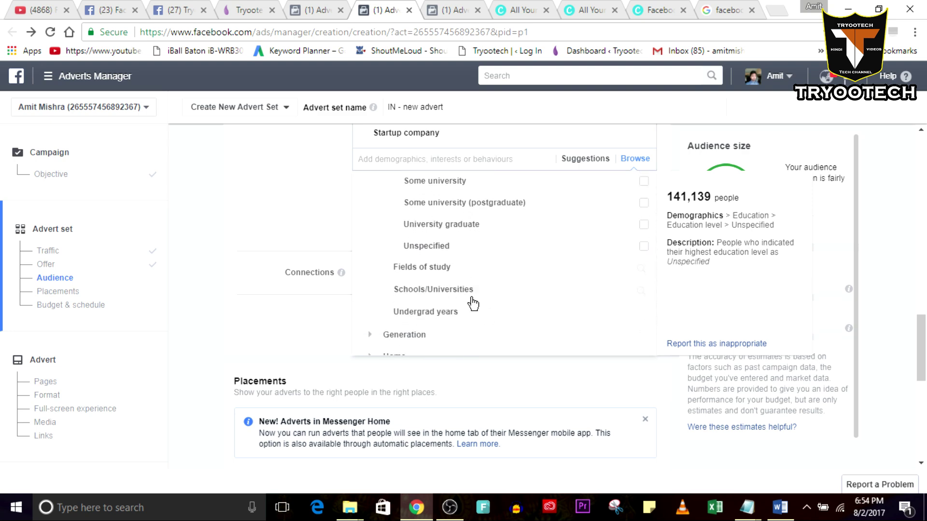
scroll(431, 284, down, 1)
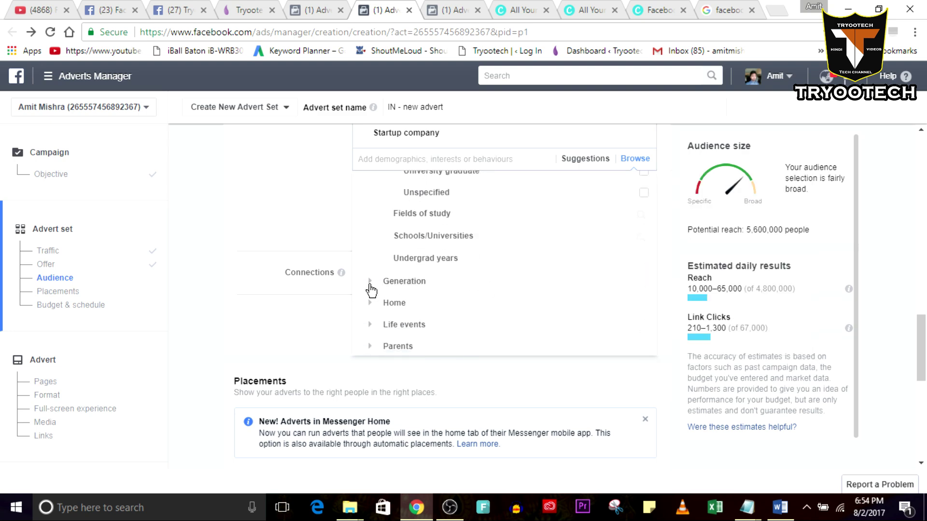
click(371, 290)
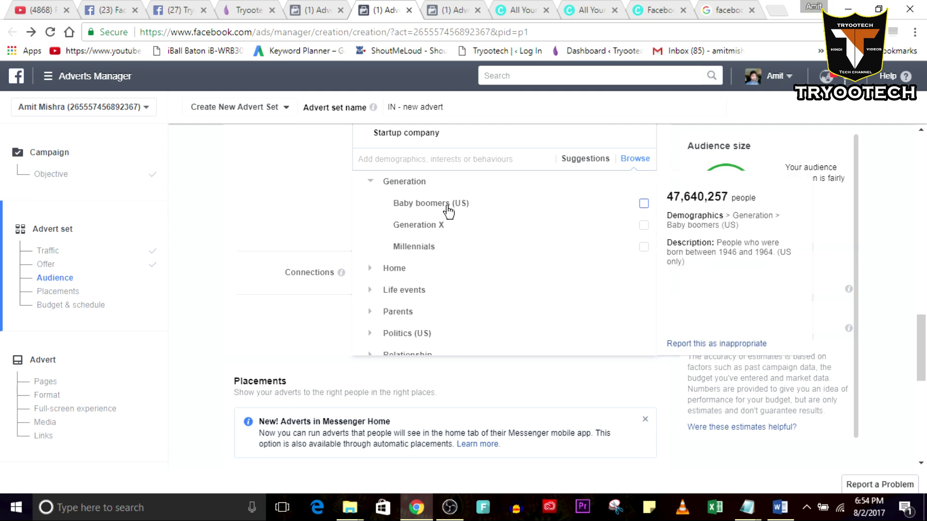
scroll(474, 291, down, 2)
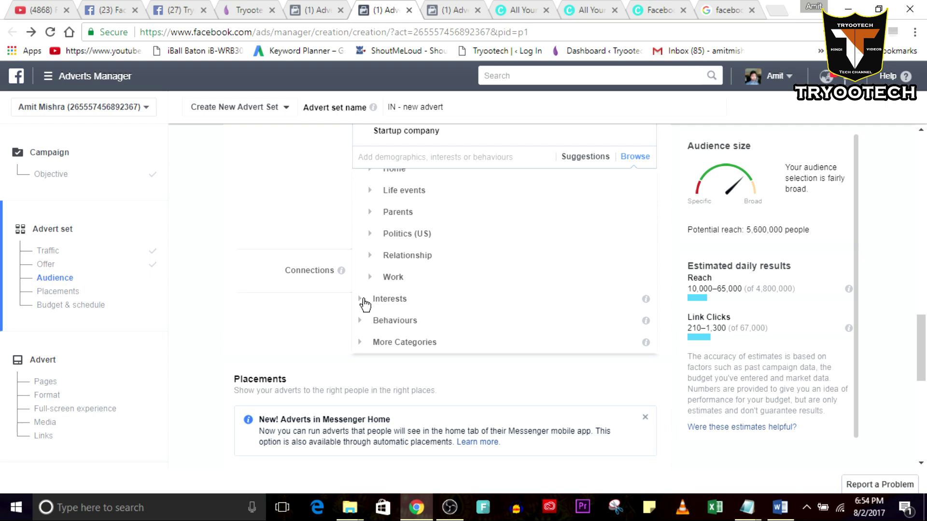
Step: Examine the Business and industry options in the Interests category, including the Banking subcategories
click(363, 299)
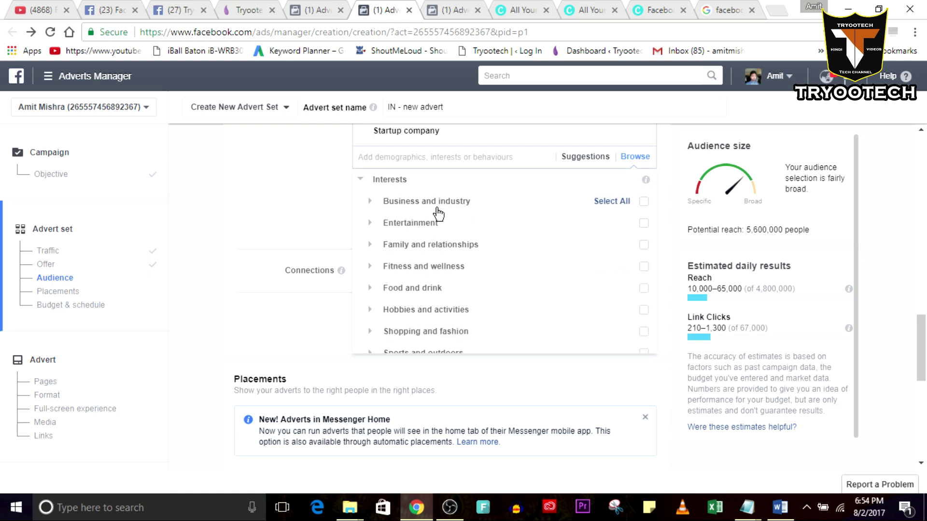
click(374, 206)
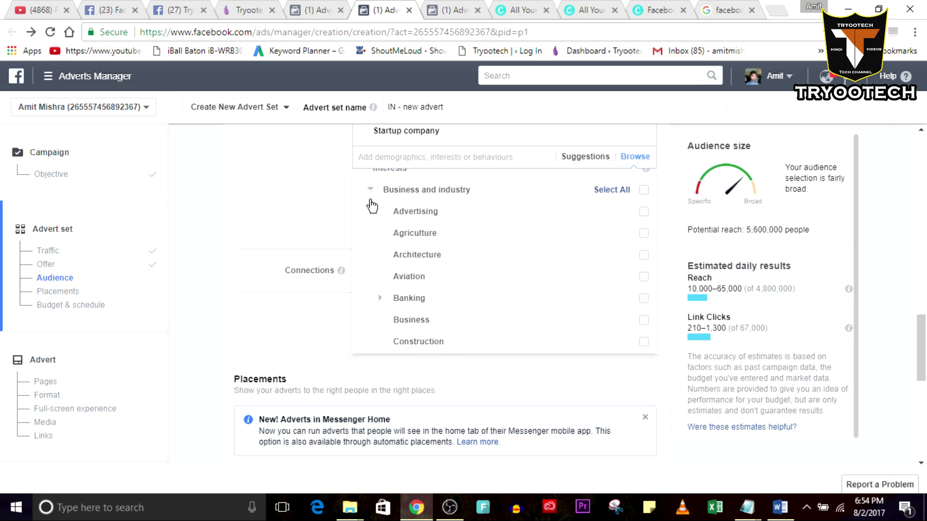
mouse_move(422, 208)
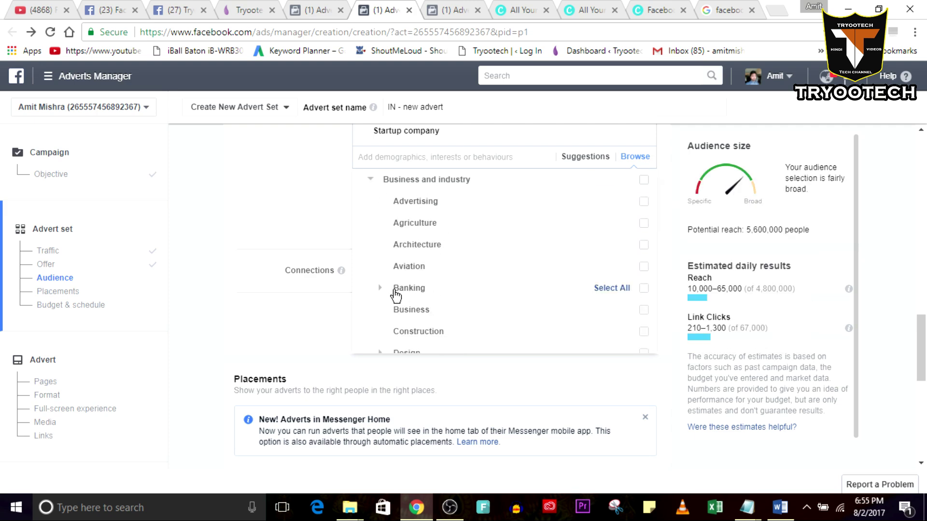
click(379, 293)
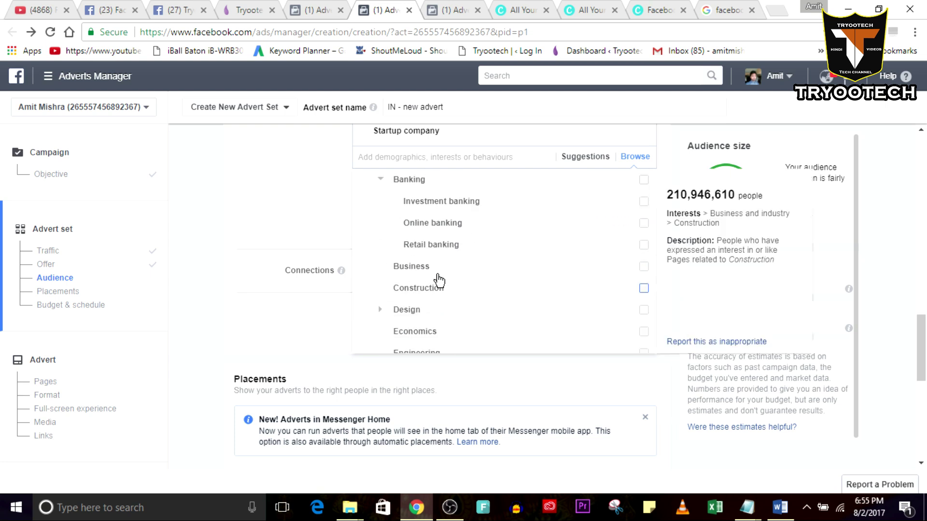
mouse_move(439, 212)
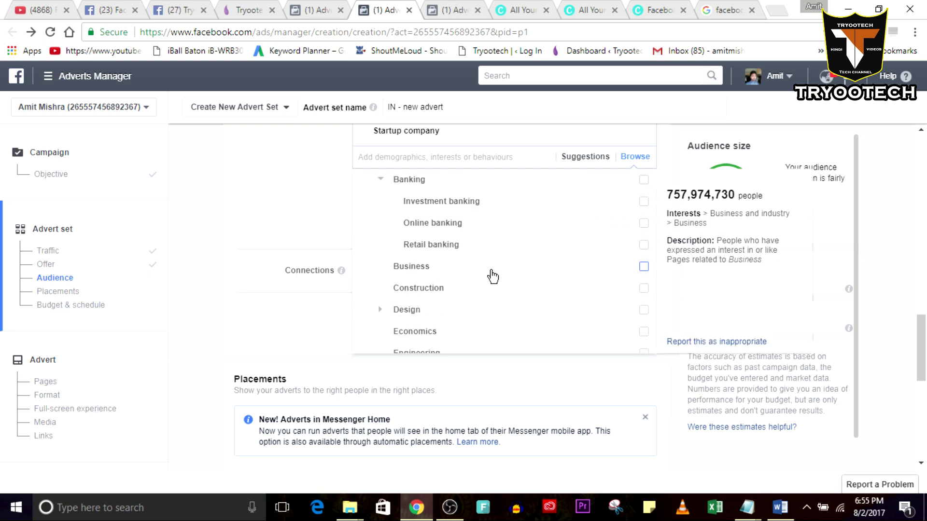
mouse_move(490, 287)
scroll(489, 287, down, 5)
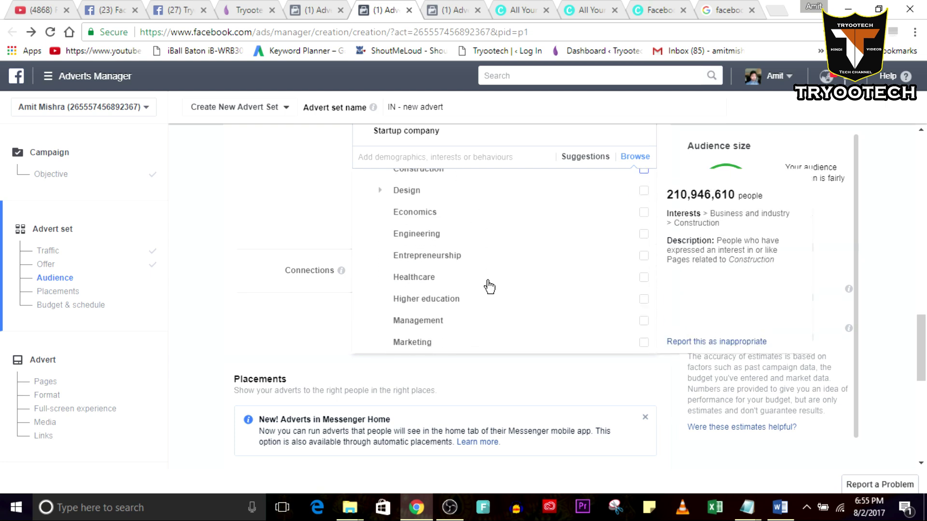
scroll(490, 286, down, 5)
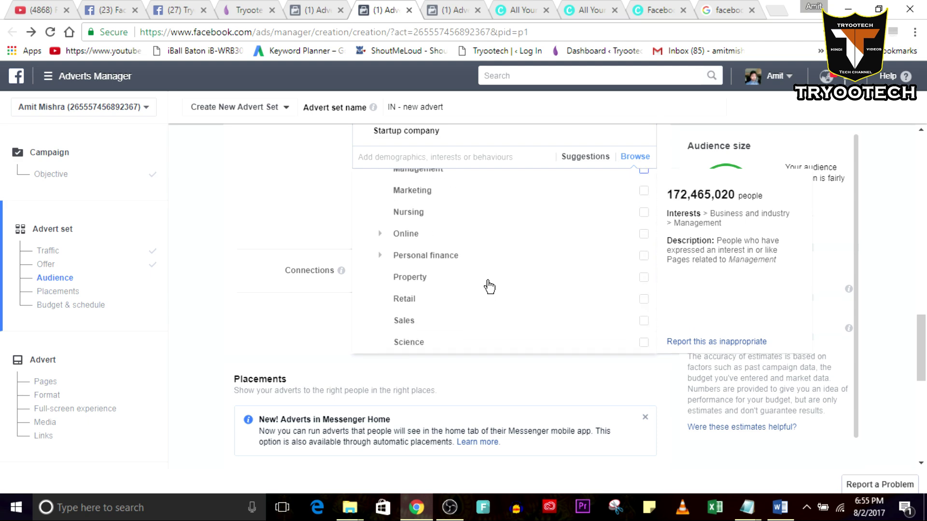
scroll(489, 285, up, 15)
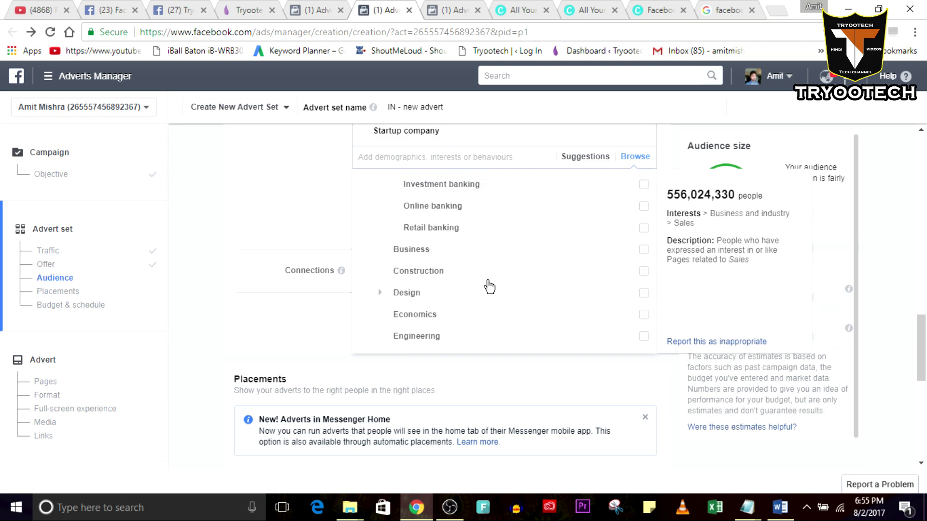
scroll(482, 294, up, 1)
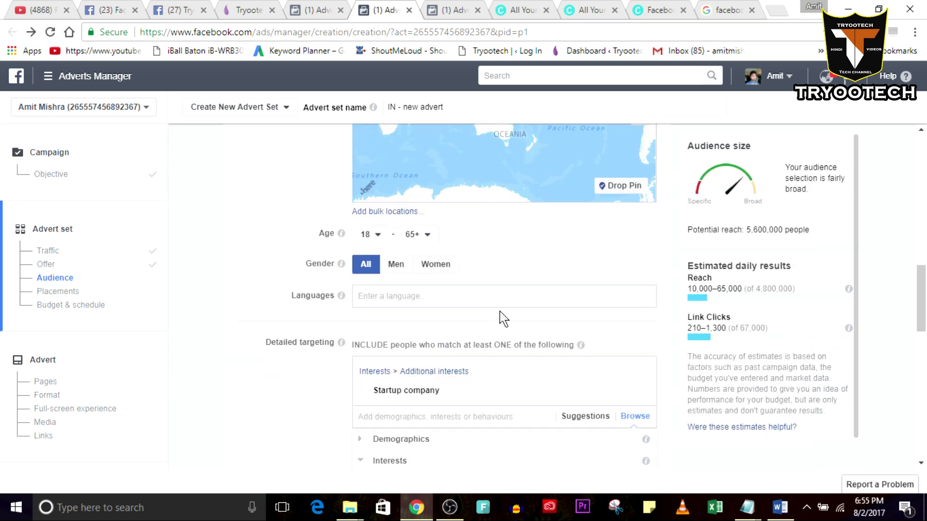
Step: Recheck the subcategories of Demographics, collapse that category and expand Interests to view its main topics
scroll(502, 319, down, 3)
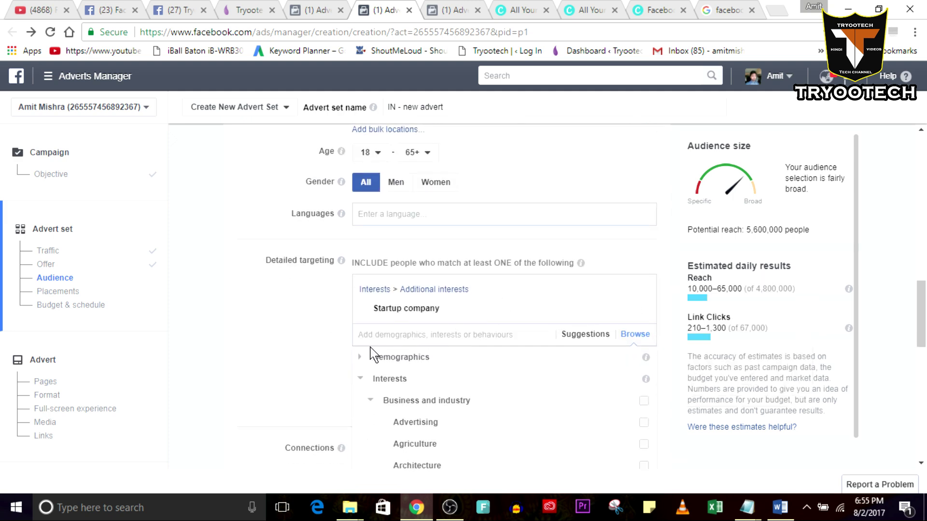
click(365, 358)
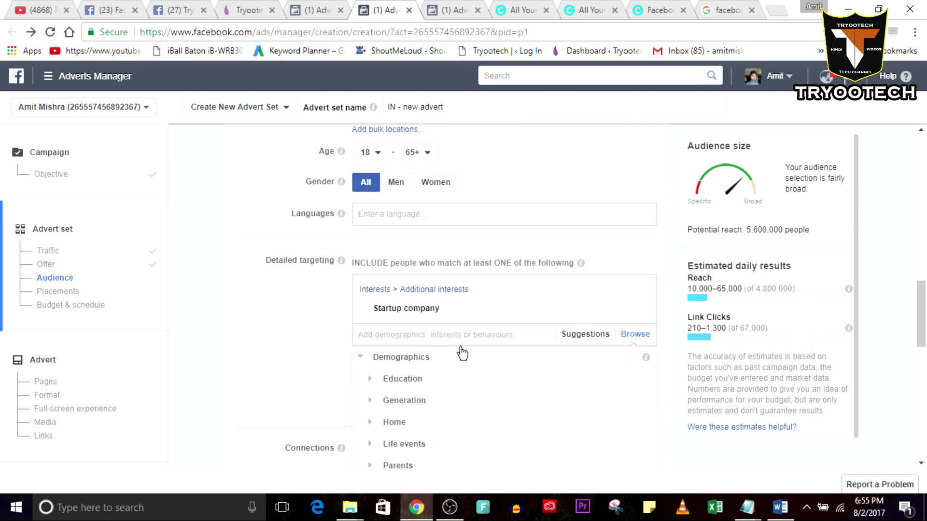
scroll(462, 352, down, 2)
scroll(462, 352, up, 3)
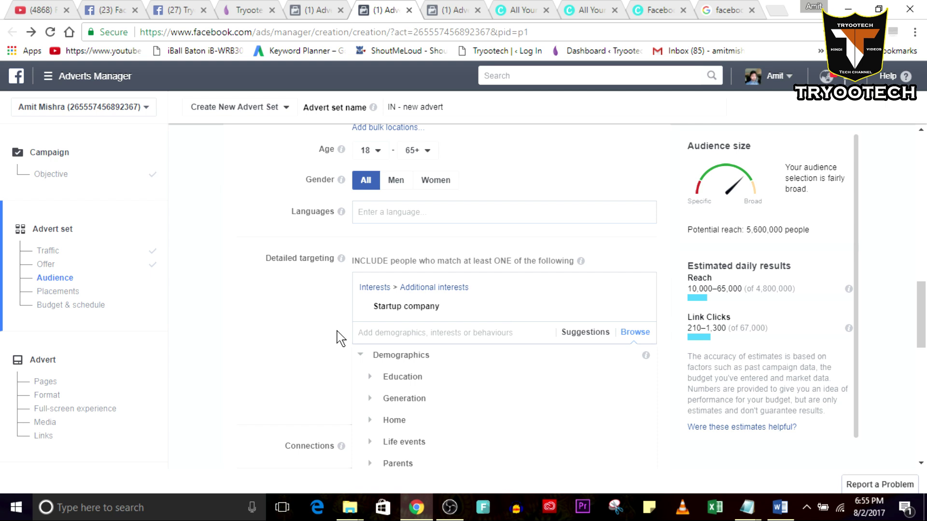
scroll(290, 337, down, 2)
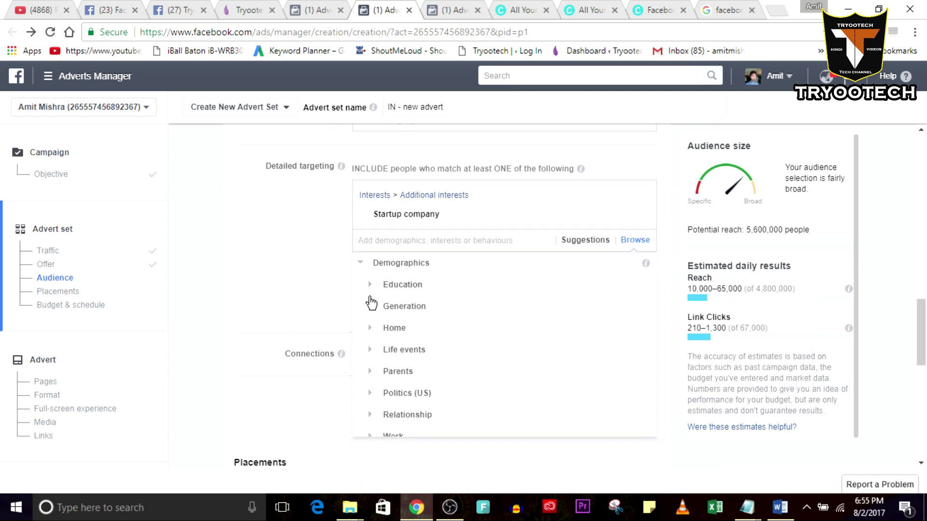
click(361, 264)
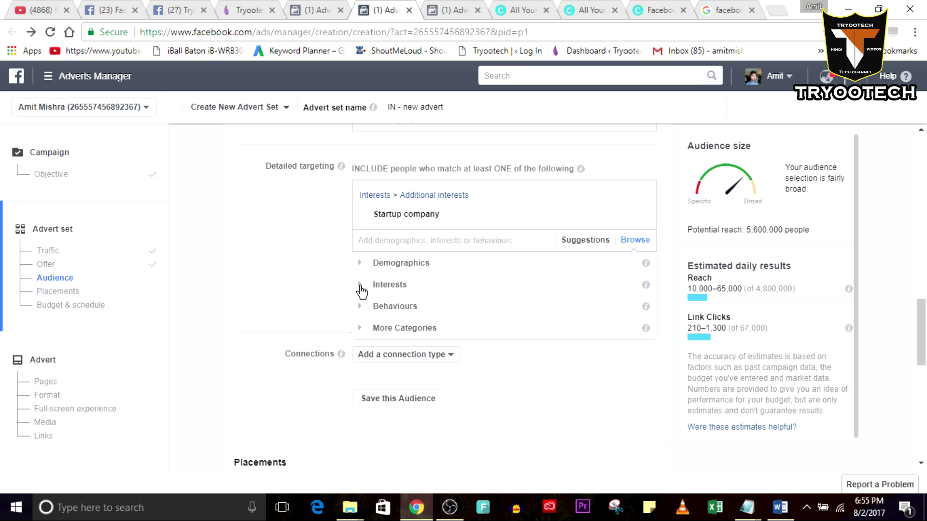
click(360, 287)
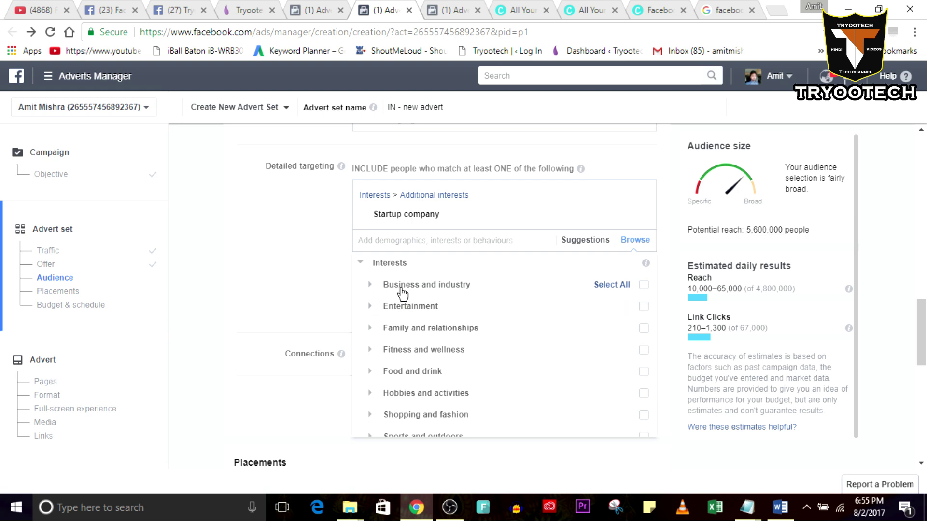
Step: Examine the Family and relationships options in Interests and review the remaining interest topics
click(368, 328)
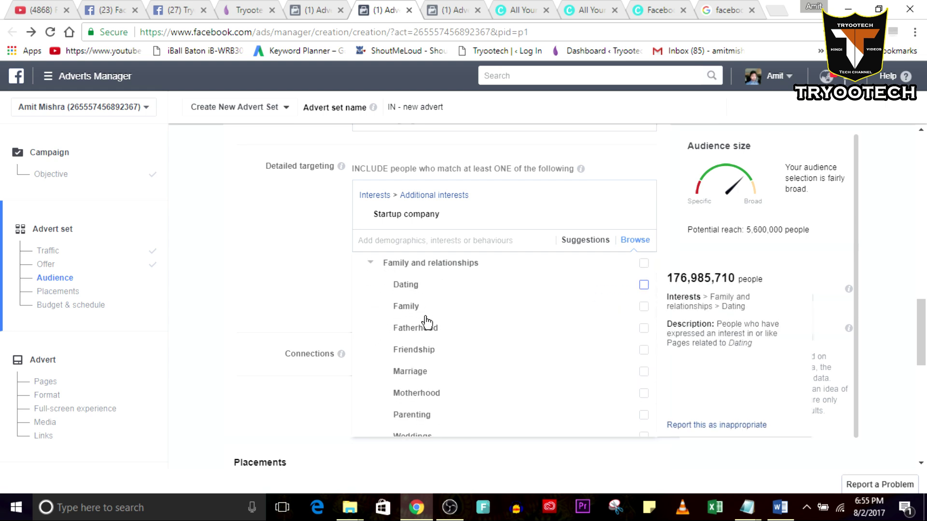
scroll(437, 399, down, 2)
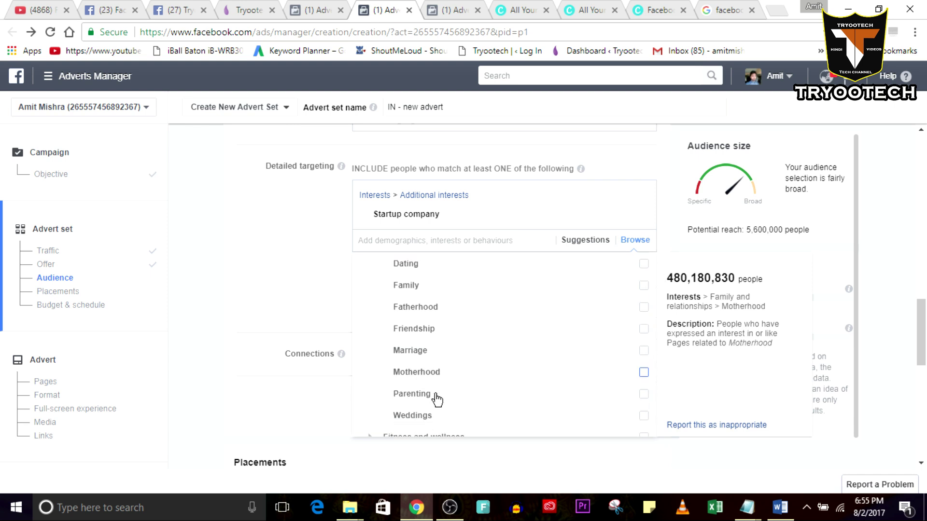
scroll(453, 372, down, 3)
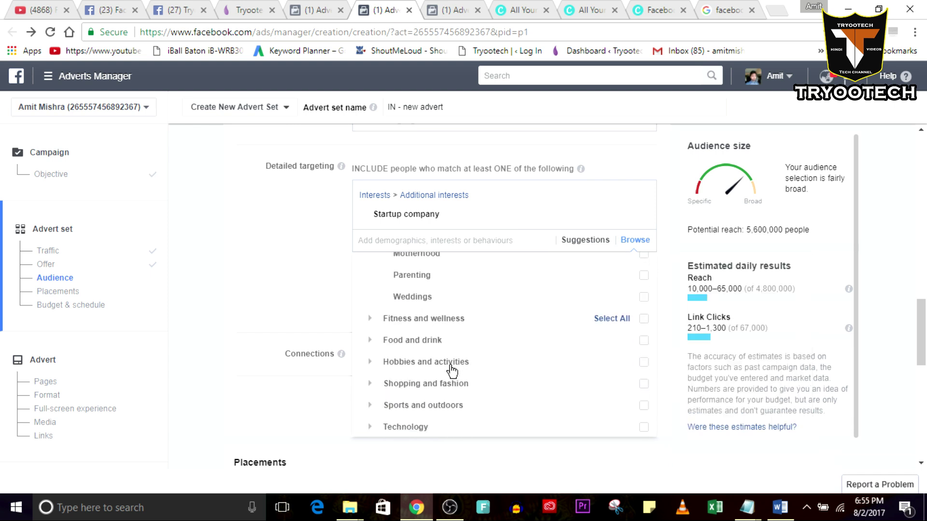
scroll(458, 398, down, 1)
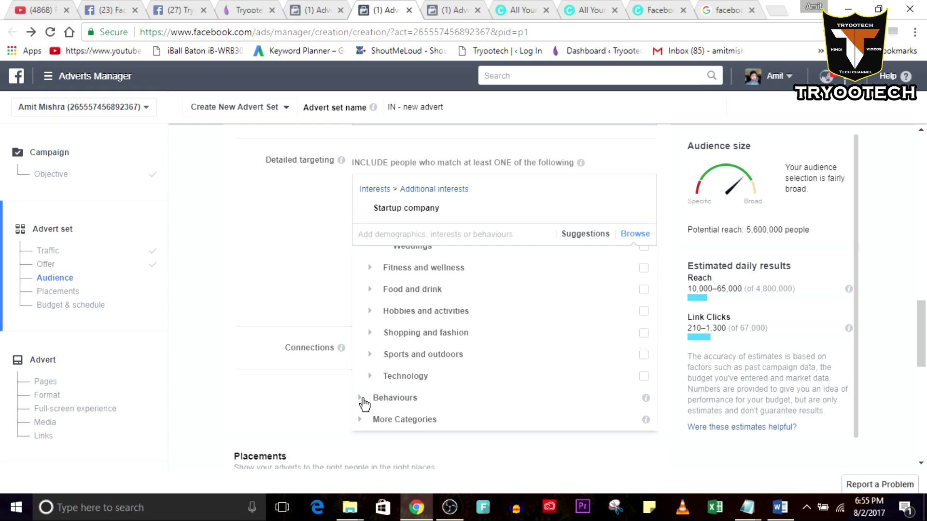
Step: Expand the Behaviours category and examine its Anniversary and Consumer classification options
click(361, 399)
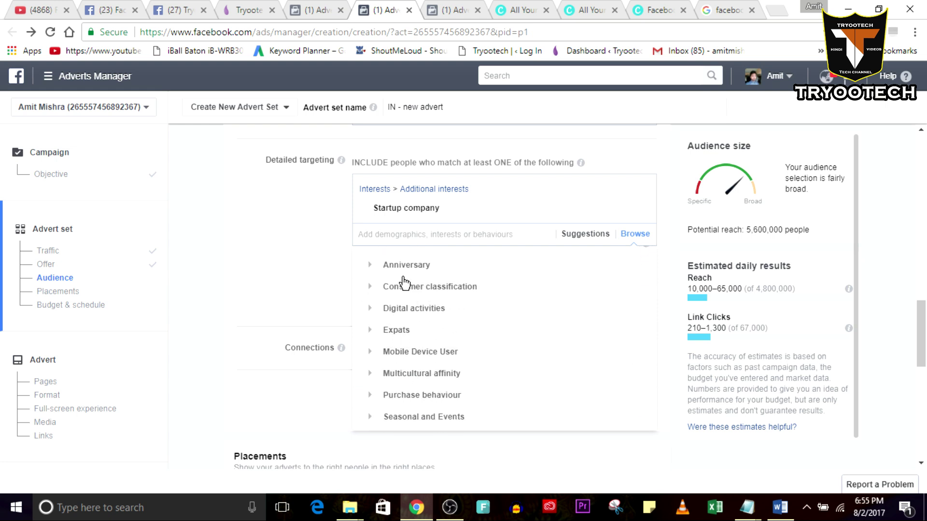
scroll(382, 284, up, 1)
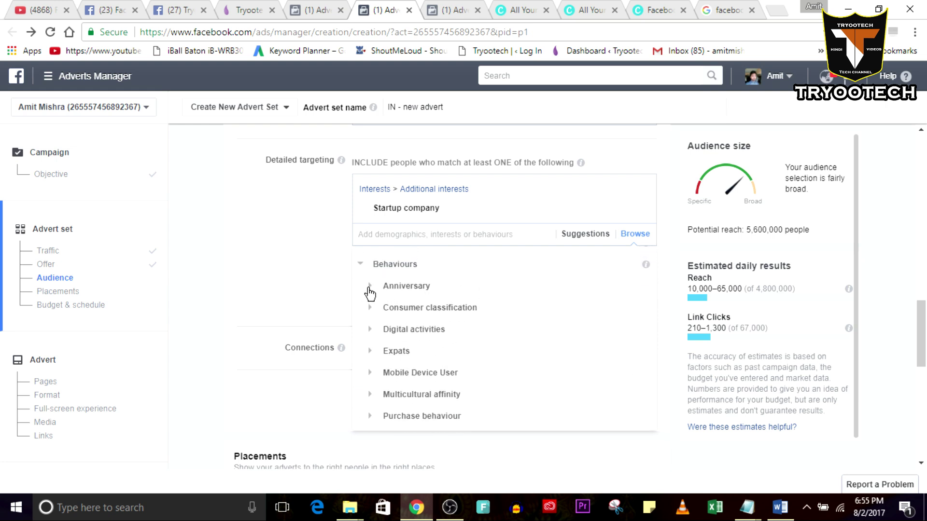
click(370, 287)
mouse_move(369, 287)
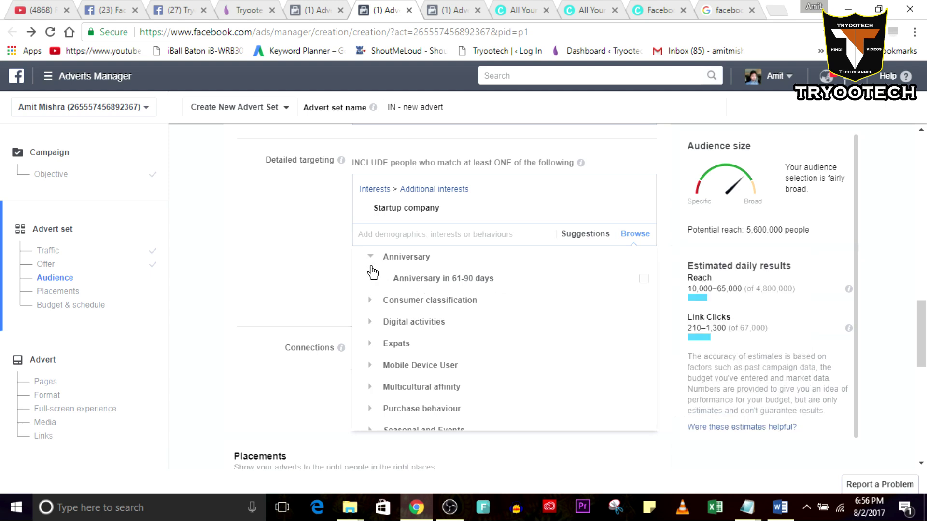
click(370, 301)
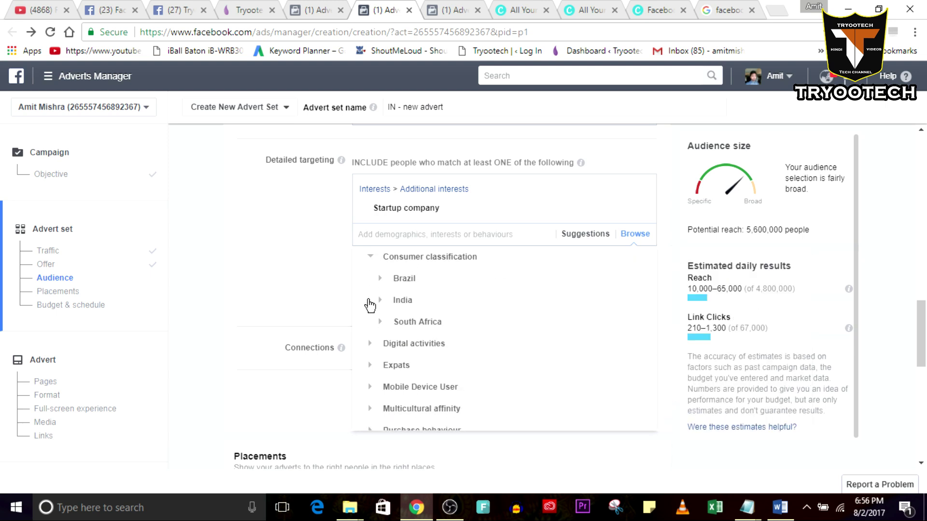
Step: Examine the Digital activities options in Behaviours, such as Console gamers, Event creators, FB Payments and Facebook Page Admins
click(370, 346)
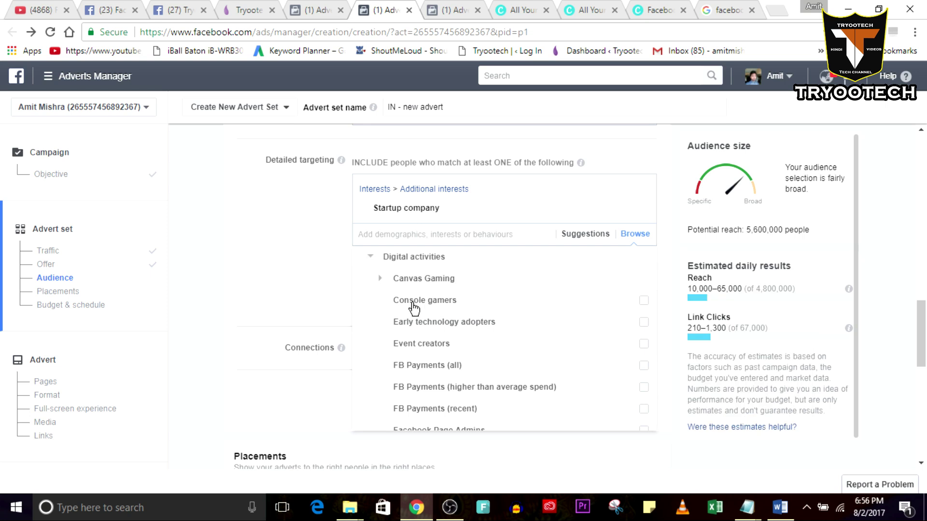
mouse_move(411, 305)
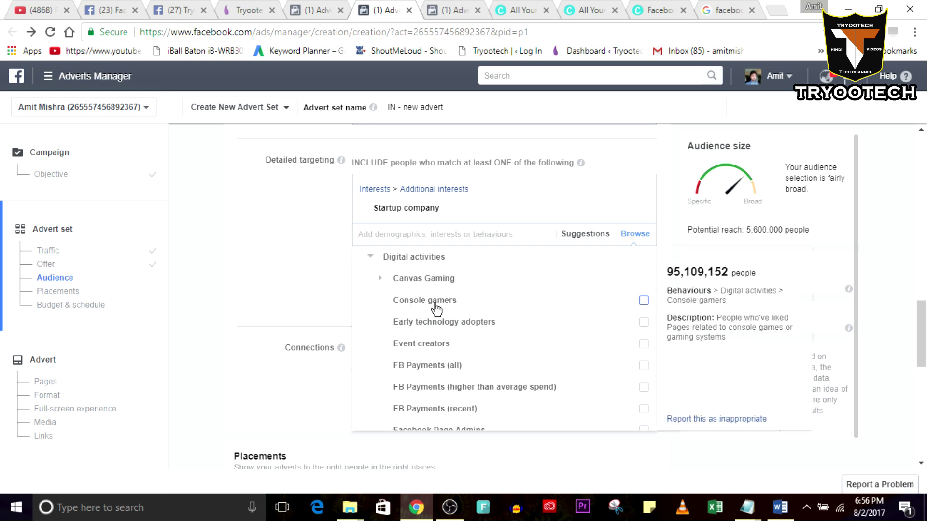
mouse_move(402, 355)
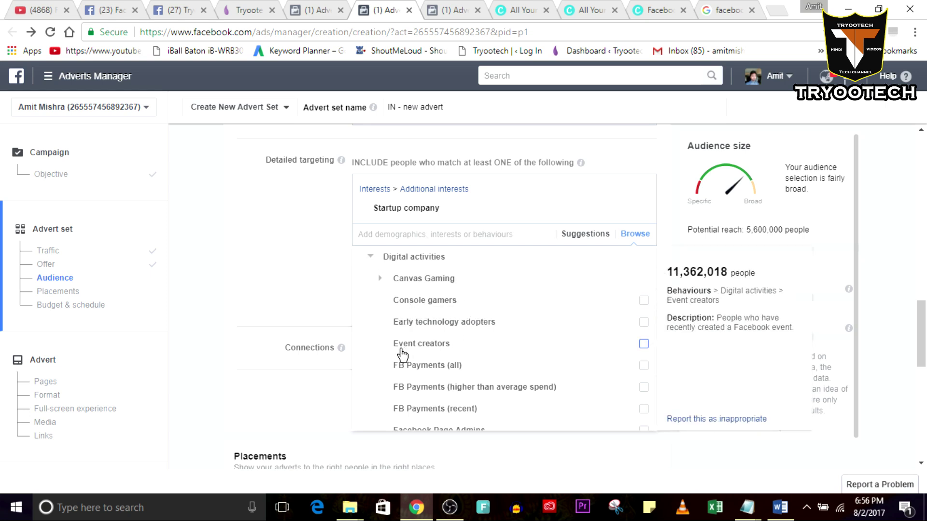
scroll(410, 362, down, 1)
mouse_move(481, 322)
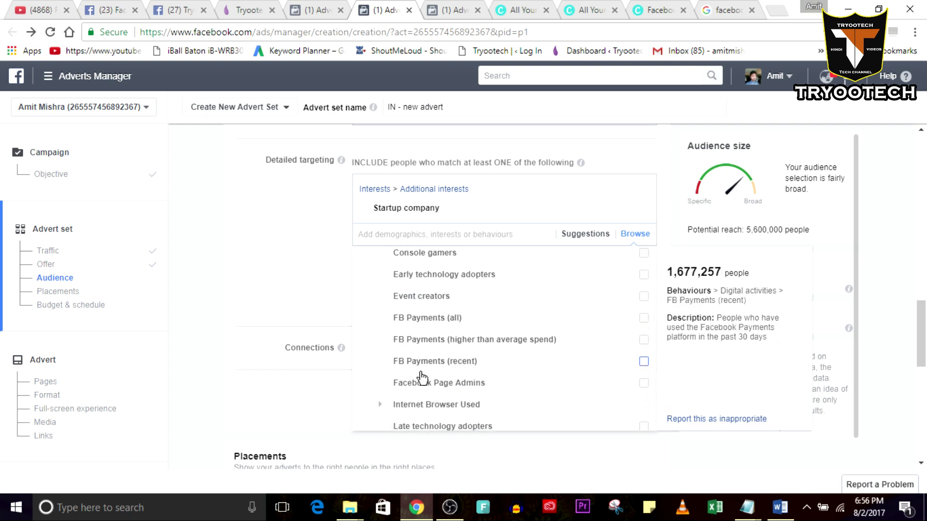
scroll(425, 371, down, 1)
mouse_move(444, 361)
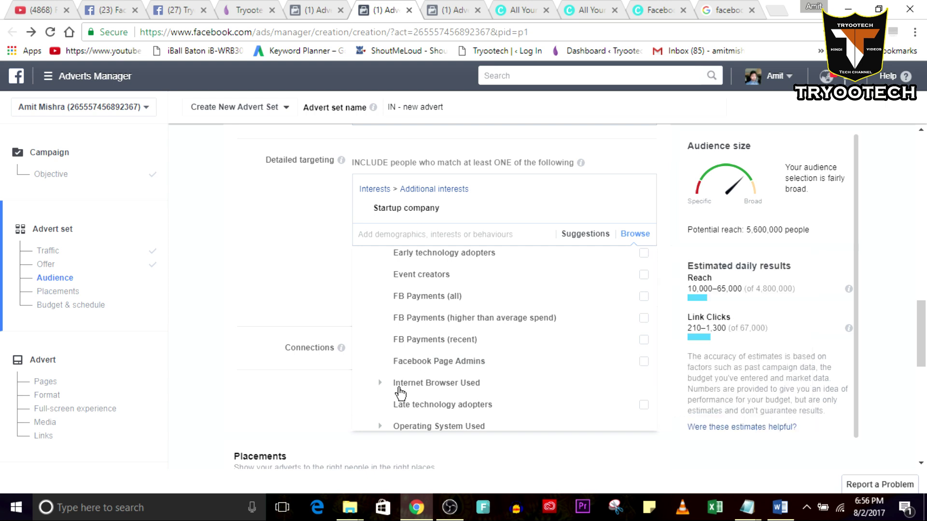
scroll(400, 393, down, 3)
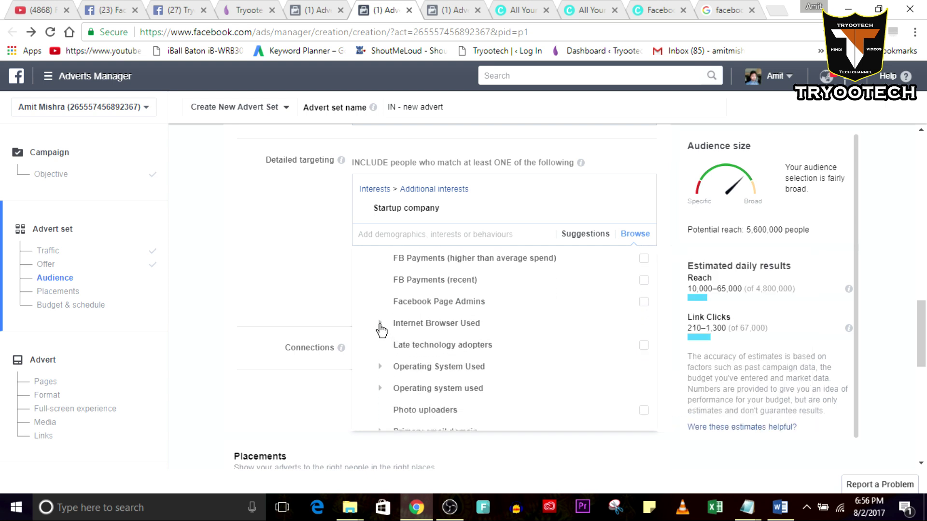
Step: Examine the Internet Browser Used options in Digital activities, including Chrome, Internet Explorer and Edge
click(380, 325)
scroll(381, 328, down, 1)
scroll(381, 330, down, 2)
mouse_move(521, 286)
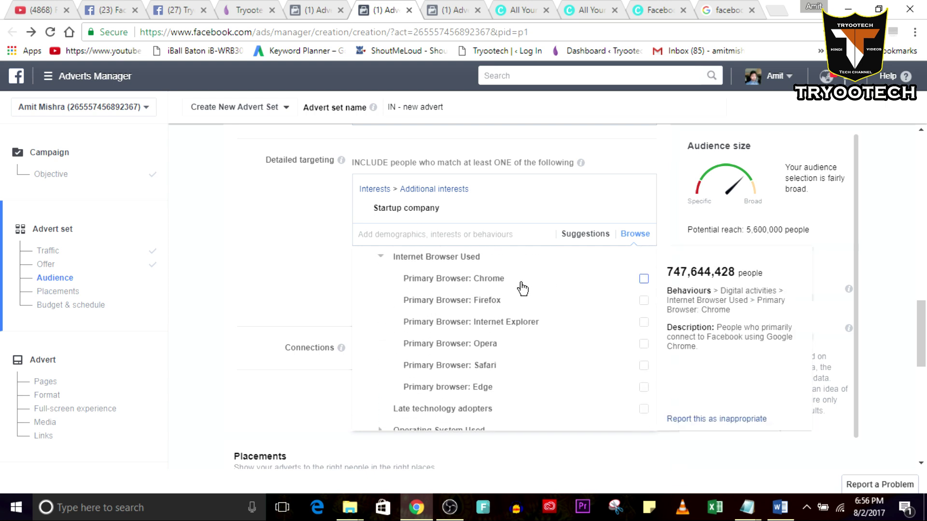
mouse_move(513, 333)
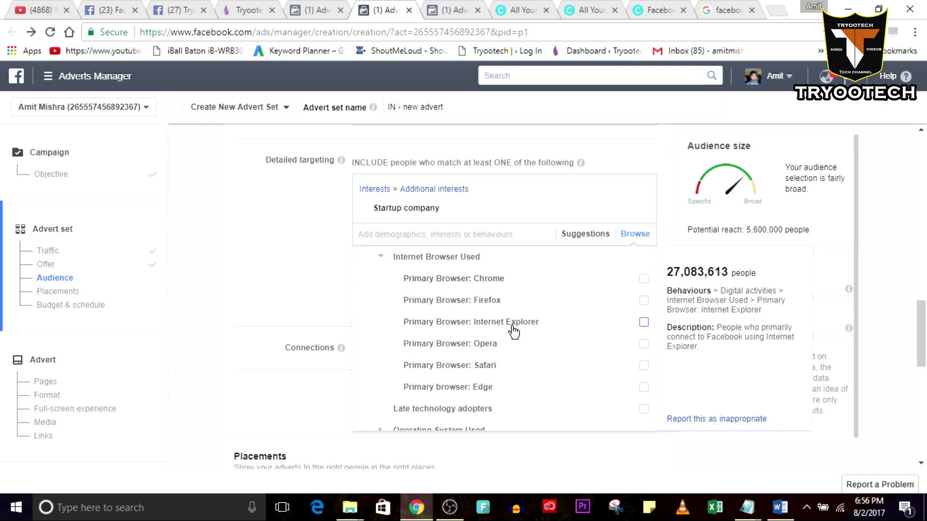
mouse_move(510, 387)
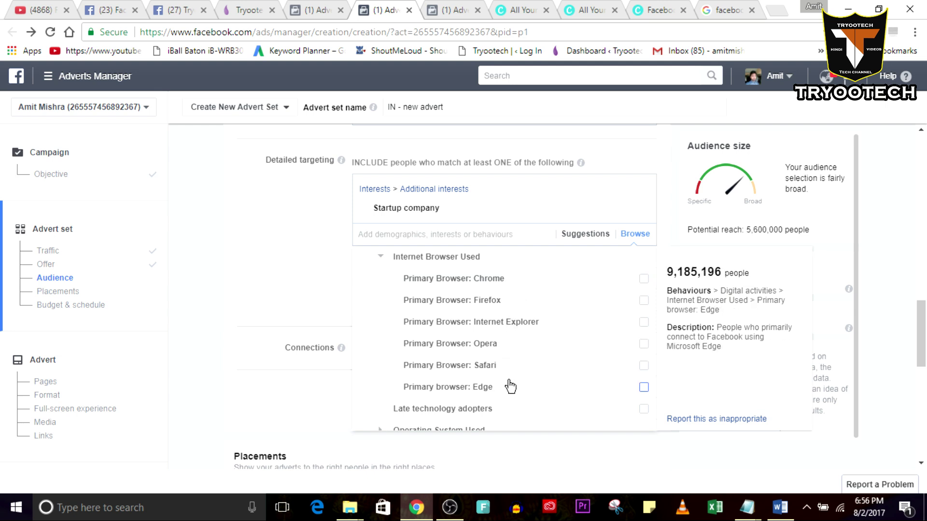
scroll(510, 386, down, 7)
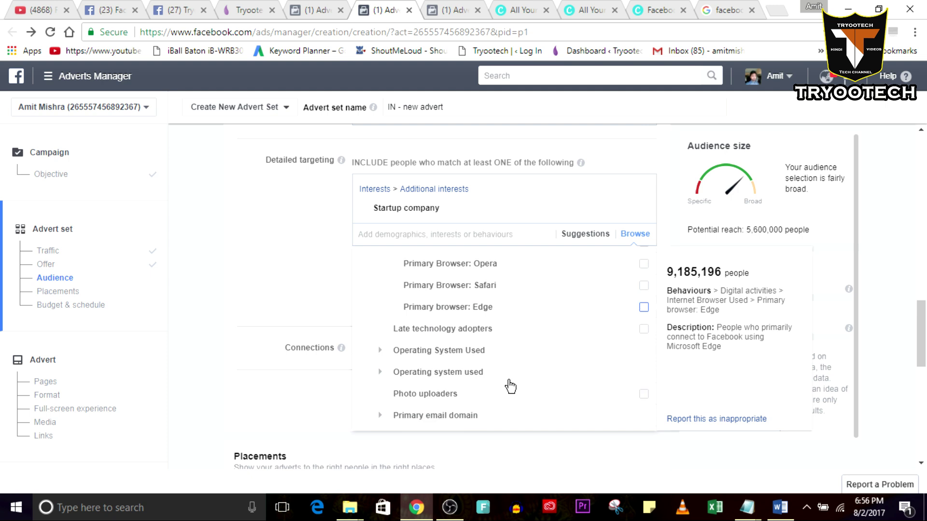
Step: Review the remaining Behaviours groups and dismiss the Adverts in Messenger Home notice in the Placements section
scroll(510, 386, down, 2)
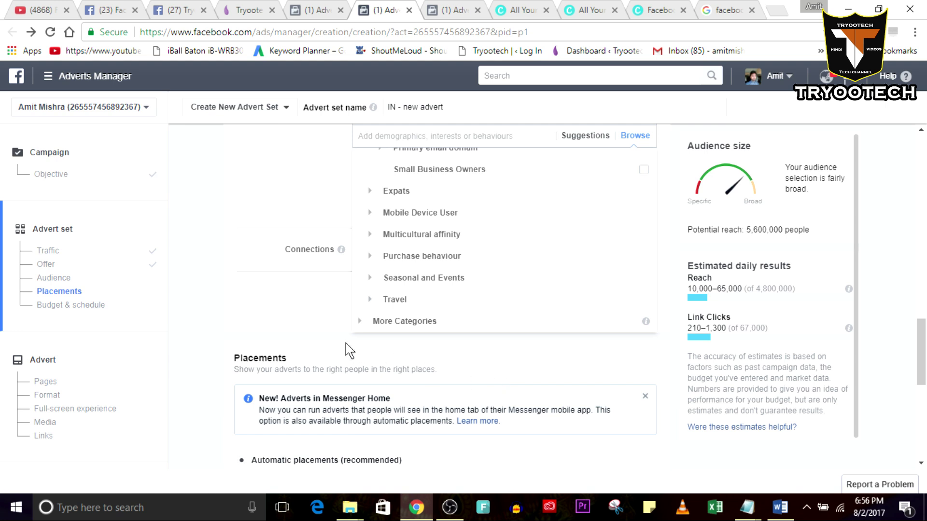
scroll(348, 350, up, 3)
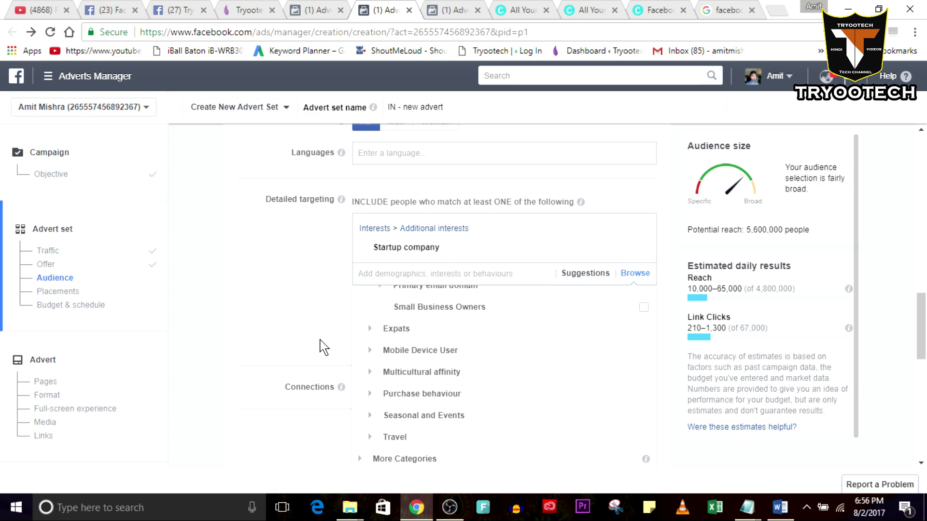
scroll(321, 347, down, 3)
scroll(325, 347, down, 2)
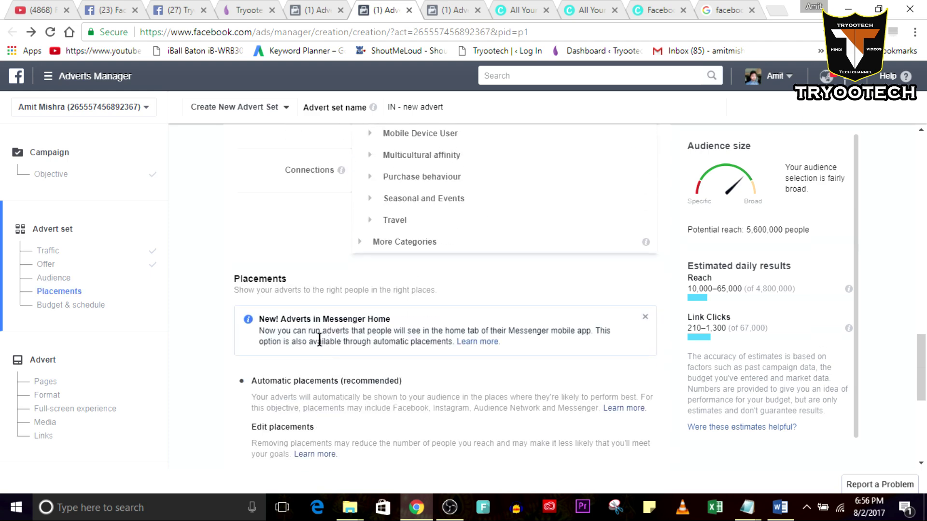
scroll(351, 284, down, 2)
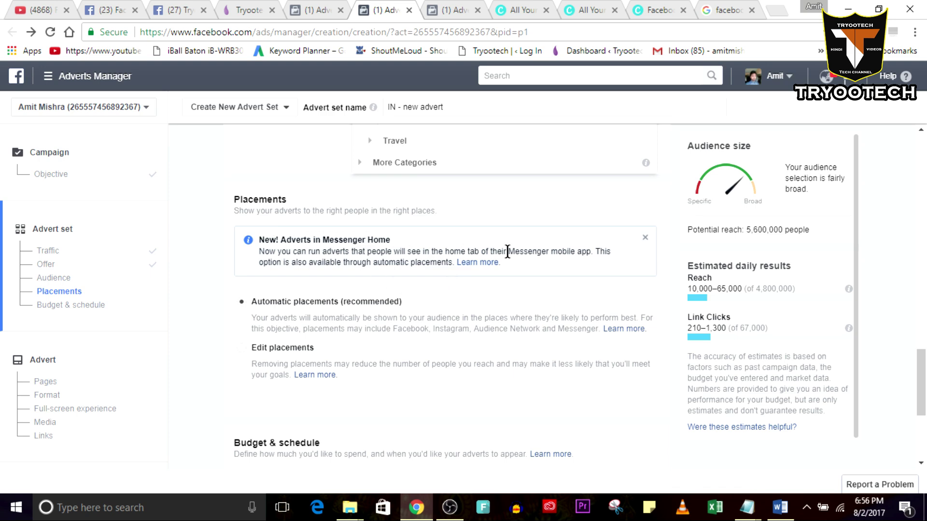
click(646, 238)
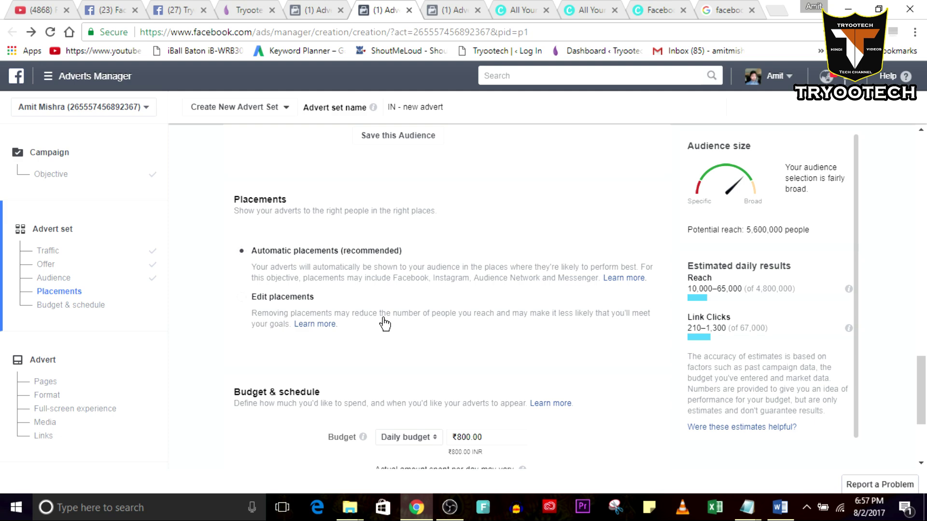
Step: Set the advert set's daily budget to ₹100
scroll(355, 337, down, 3)
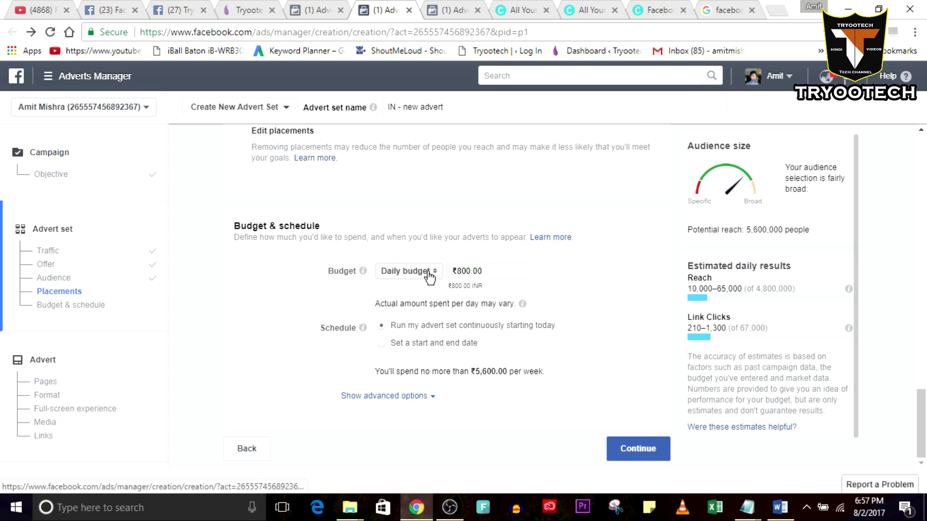
click(492, 271)
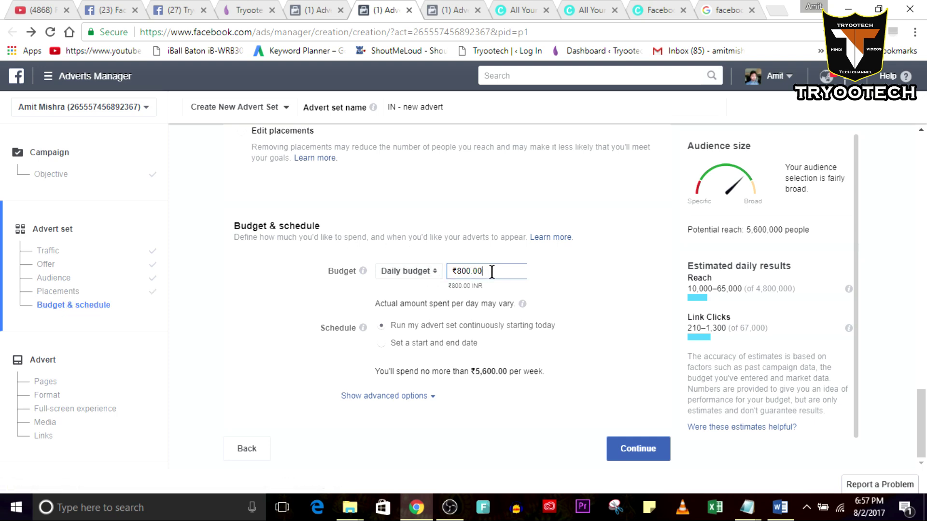
key(BackSpace)
key(BackSpace)
key(BackSpace)
key(BackSpace)
key(BackSpace)
key(BackSpace)
key(BackSpace)
text(100)
click(265, 277)
Step: Recheck the placement and budget settings and proceed to the advert creation page
scroll(266, 279, up, 5)
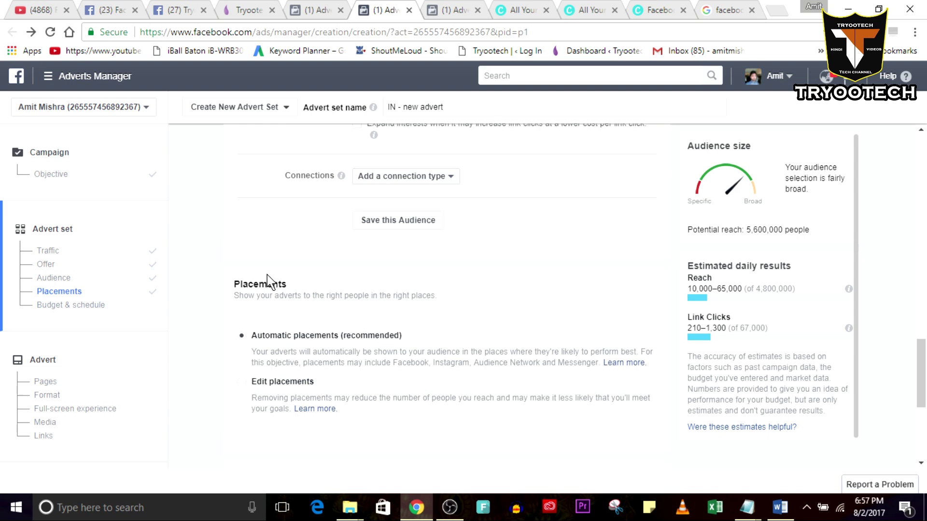
scroll(268, 282, down, 5)
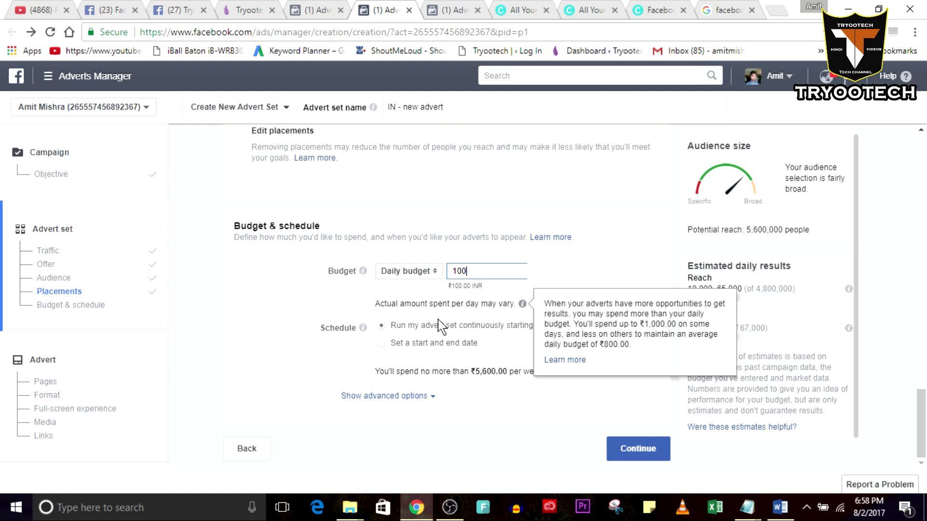
click(631, 457)
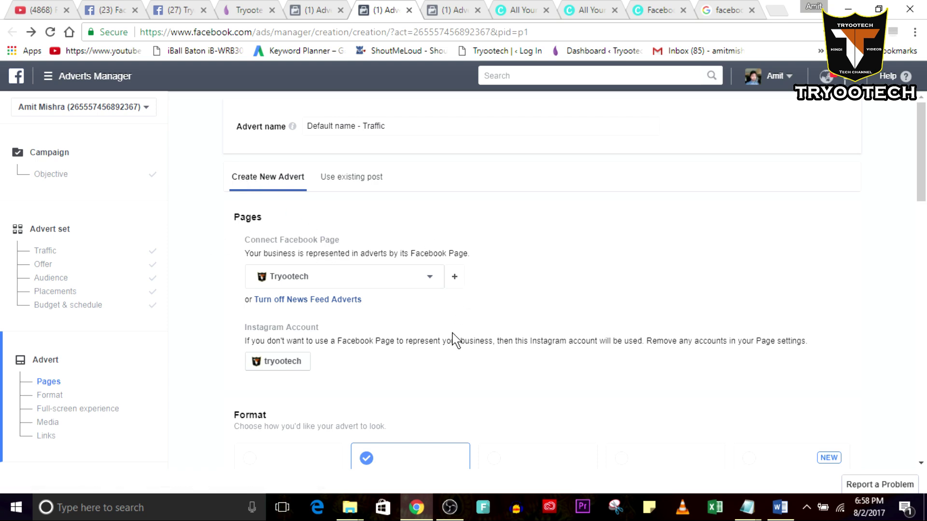
Step: Review the advert formats, try Single video and choose Collection as the format
scroll(816, 222, down, 5)
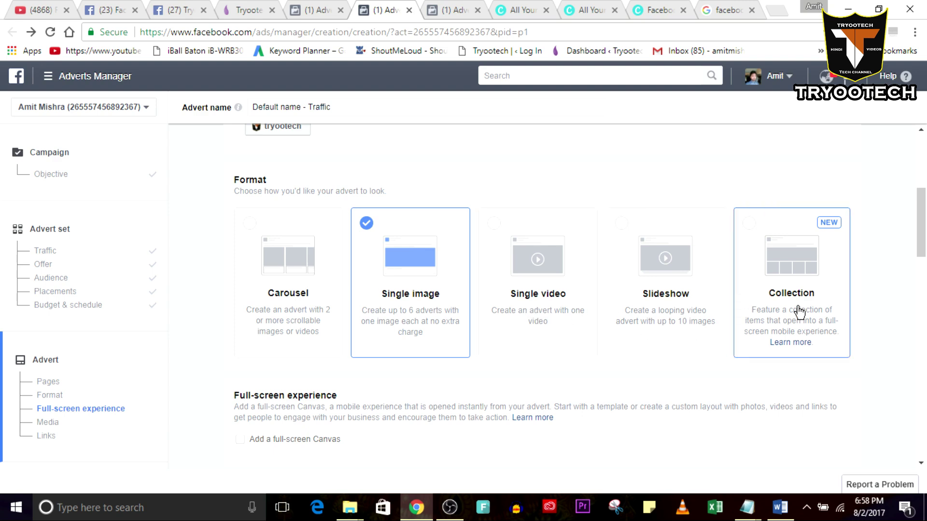
scroll(622, 322, down, 1)
scroll(622, 322, down, 2)
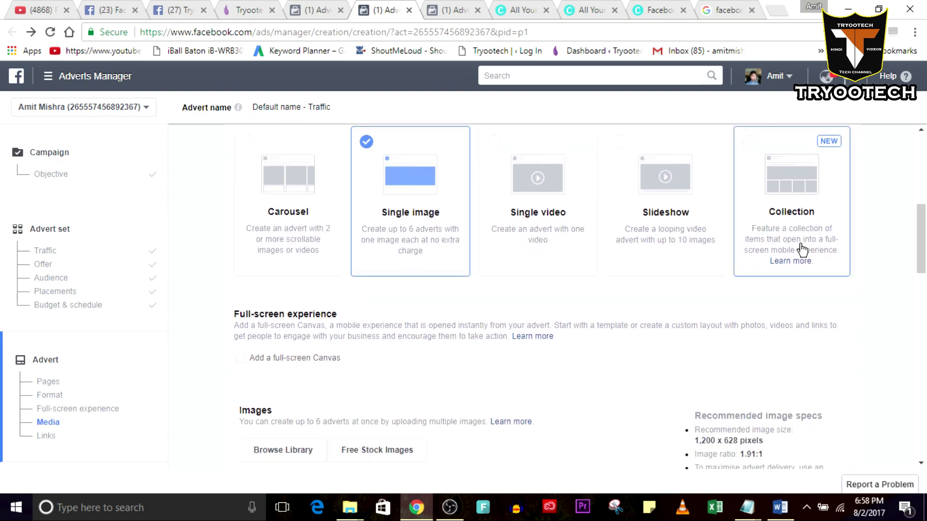
click(513, 238)
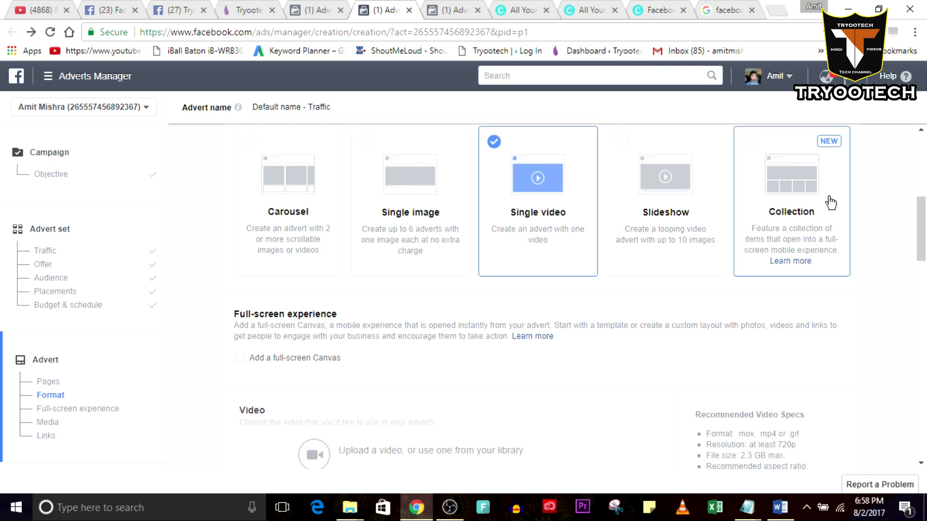
click(798, 217)
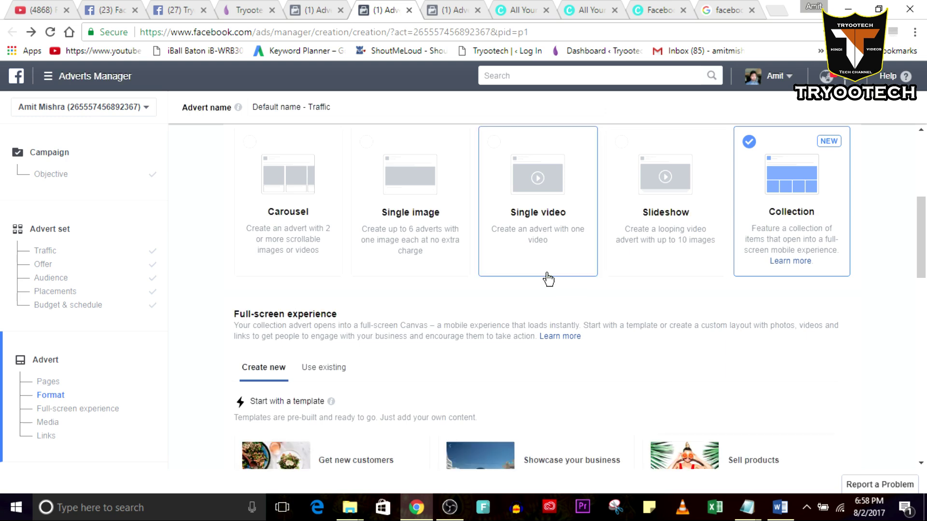
Step: Examine the full-screen experience templates for the collection advert, including Get new customers and Showcase your business
scroll(549, 279, down, 3)
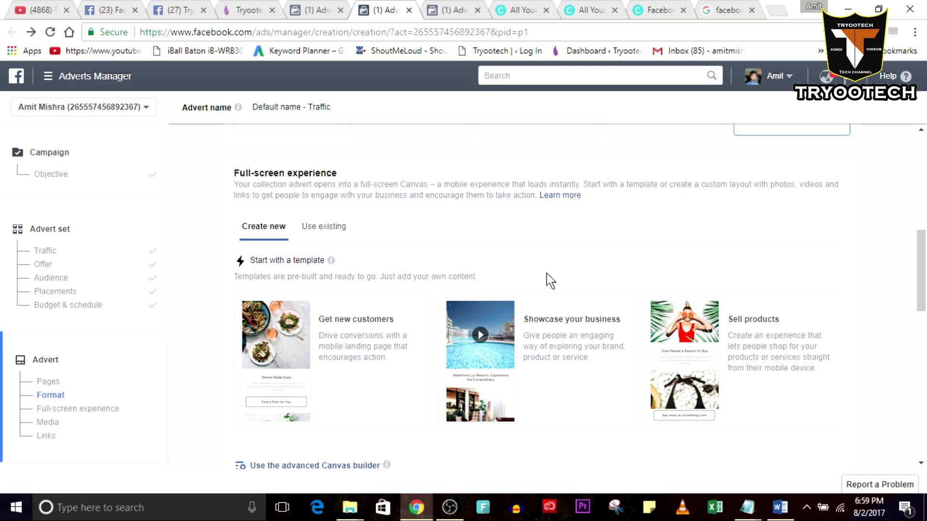
mouse_move(337, 308)
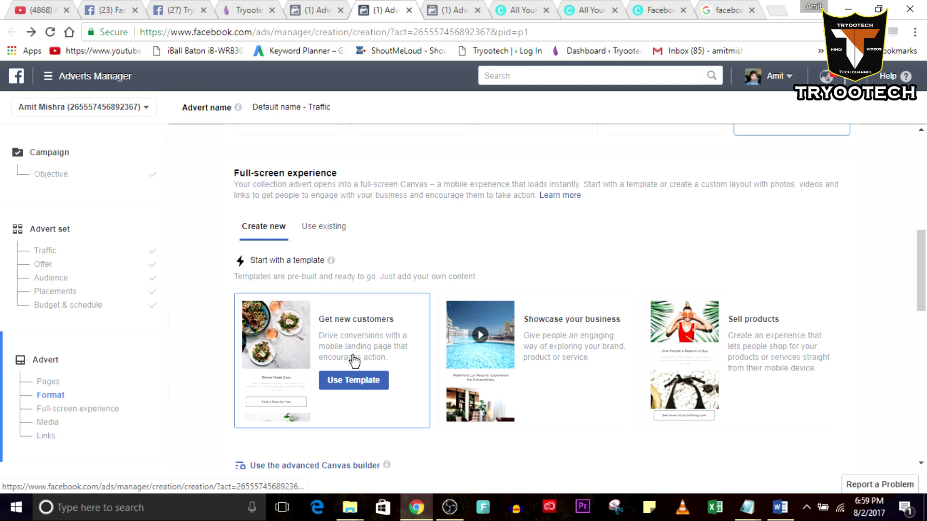
scroll(357, 365, down, 1)
mouse_move(562, 358)
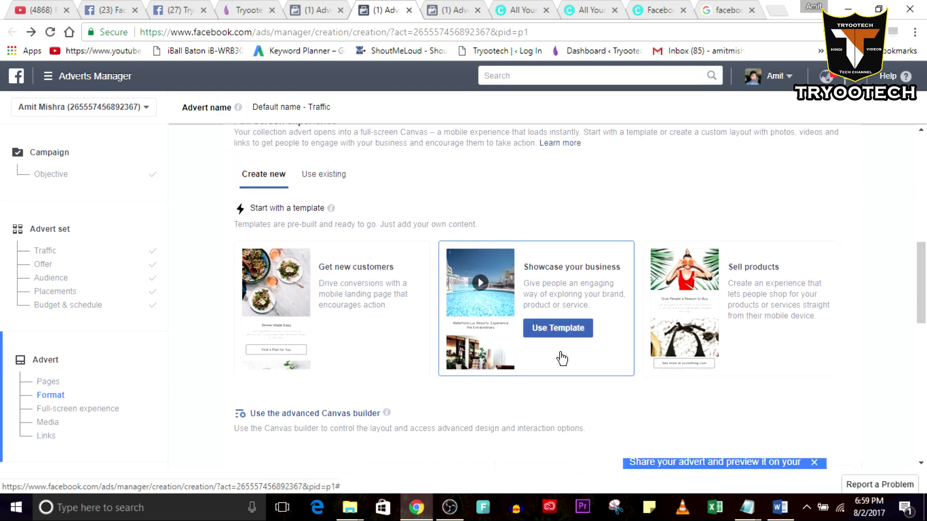
Step: Open the Showcase your business template and examine its cover, text, image, carousel and button sections
scroll(561, 358, down, 1)
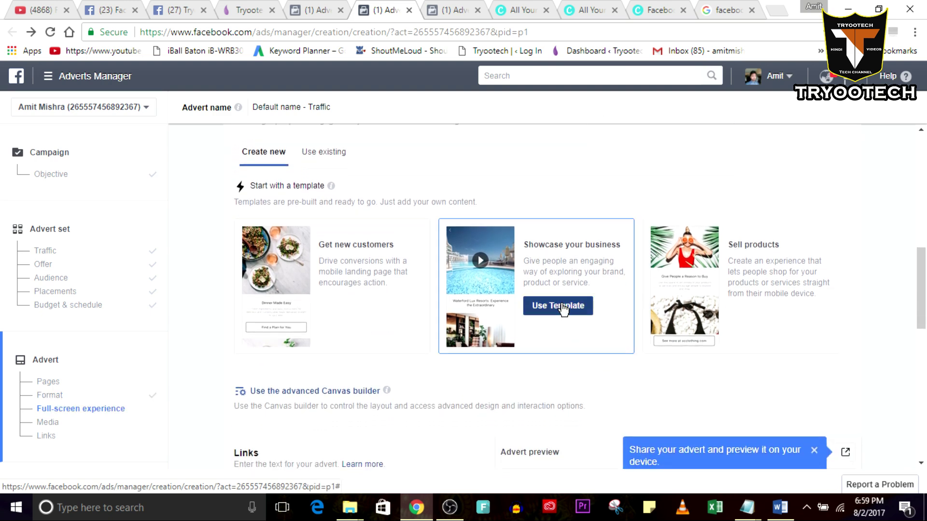
click(562, 308)
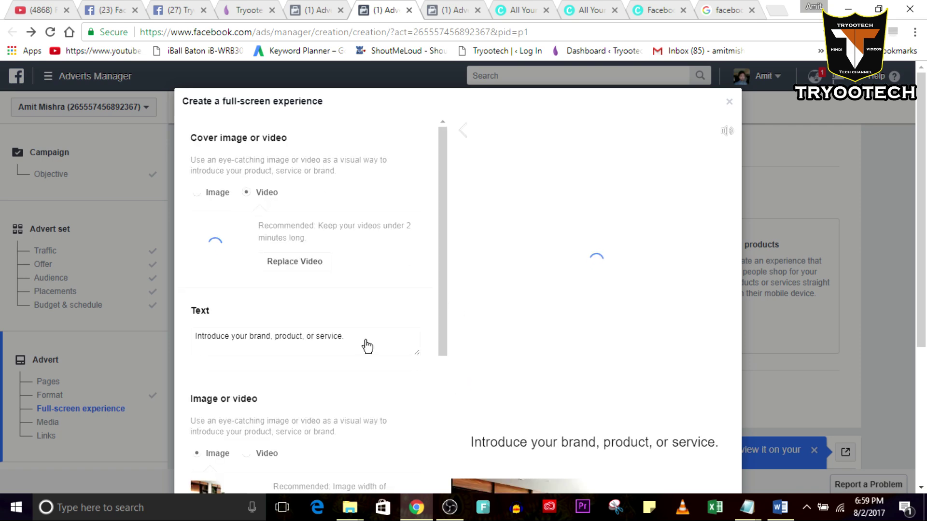
scroll(365, 343, down, 6)
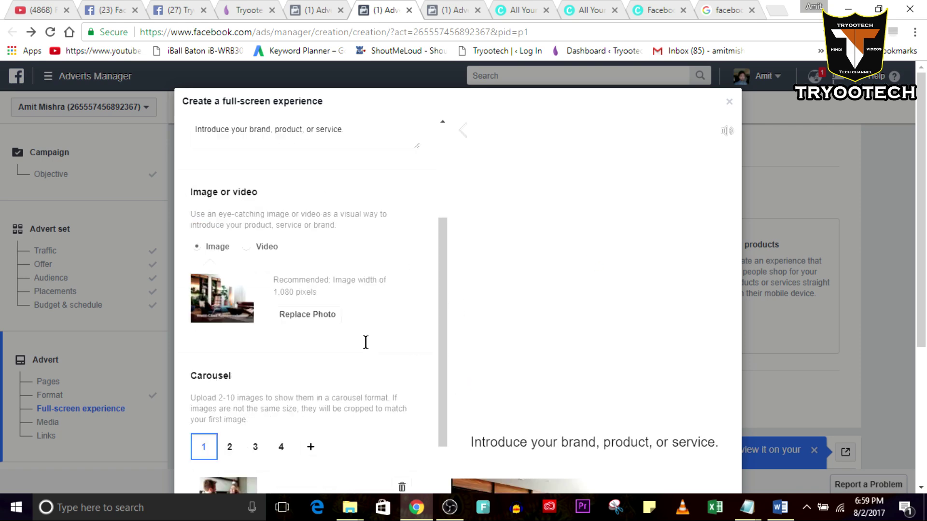
scroll(366, 343, down, 2)
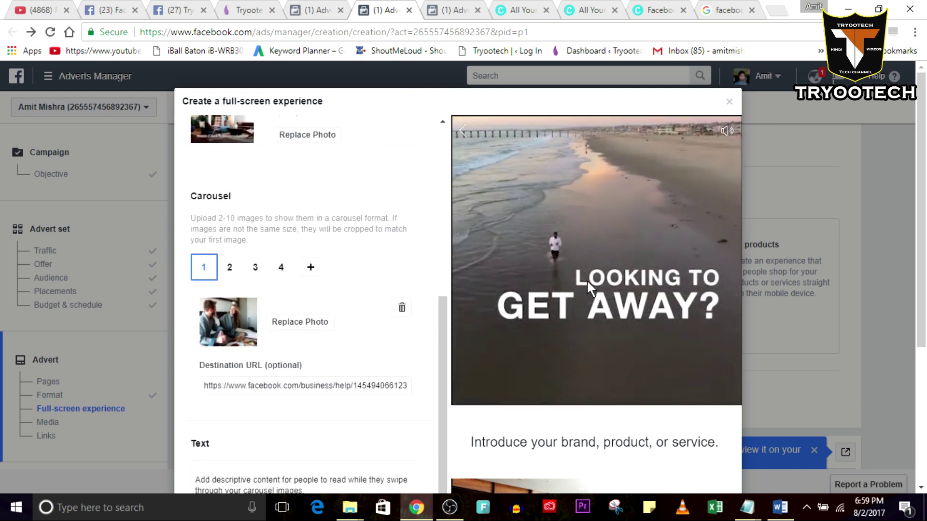
scroll(633, 256, down, 1)
scroll(612, 394, down, 6)
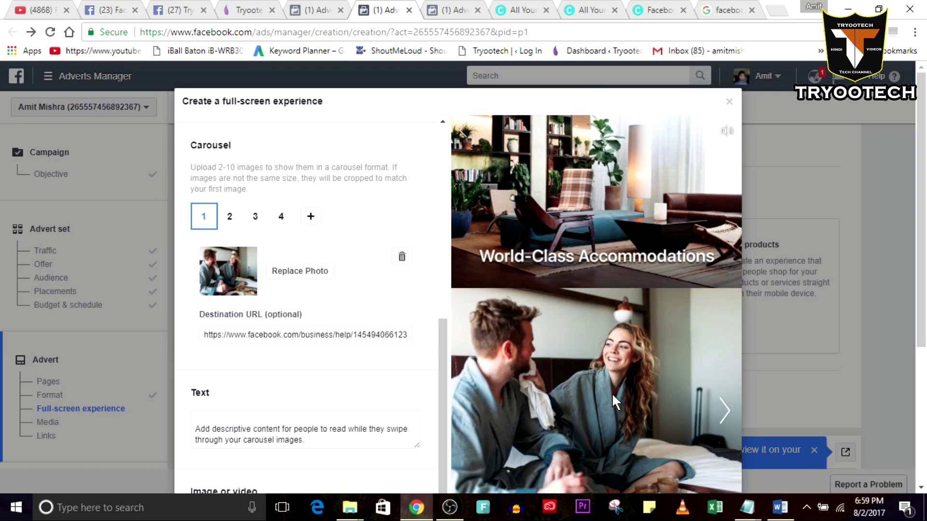
scroll(615, 402, down, 5)
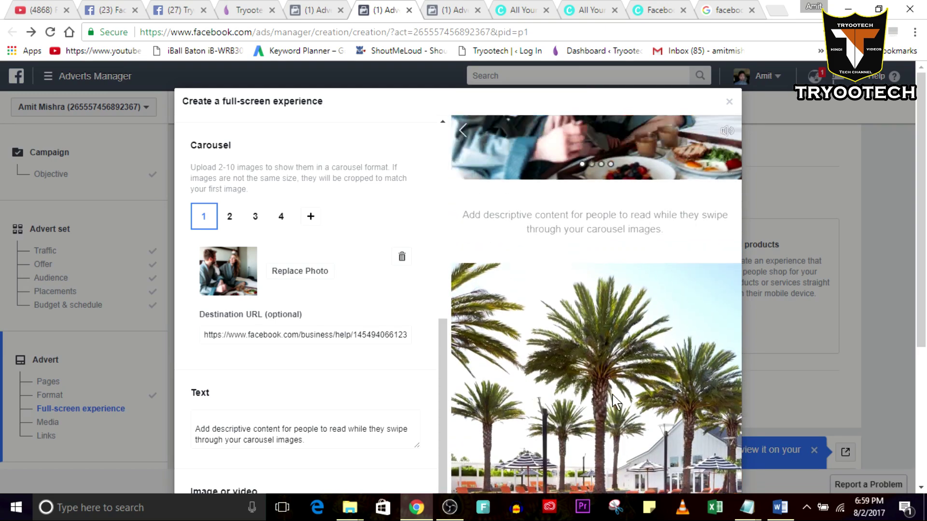
scroll(316, 403, down, 3)
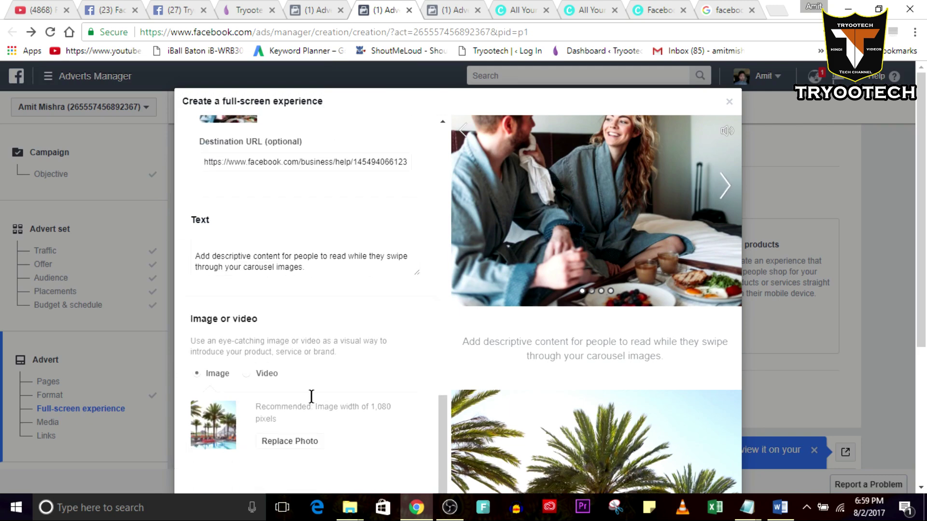
scroll(302, 270, down, 2)
scroll(331, 399, down, 3)
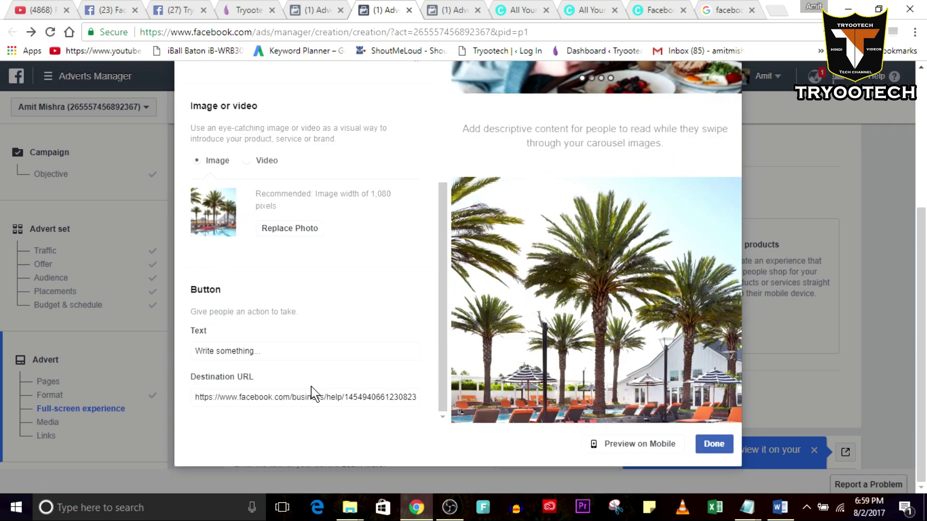
Step: Send a mobile preview of the full-screen experience and close the template editor without finishing it
double_click(225, 398)
click(642, 448)
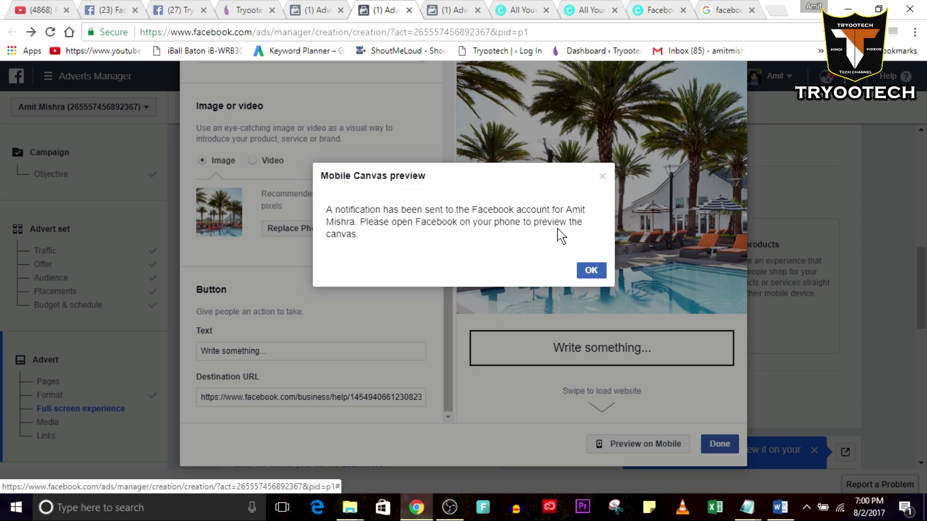
click(591, 270)
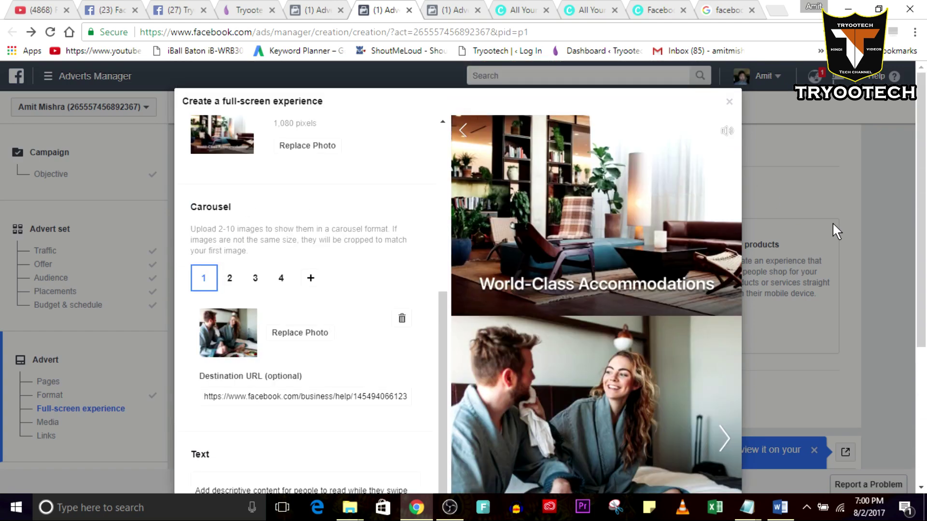
click(729, 103)
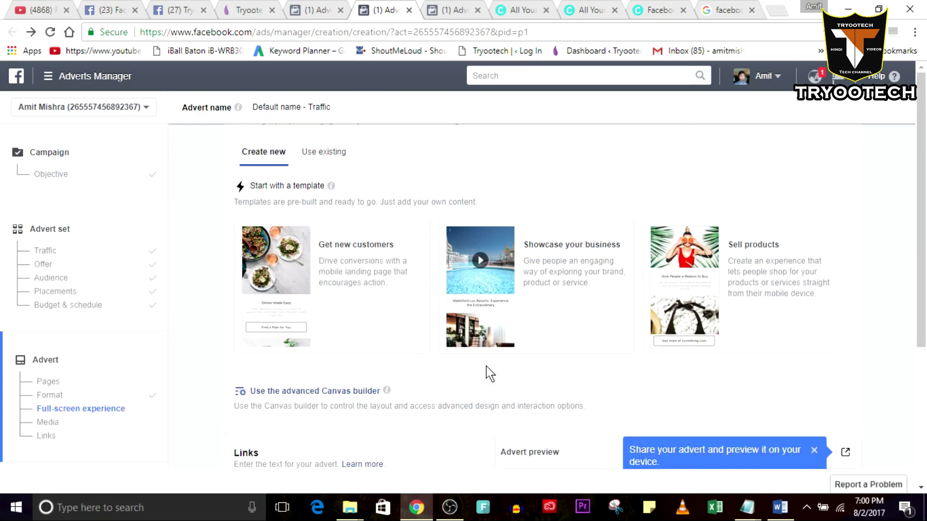
Step: Dismiss the advert-sharing hint and review the Links text, headline, advert preview and order options
scroll(486, 369, down, 2)
scroll(485, 366, down, 5)
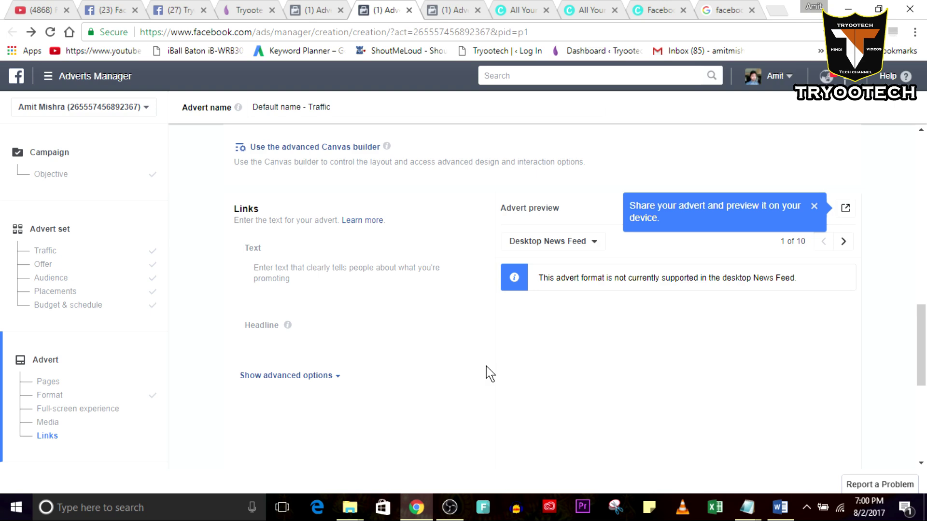
click(814, 207)
scroll(706, 215, down, 5)
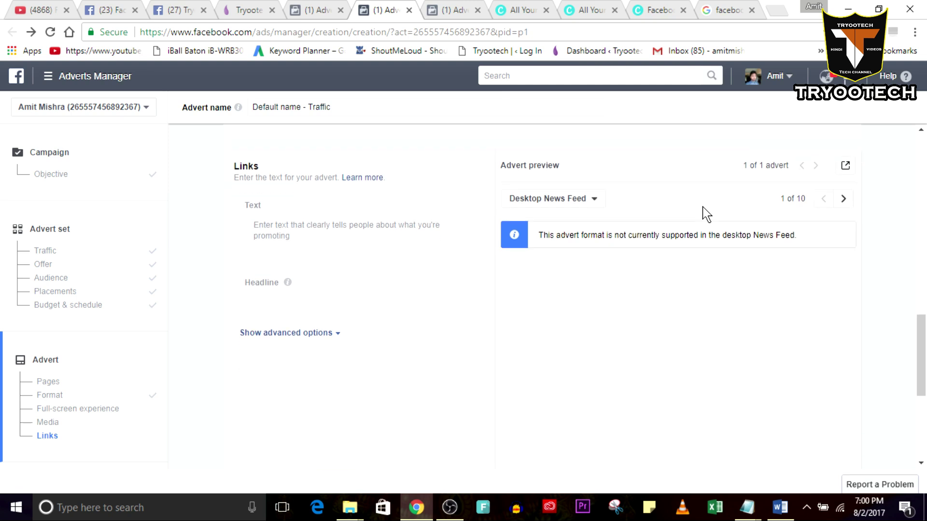
scroll(706, 214, down, 2)
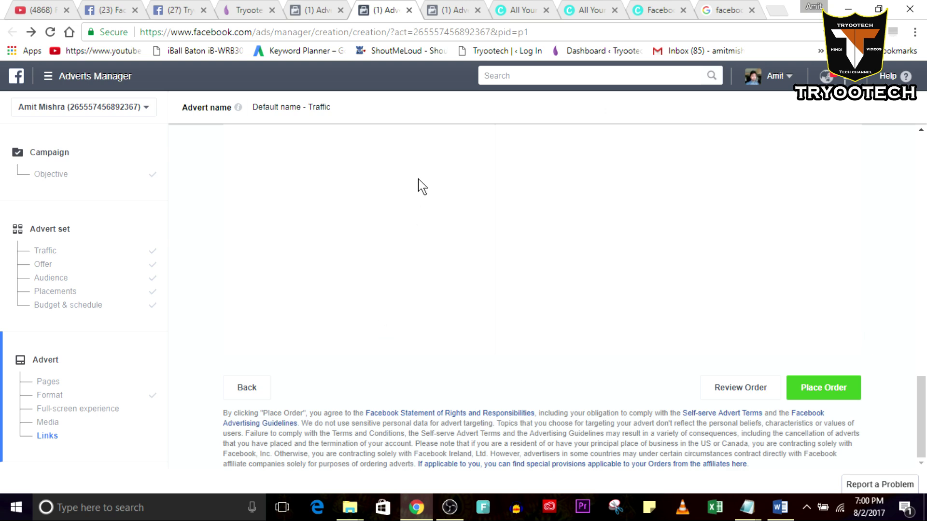
Step: Switch to Canva and browse its design types, including social media posts, blogging and marketing materials
click(459, 9)
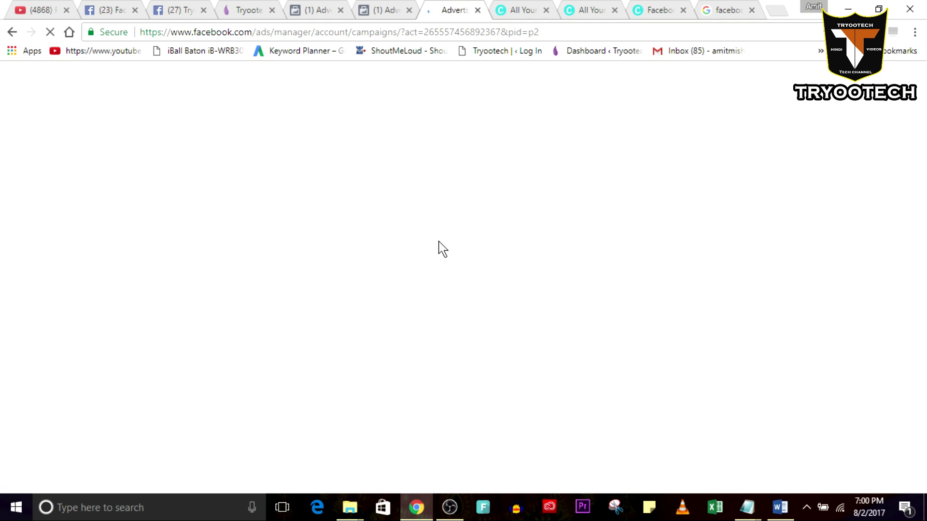
click(517, 5)
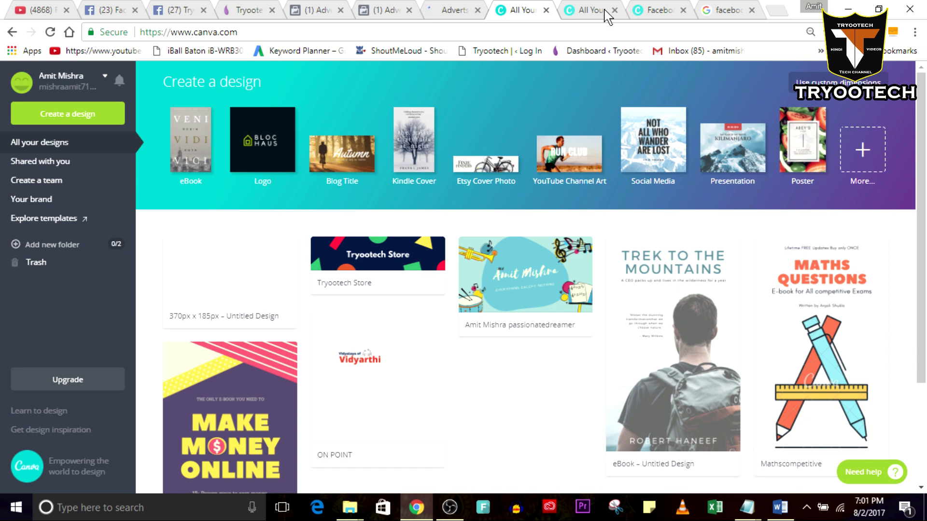
click(581, 8)
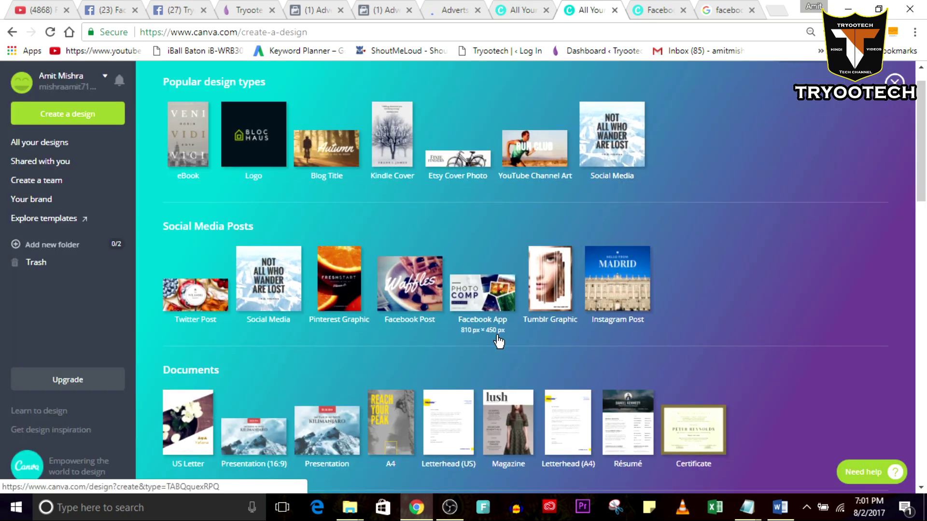
scroll(498, 342, down, 3)
scroll(499, 341, down, 3)
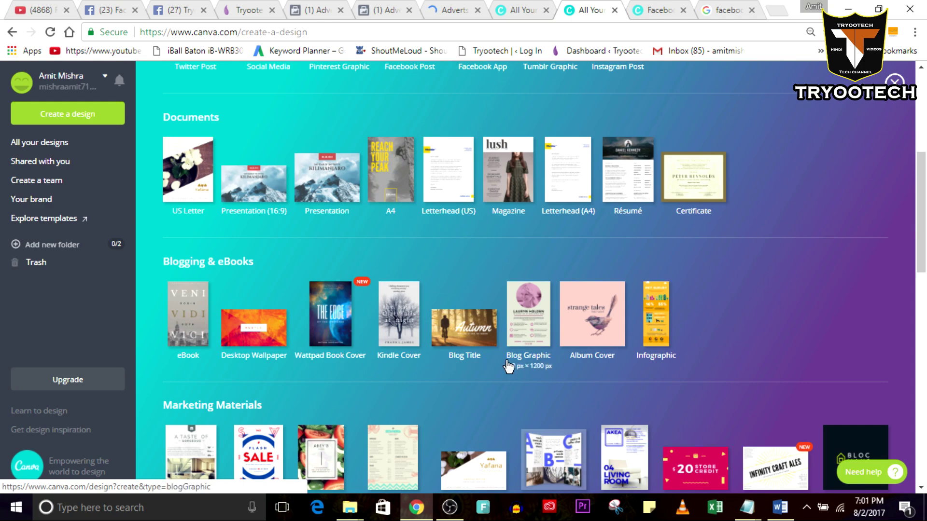
scroll(509, 367, up, 1)
scroll(506, 367, down, 5)
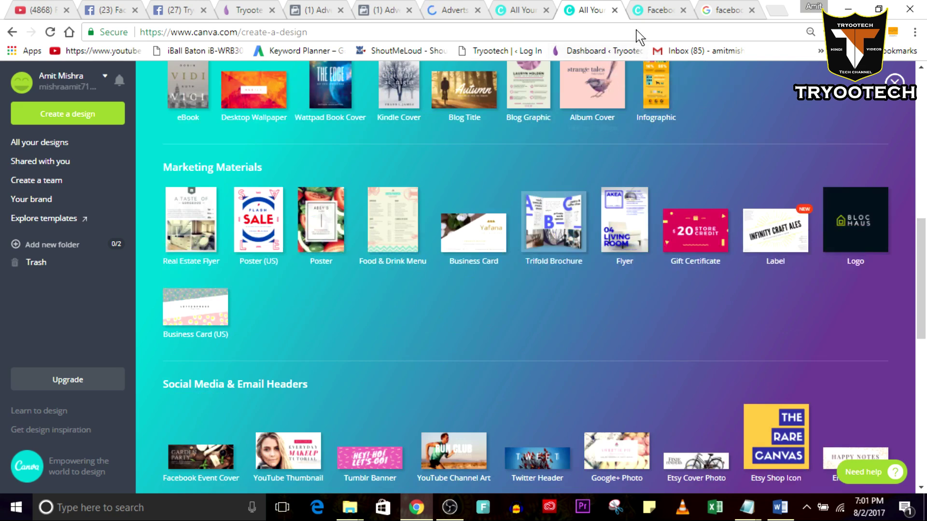
Step: Bring up the open Facebook App design in Canva and try the Woodfired Pizza layout
click(643, 14)
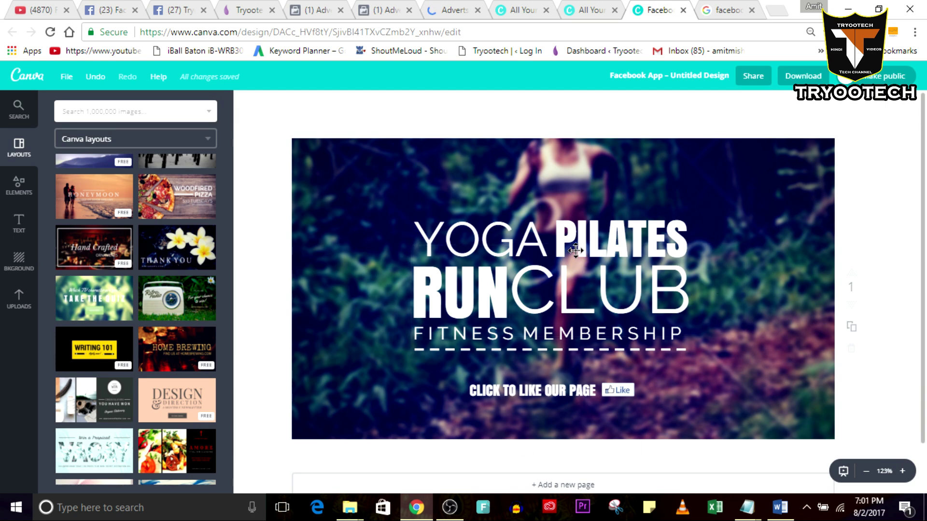
click(172, 194)
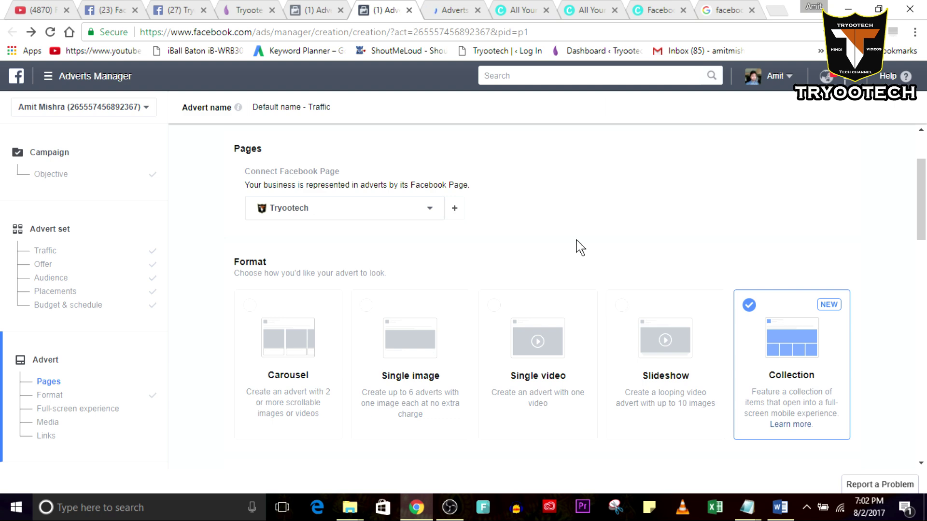
Step: Review the Facebook Page and format settings of the advert in Adverts Manager, and switch to the Tryootech website
scroll(581, 247, down, 3)
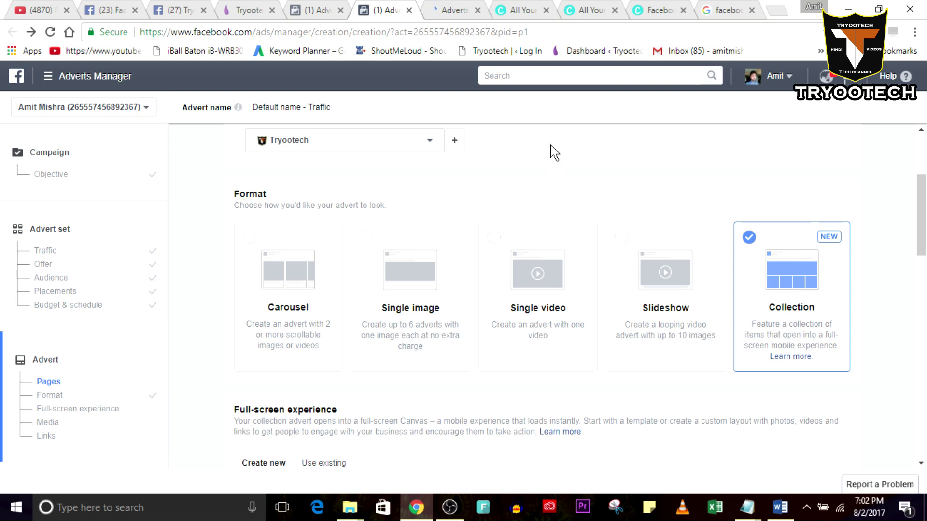
scroll(554, 152, up, 3)
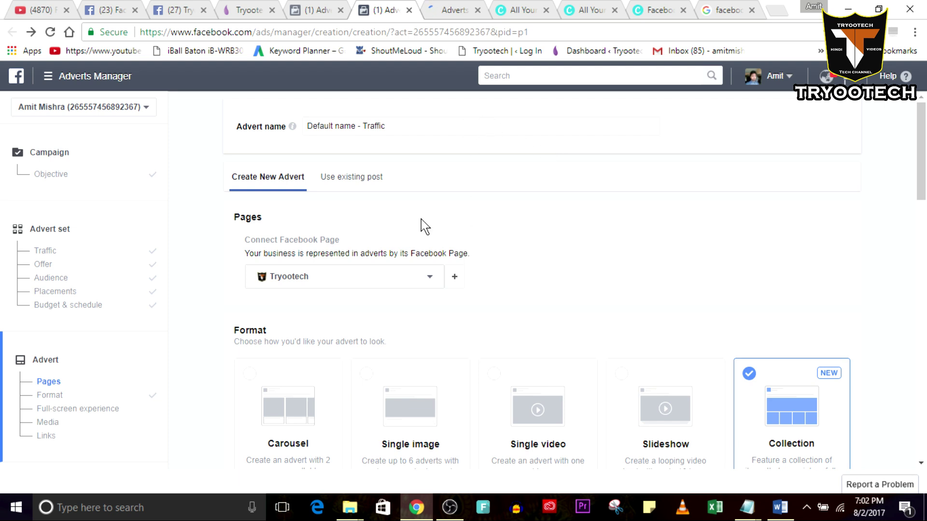
click(246, 9)
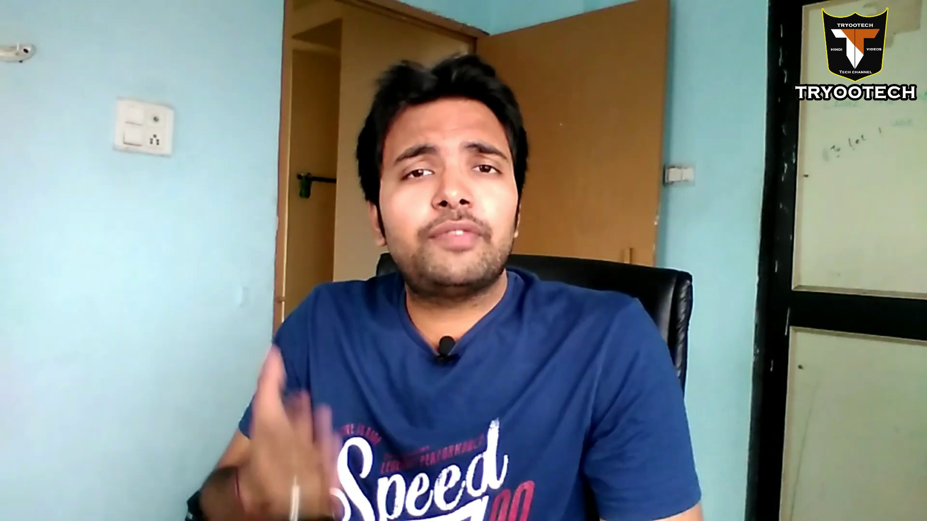